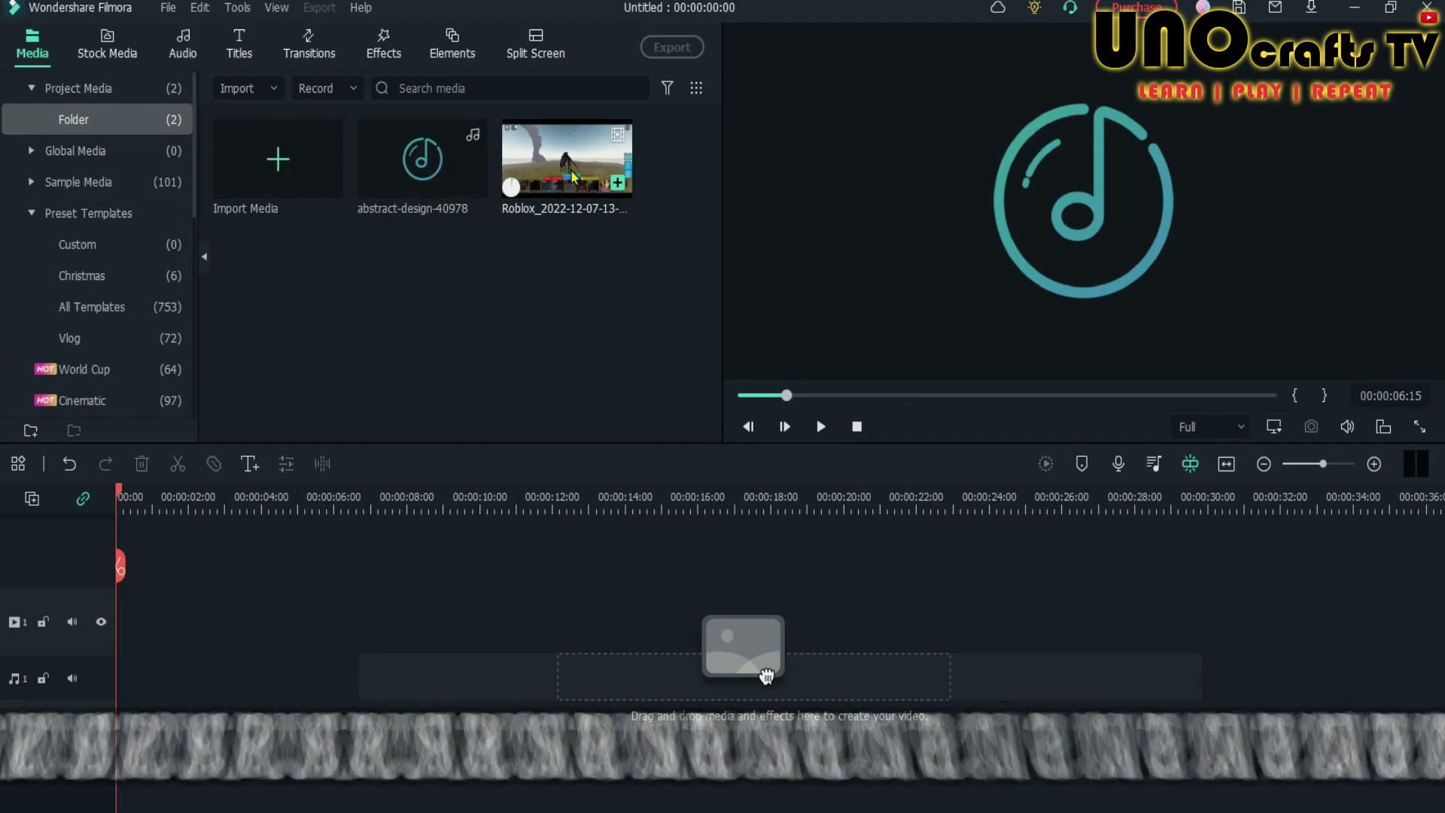
- Place the Roblox clip at the start of the first video track and match the project settings to the media, 1920 x 1080 50fps
mouse_move(433, 180)
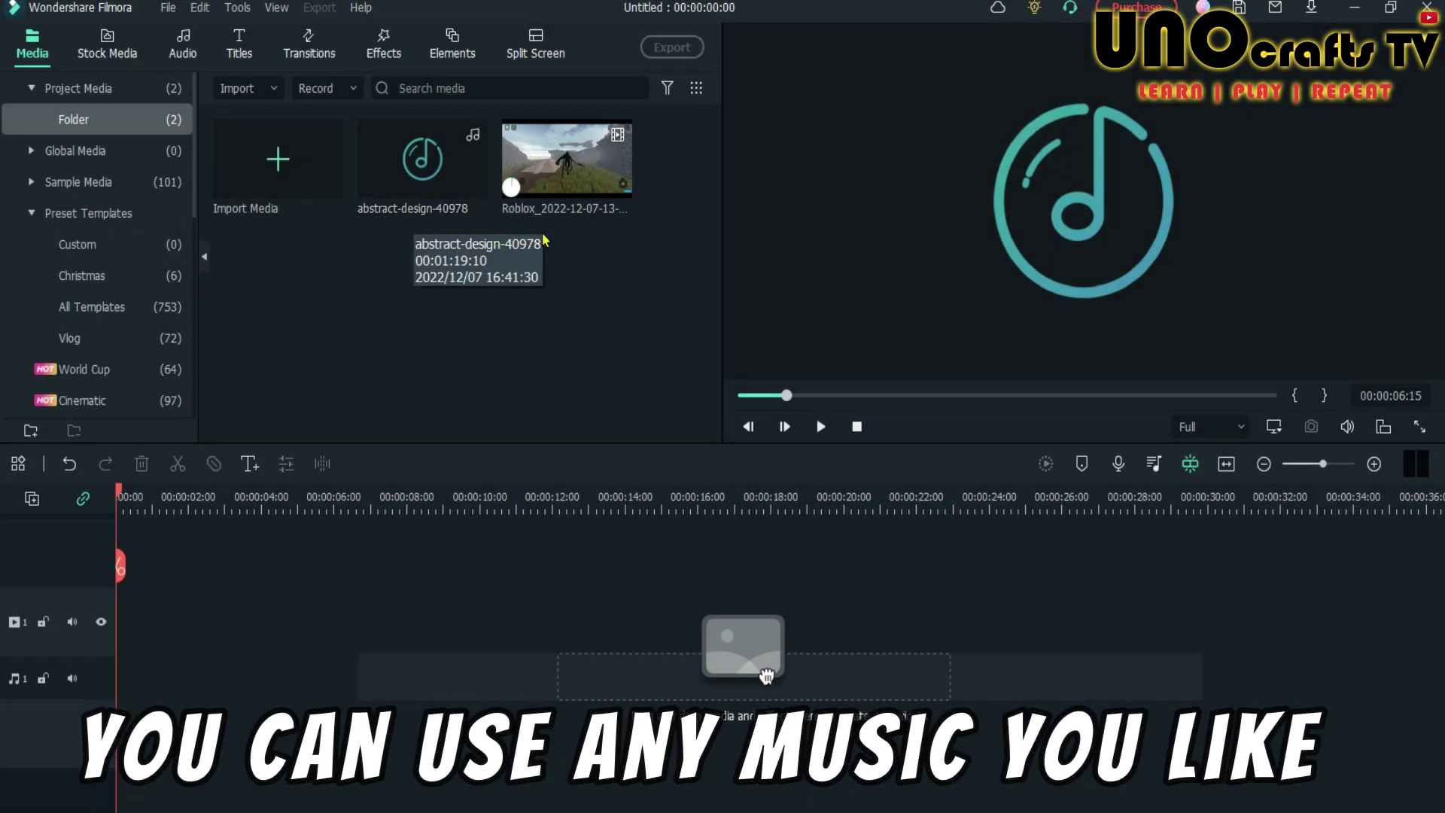
mouse_move(559, 181)
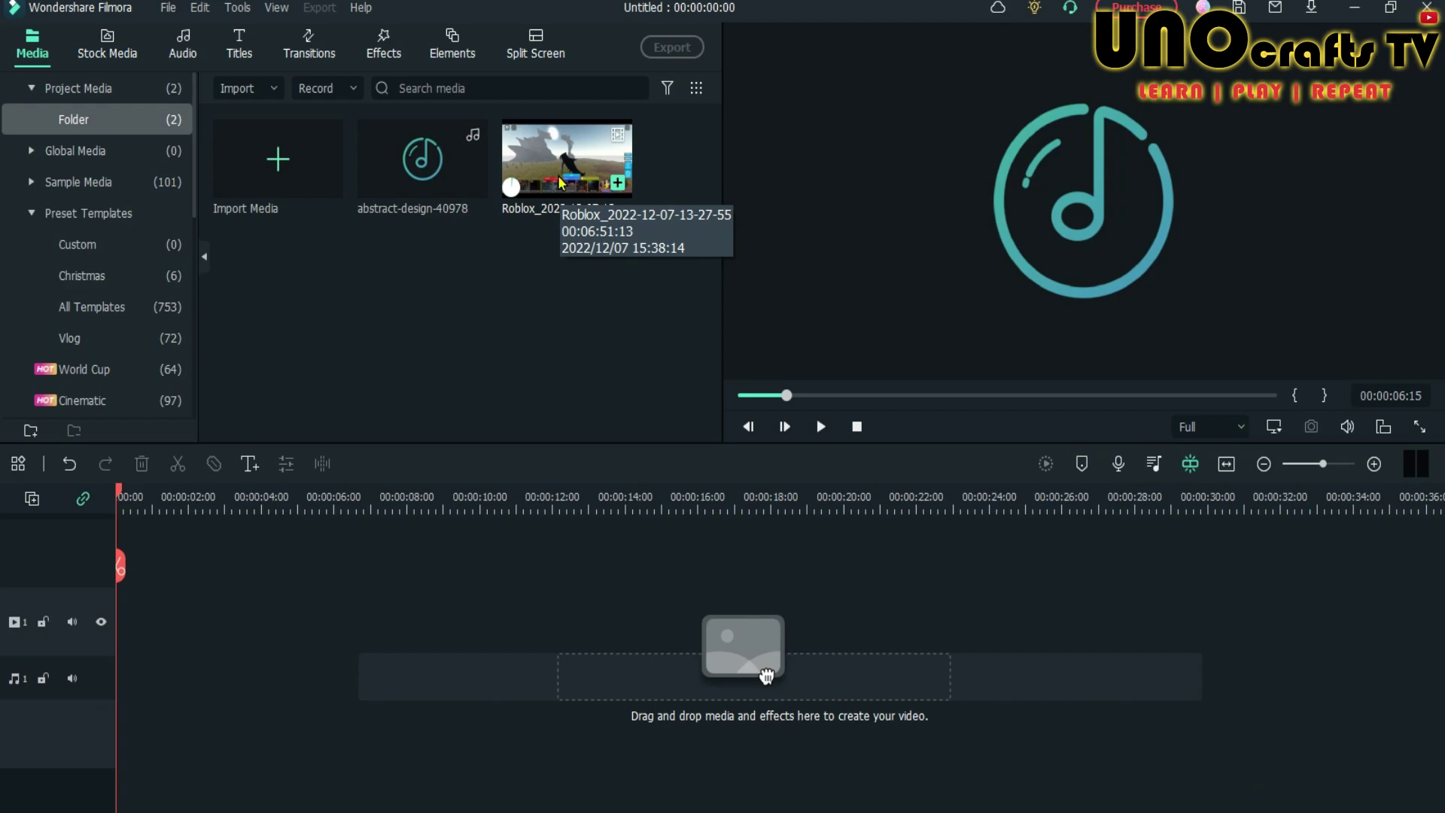
drag(560, 181, 120, 658)
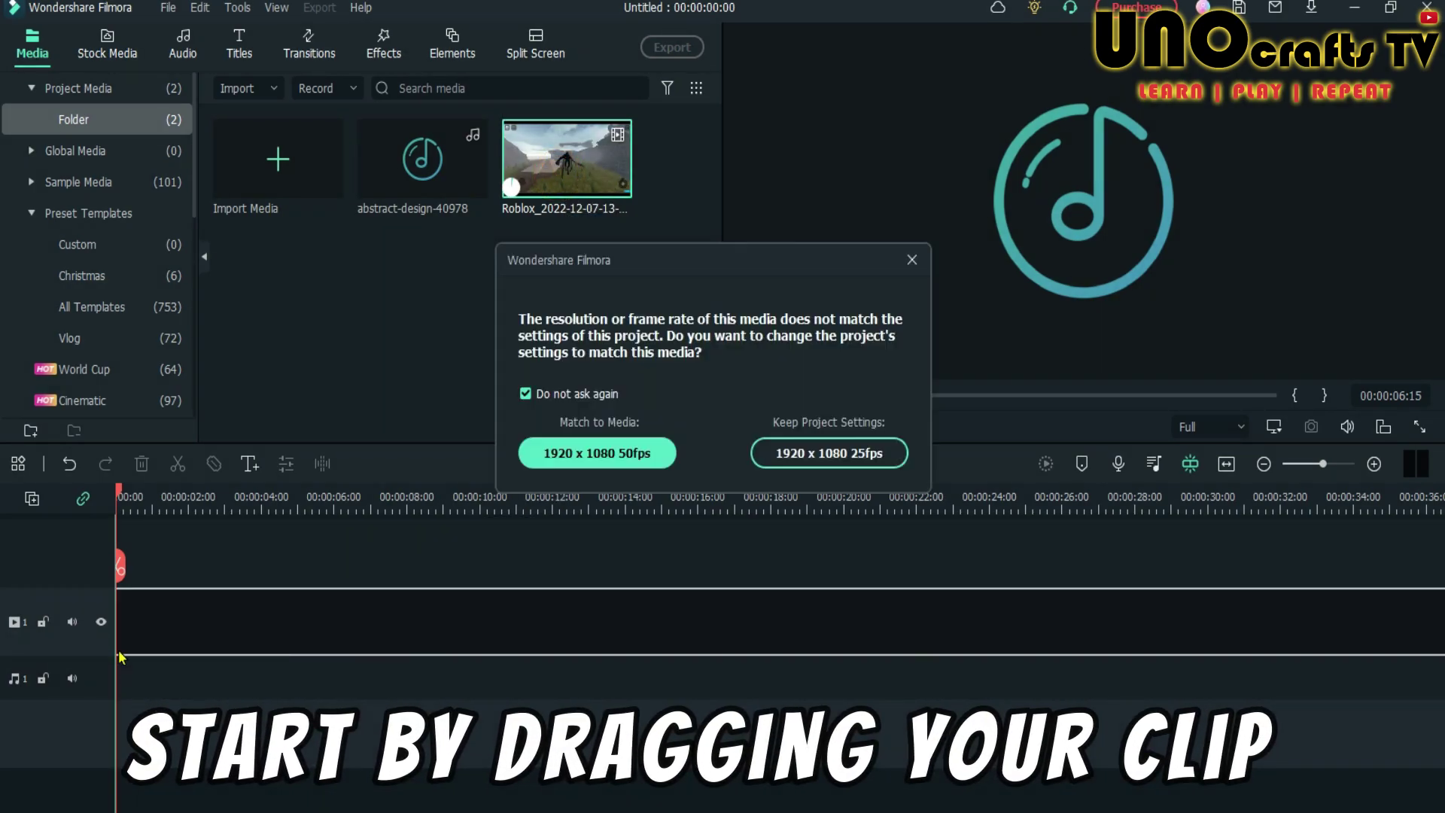
click(672, 456)
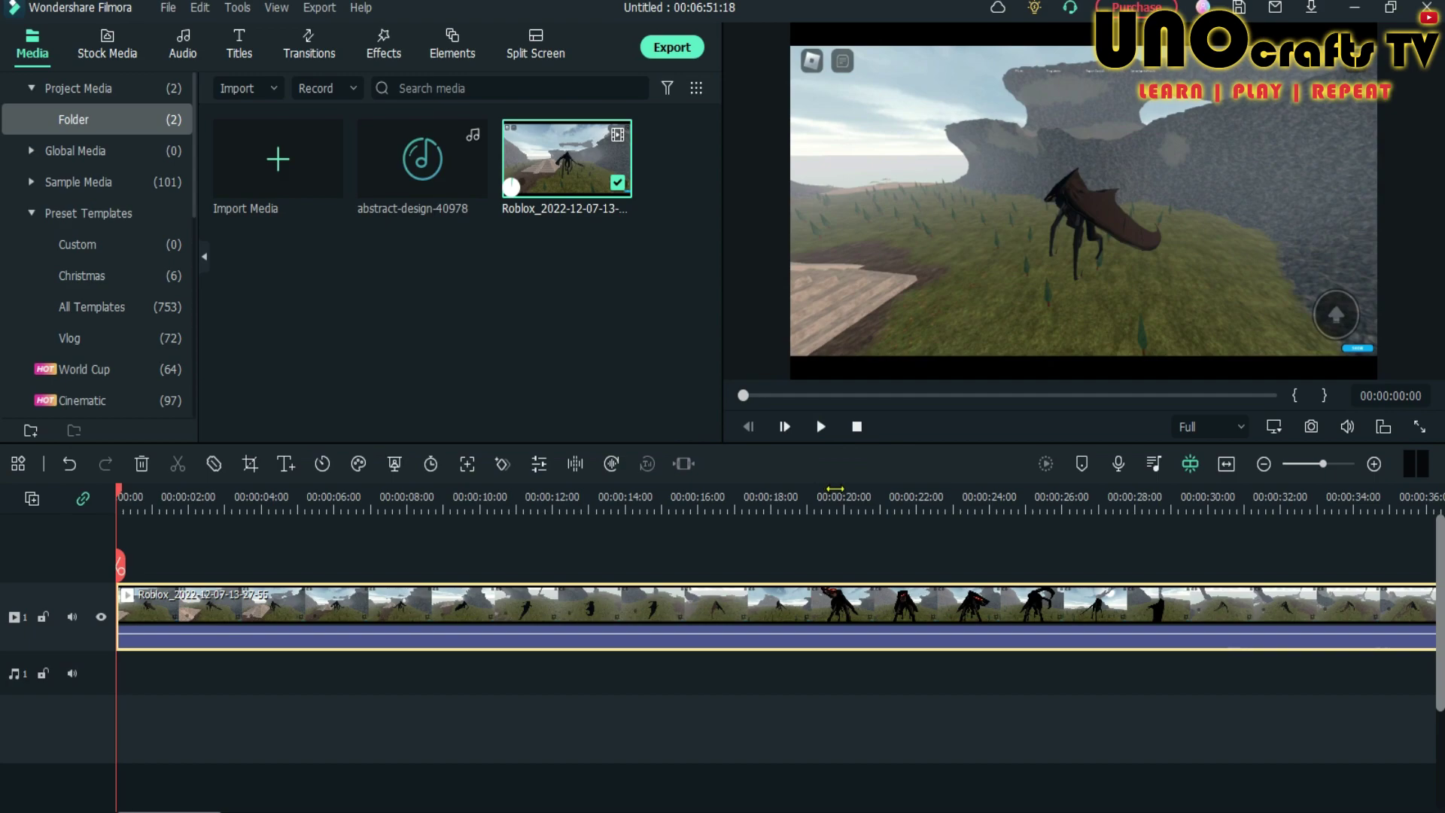
- Preview the first few seconds of the Roblox clip and return the playhead to the start
click(820, 427)
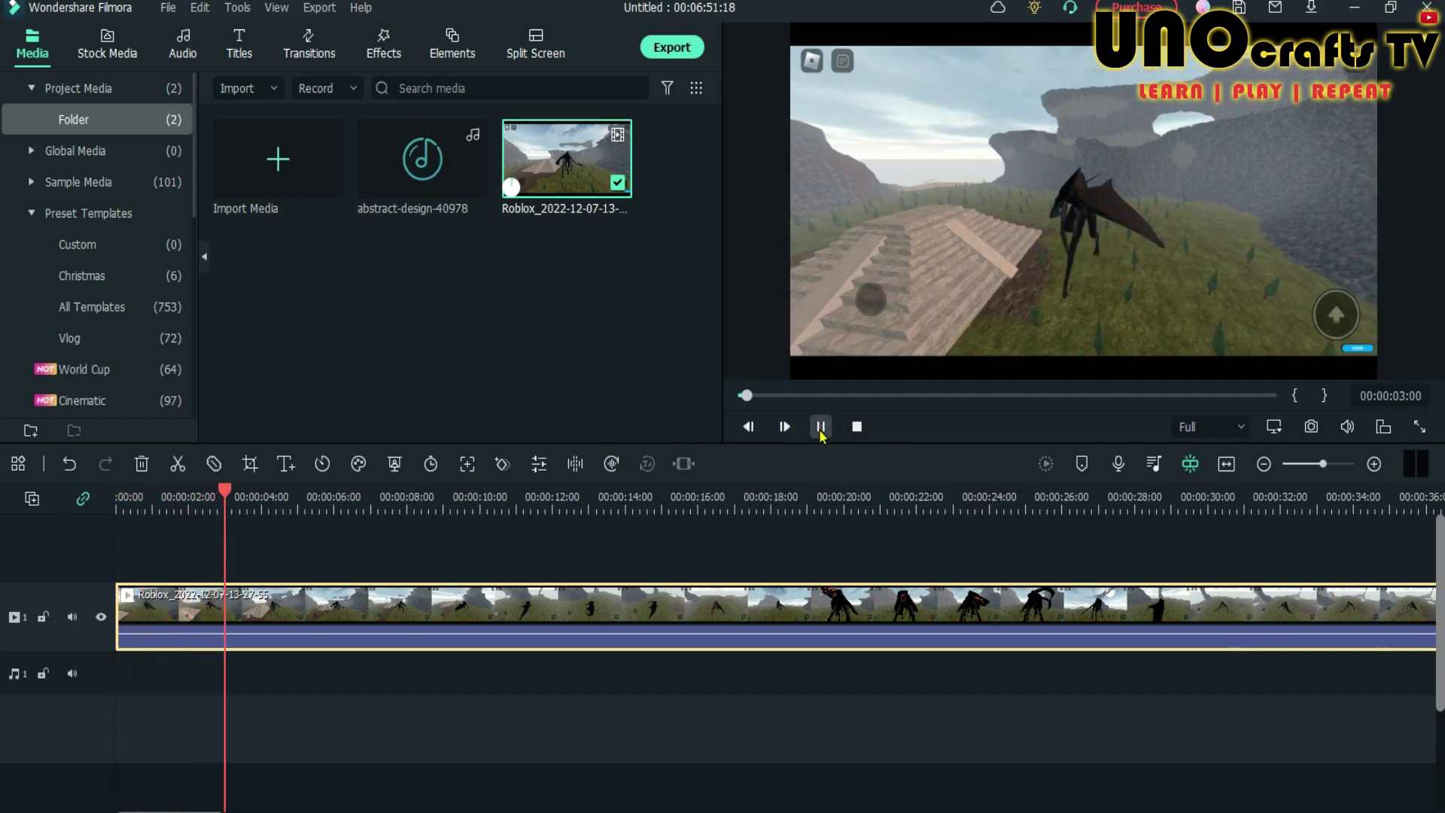
click(819, 427)
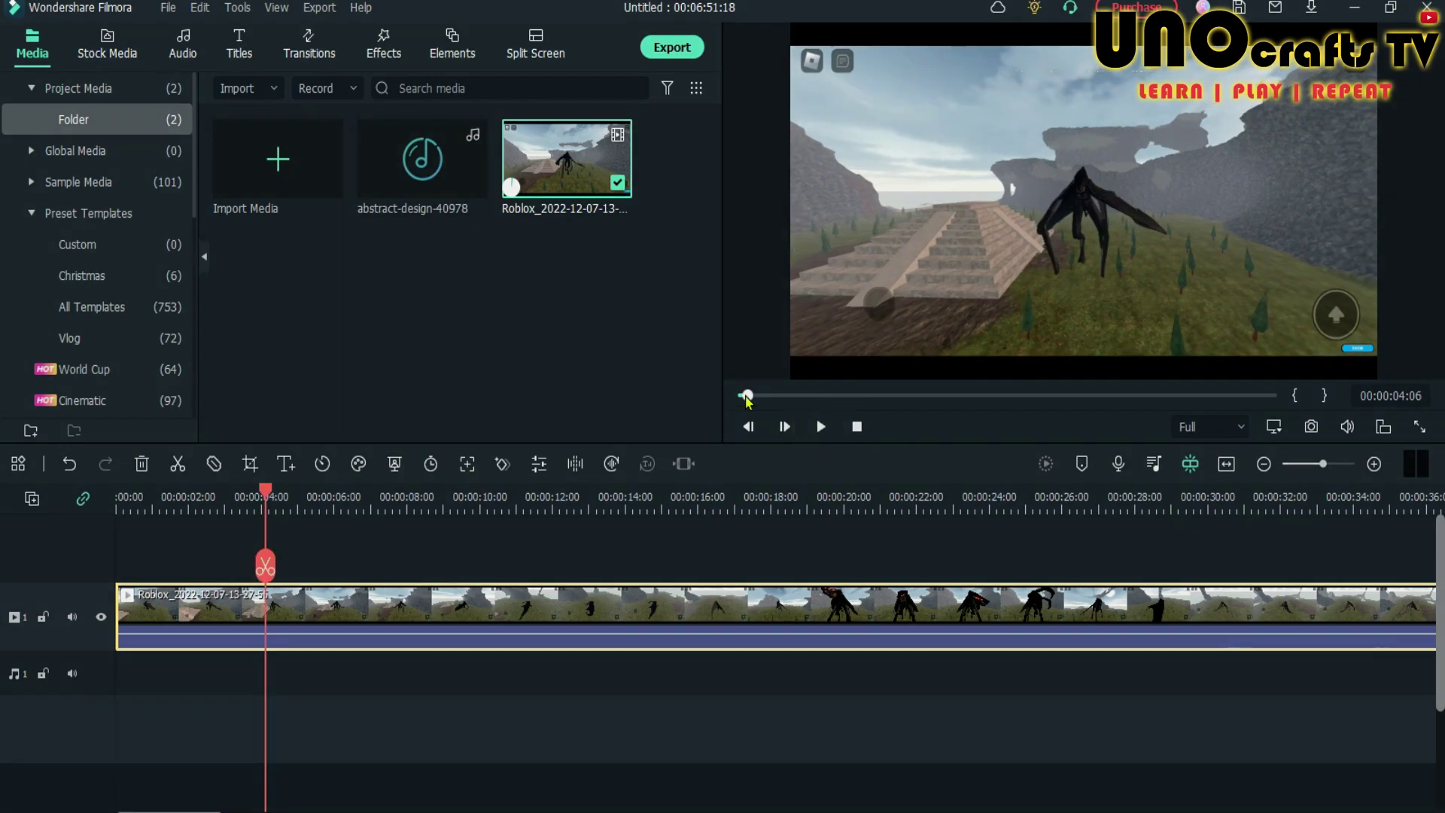
click(743, 396)
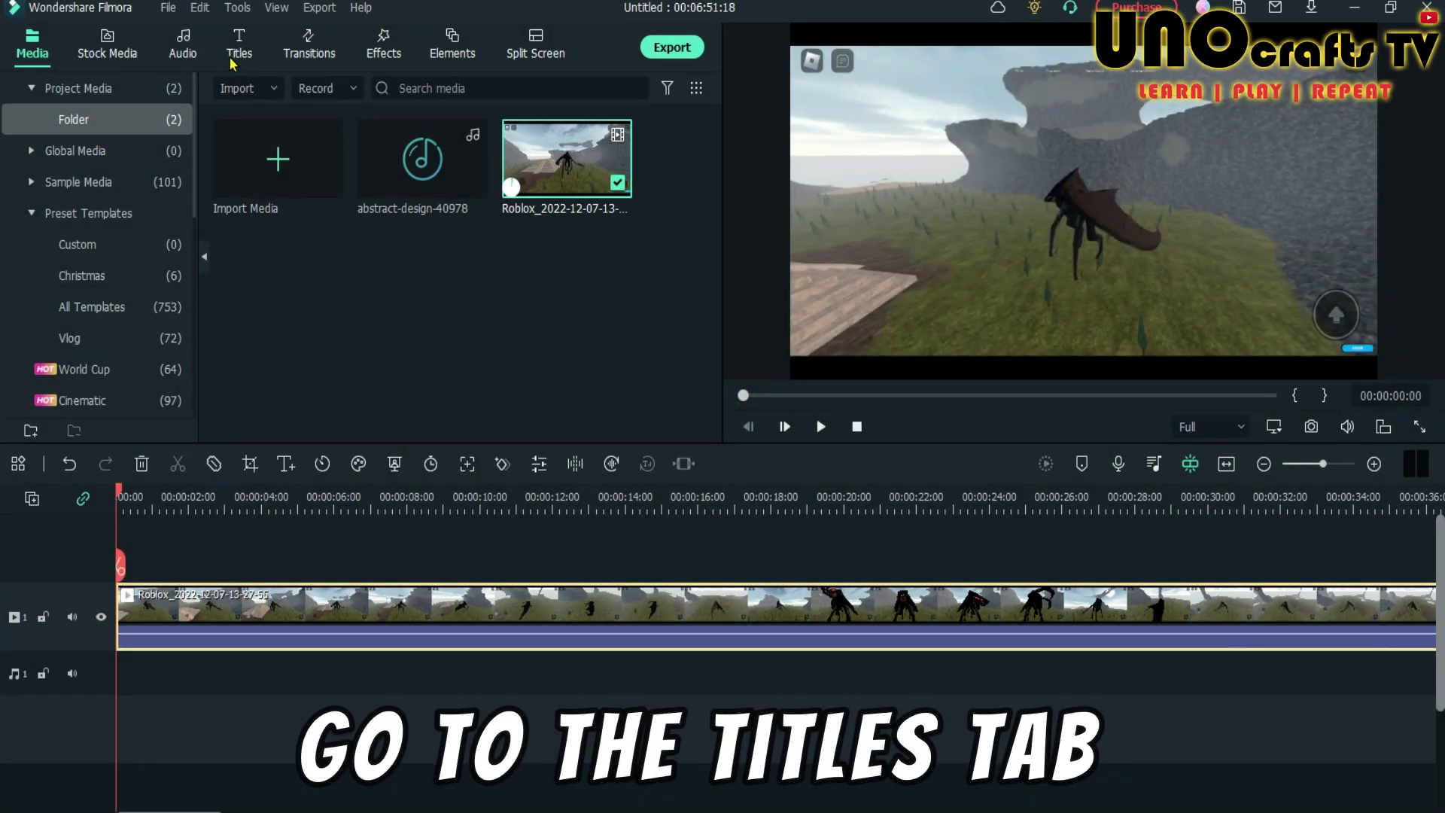
- Add the Basic 6 title at the start of the timeline on a track above the Roblox clip
click(236, 54)
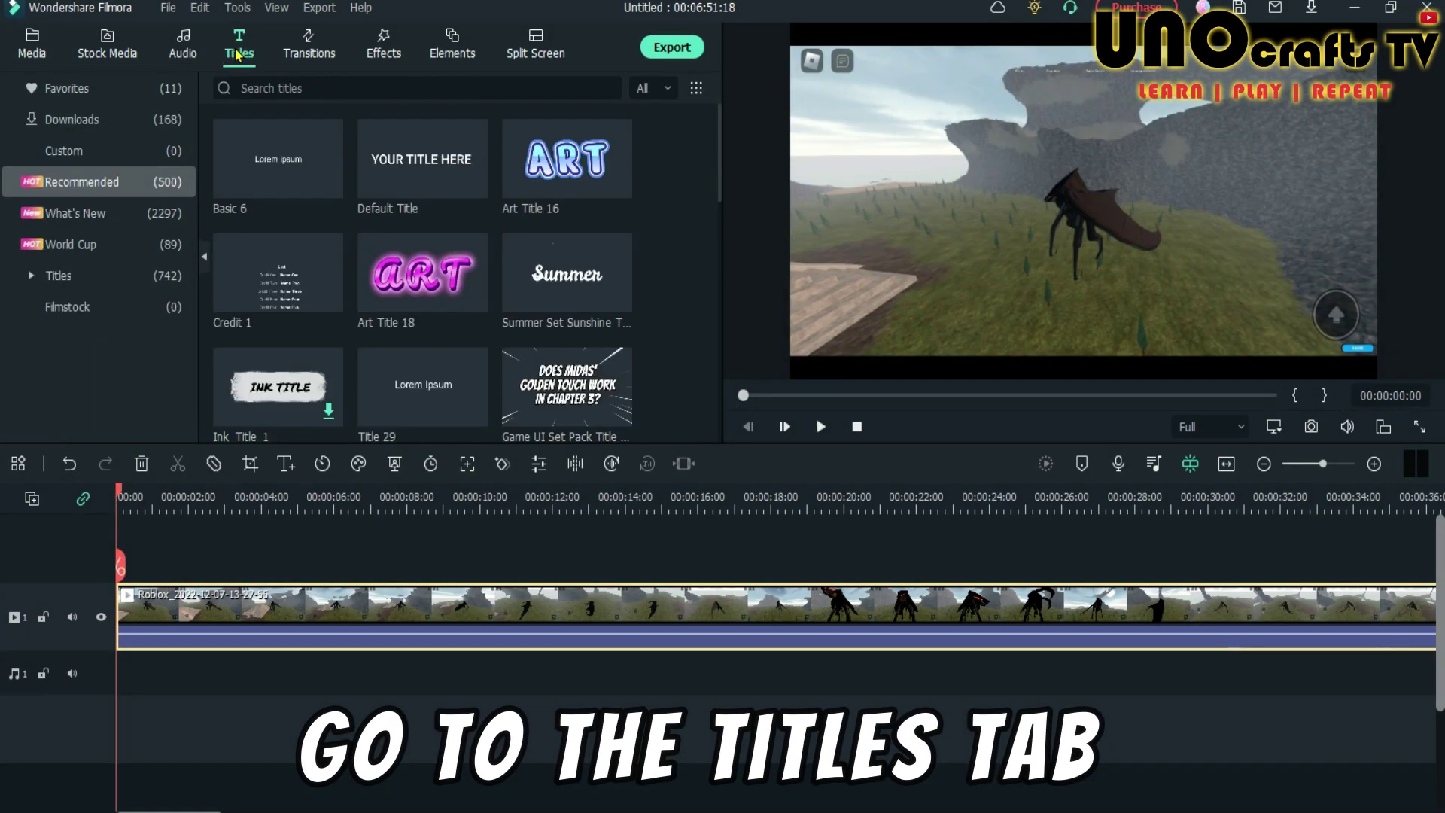
mouse_move(275, 178)
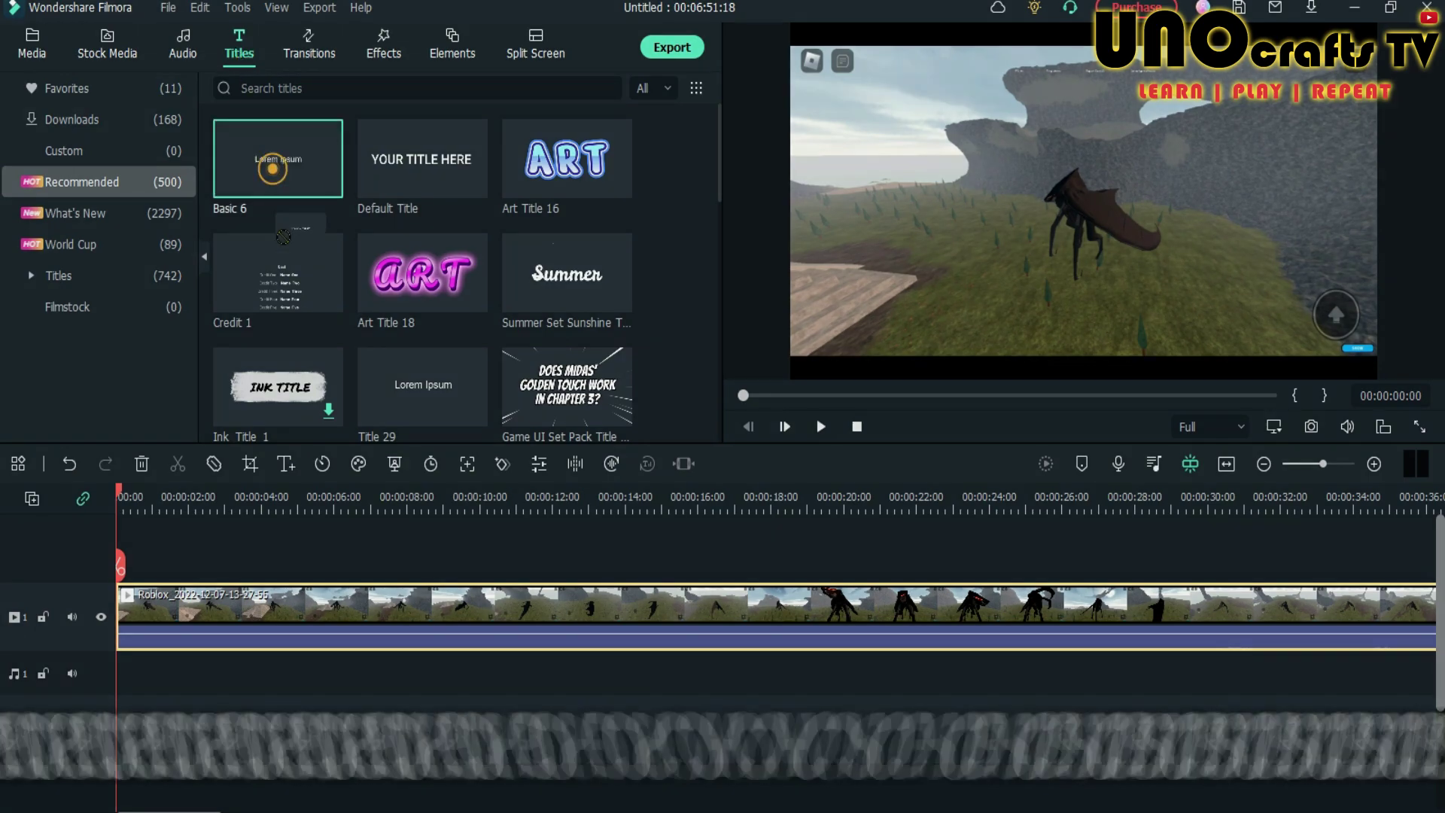
drag(274, 178, 138, 570)
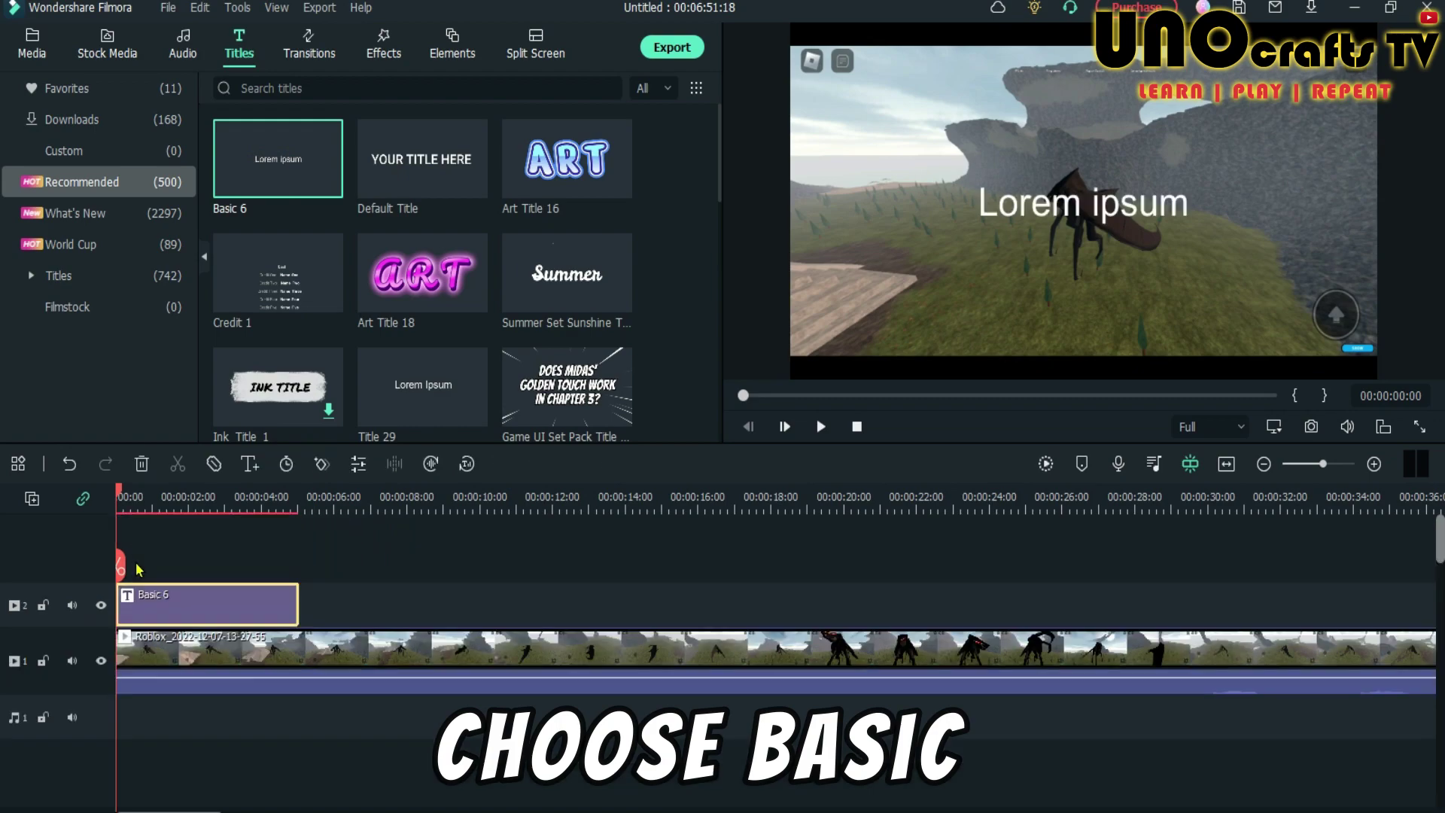
- Open the Basic 6 title for editing and set its font to Bangers Regular
double_click(1077, 218)
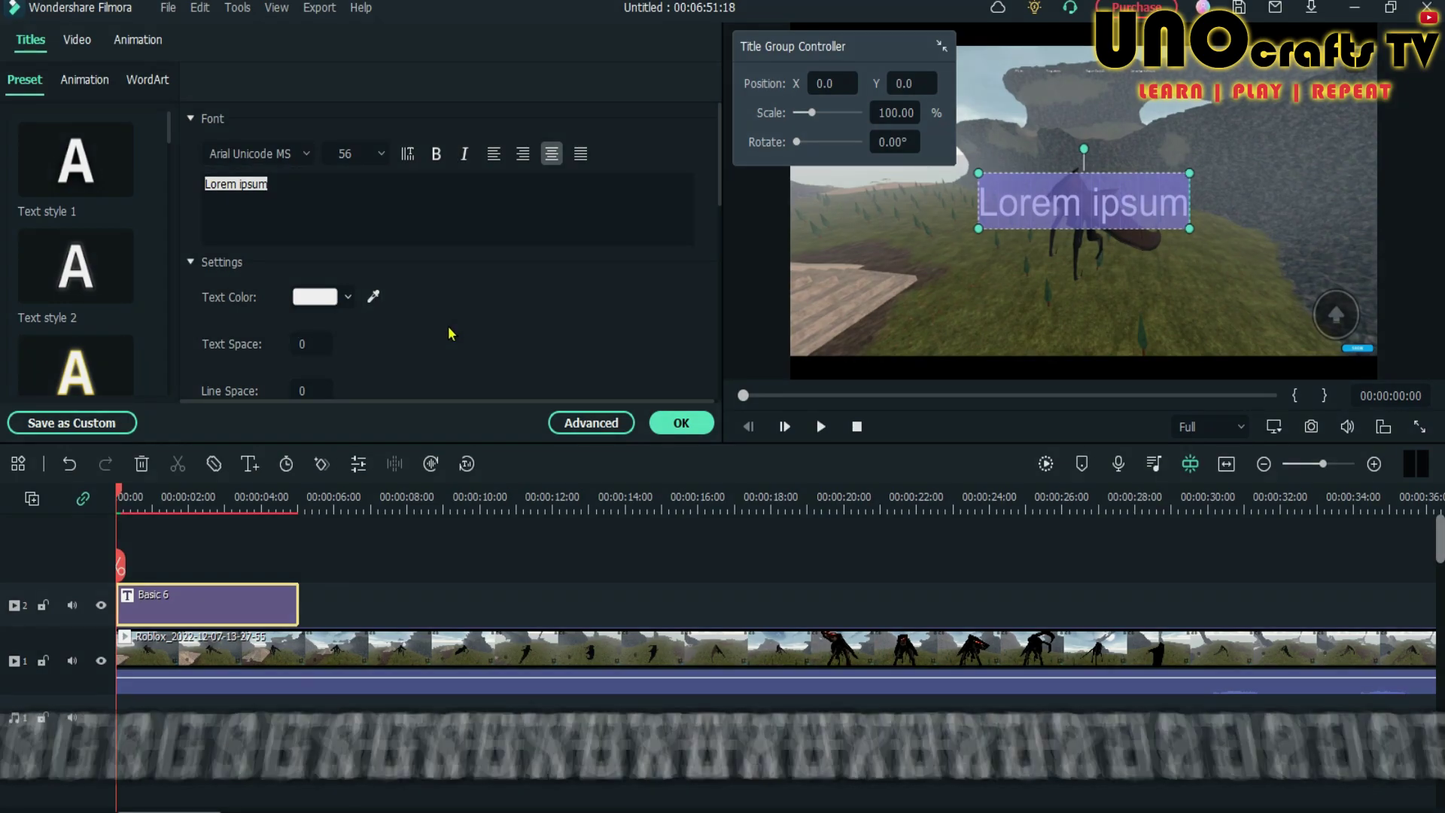
click(289, 156)
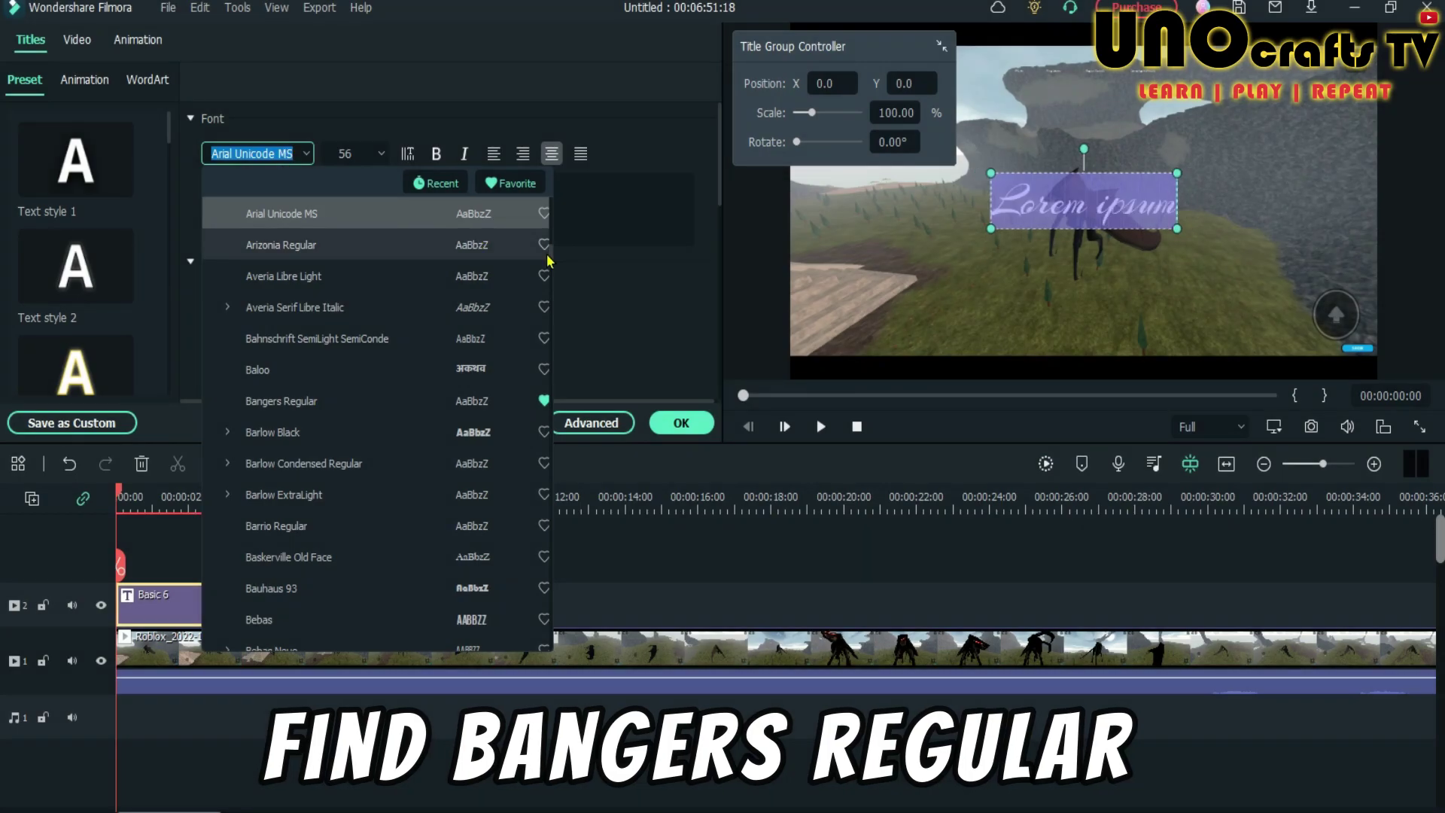
scroll(444, 452, up, 5)
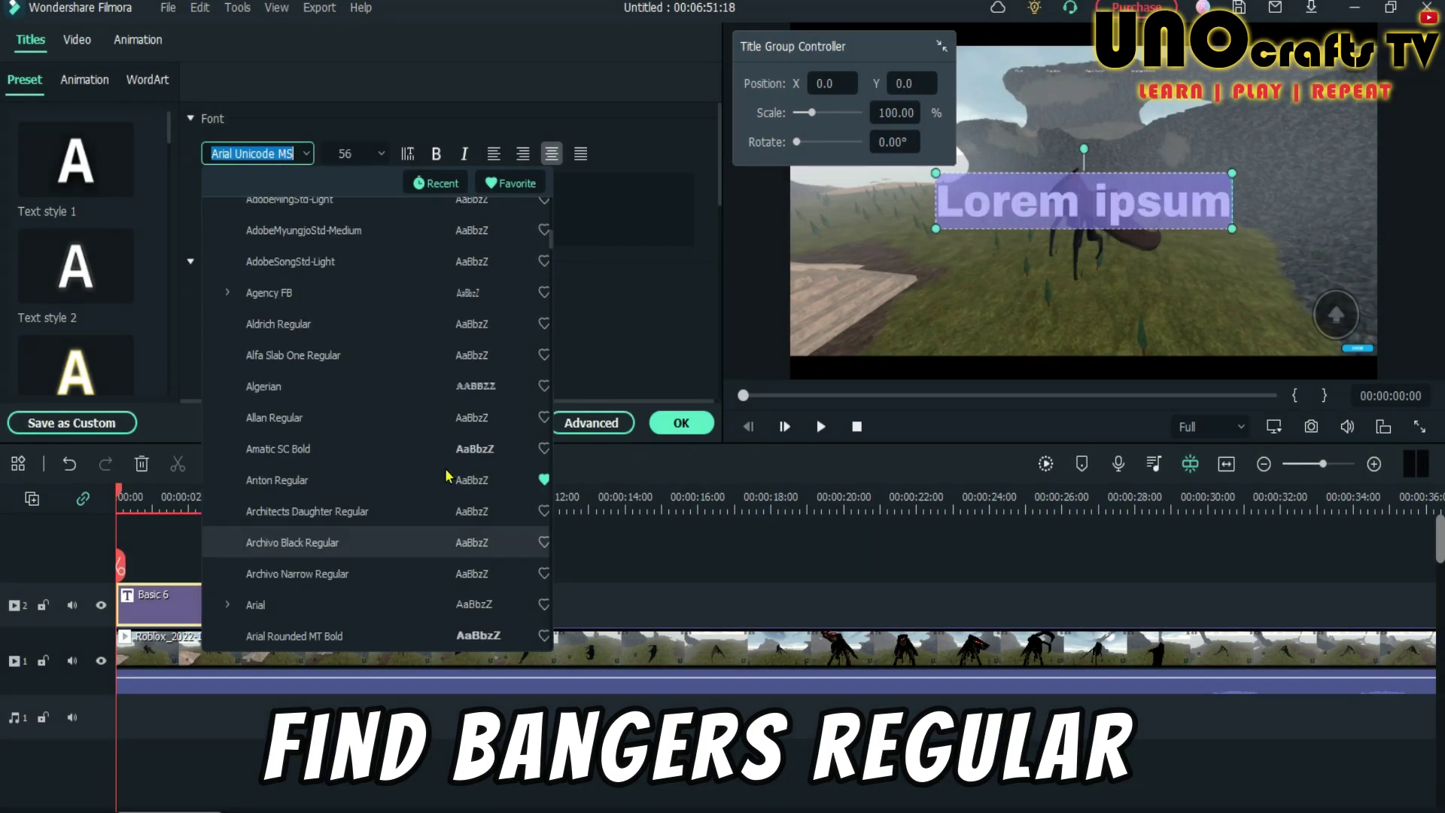
scroll(447, 476, up, 4)
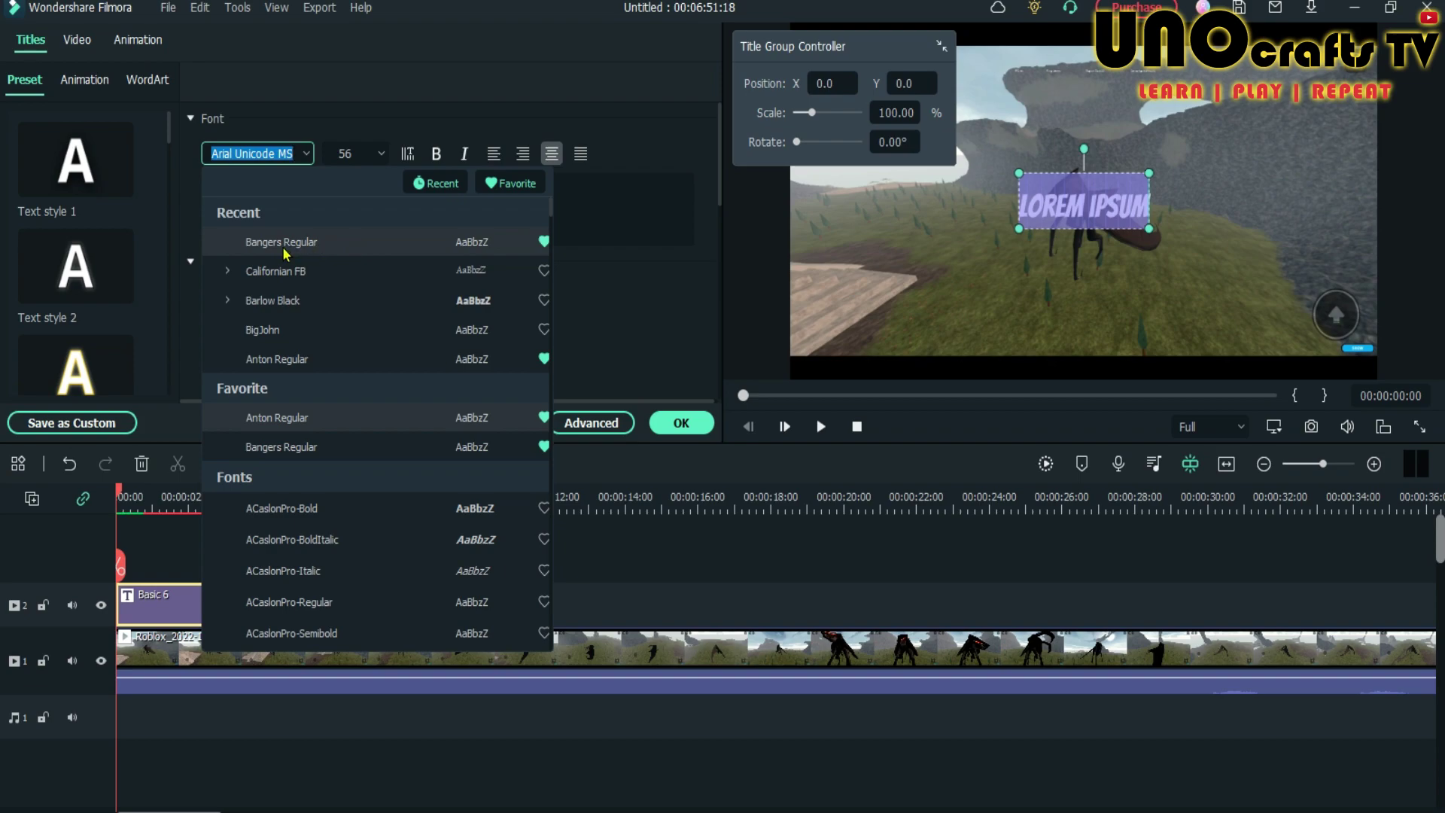
click(282, 246)
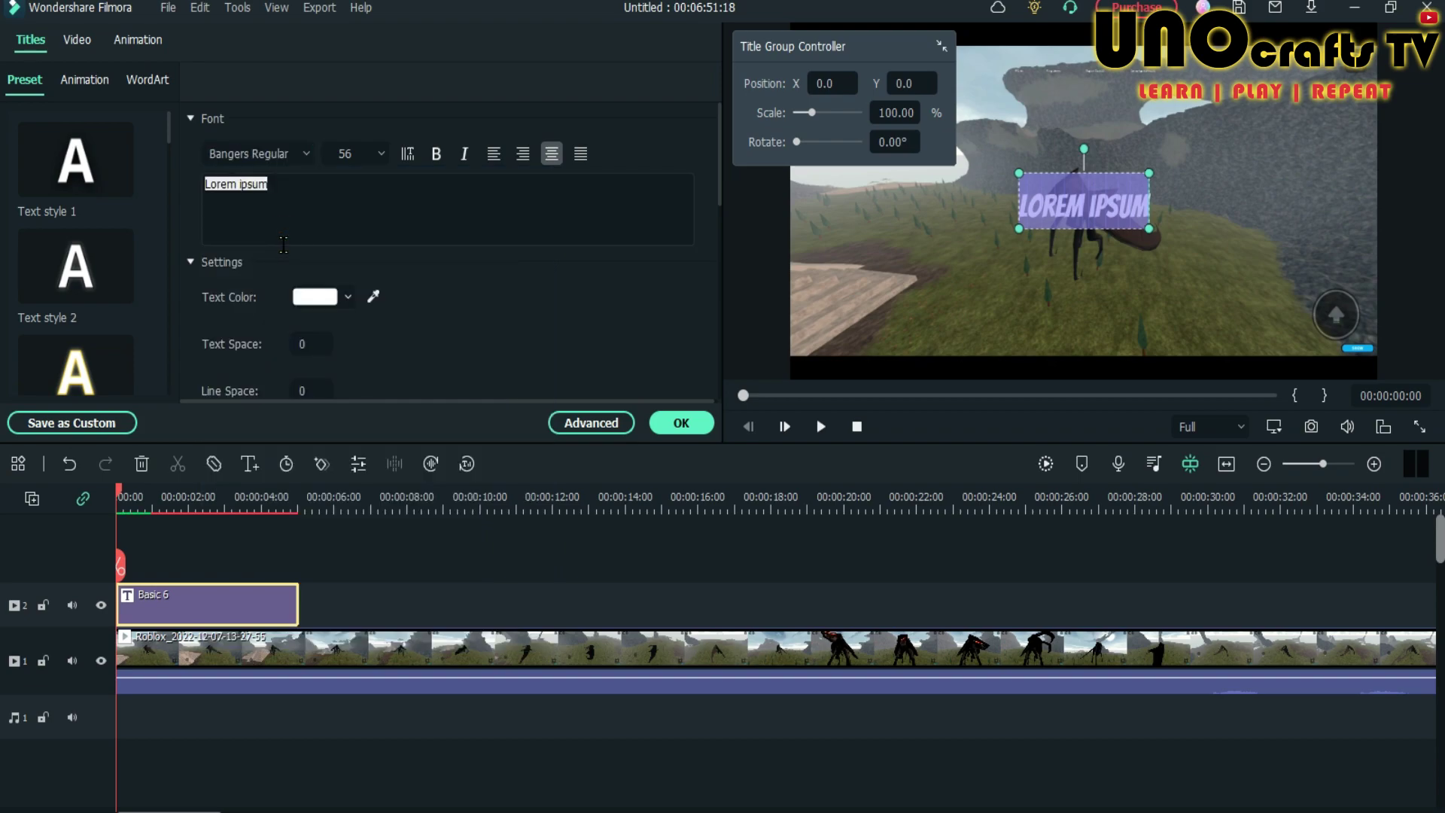
click(453, 307)
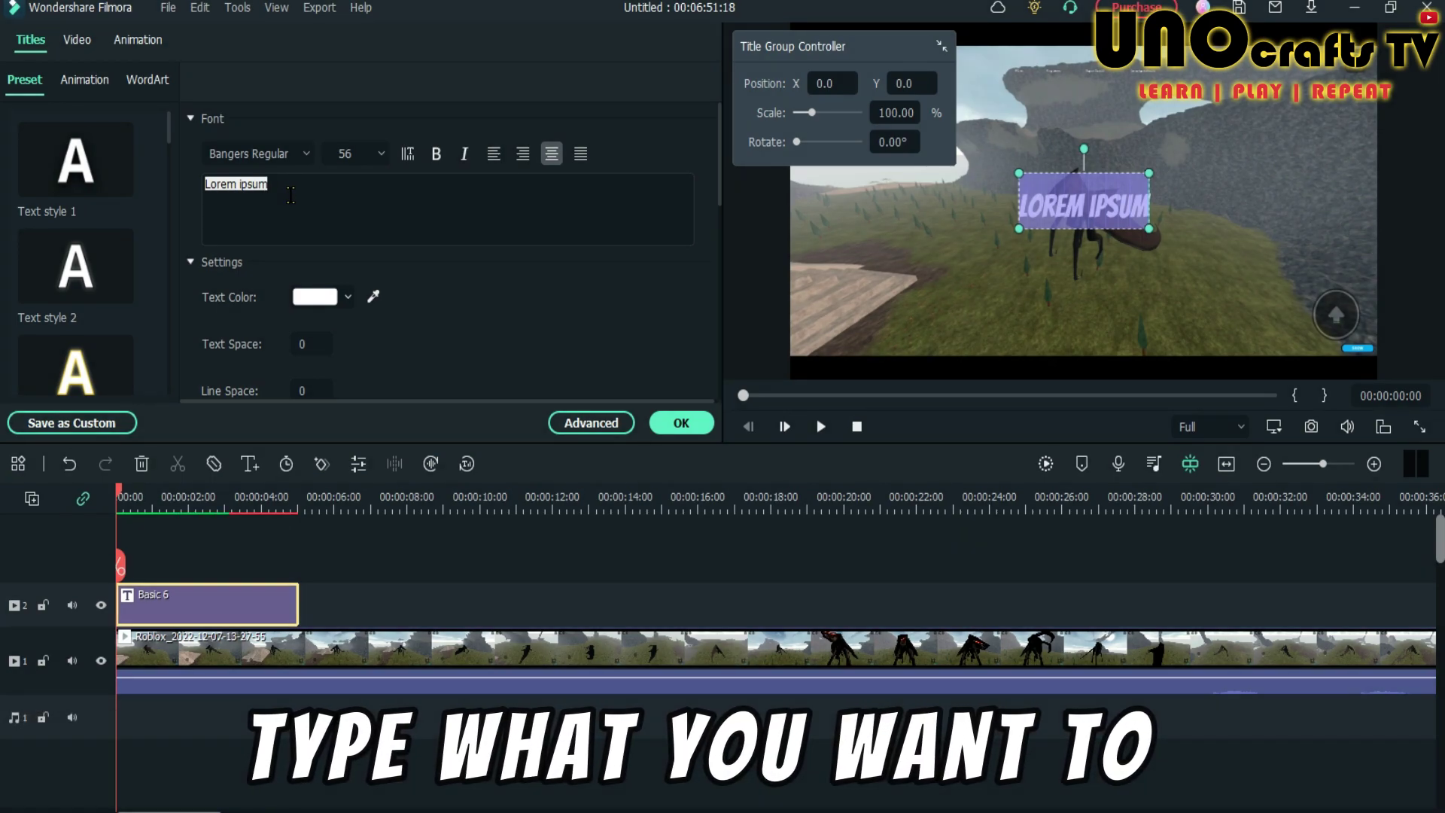
- Replace the title's placeholder text with "MUTO REMODEL FINALLY HERE" and apply Text style 2
click(291, 192)
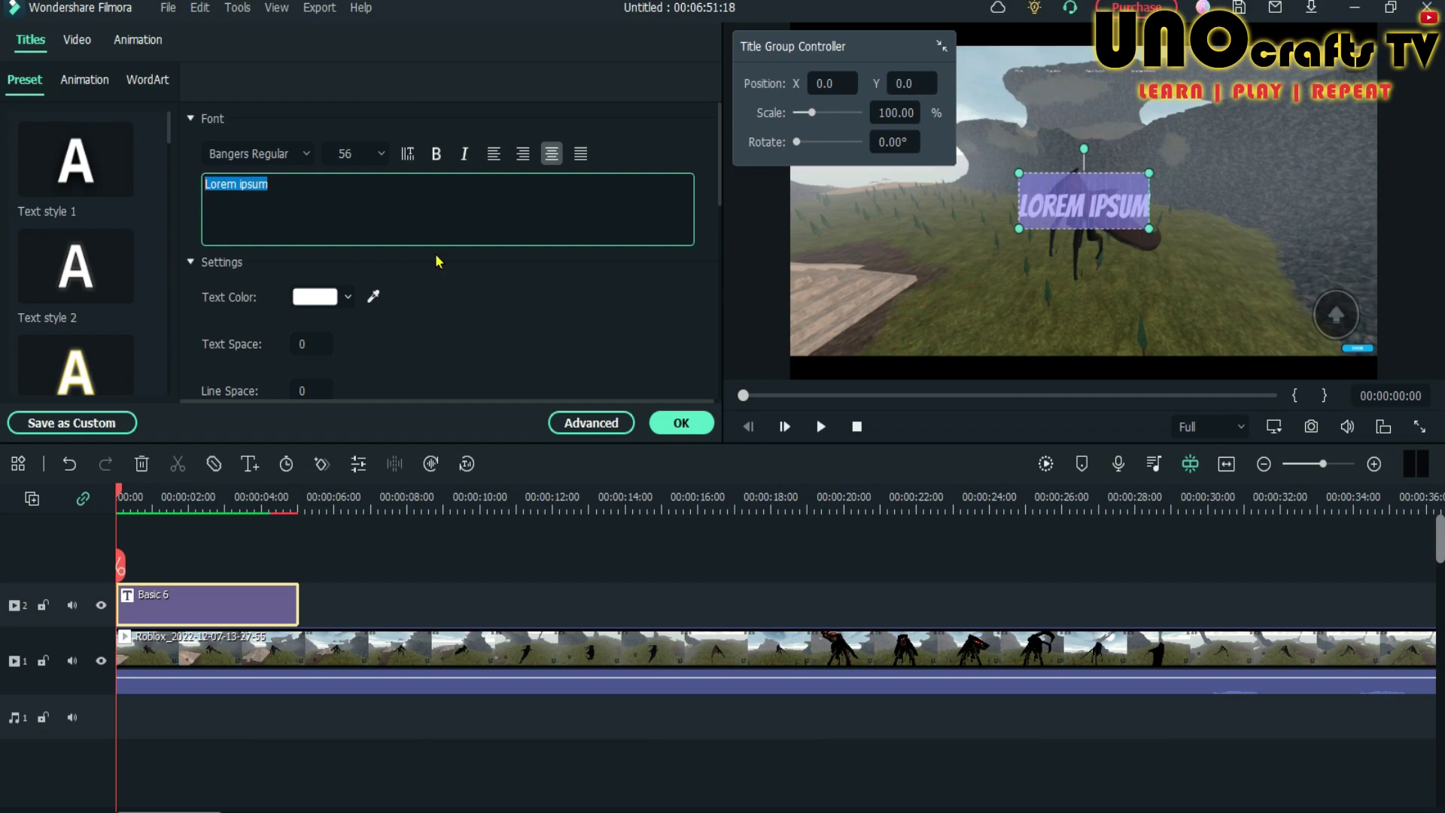
text(Nw)
key(BackSpace)
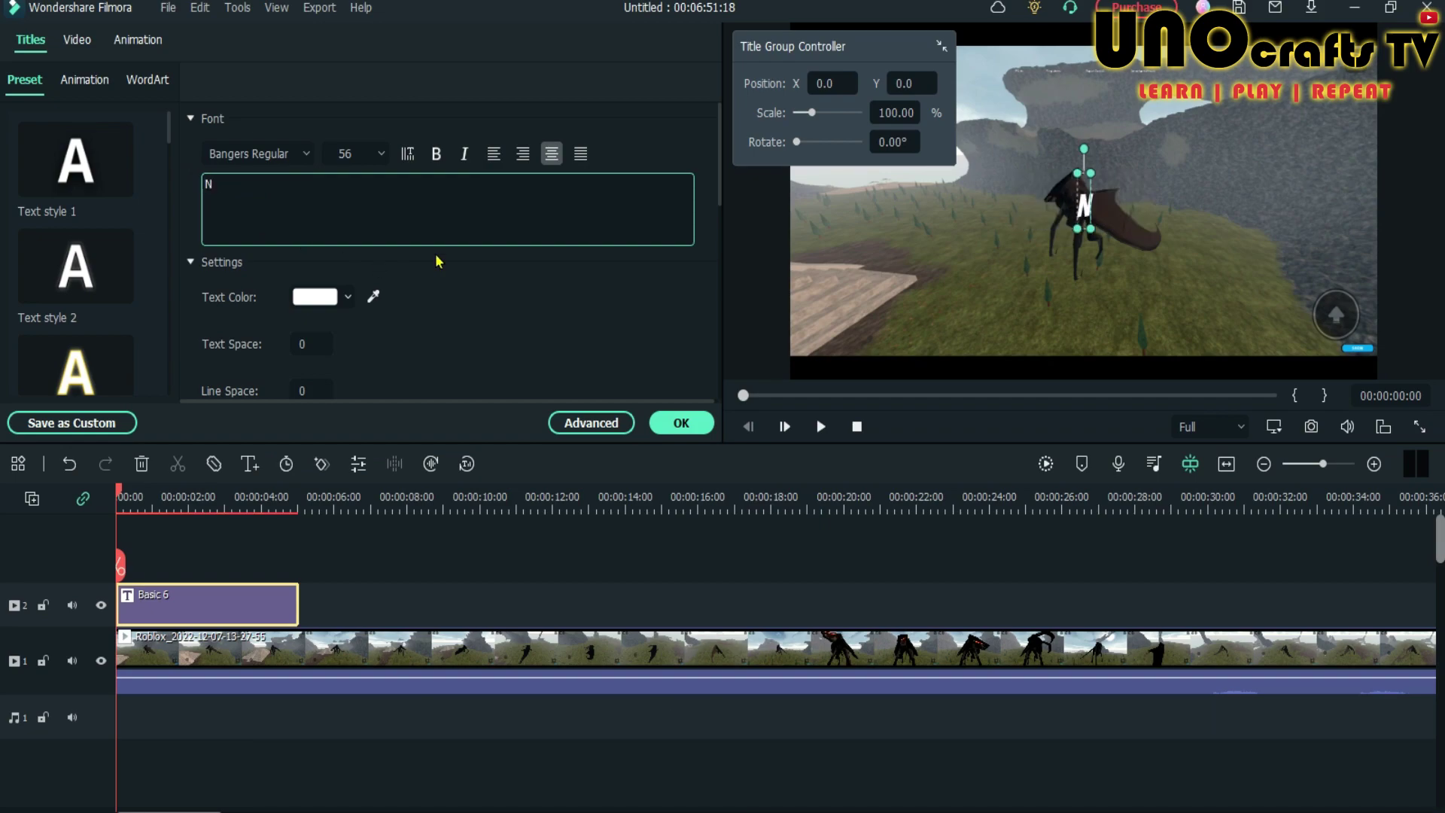
text(MUT)
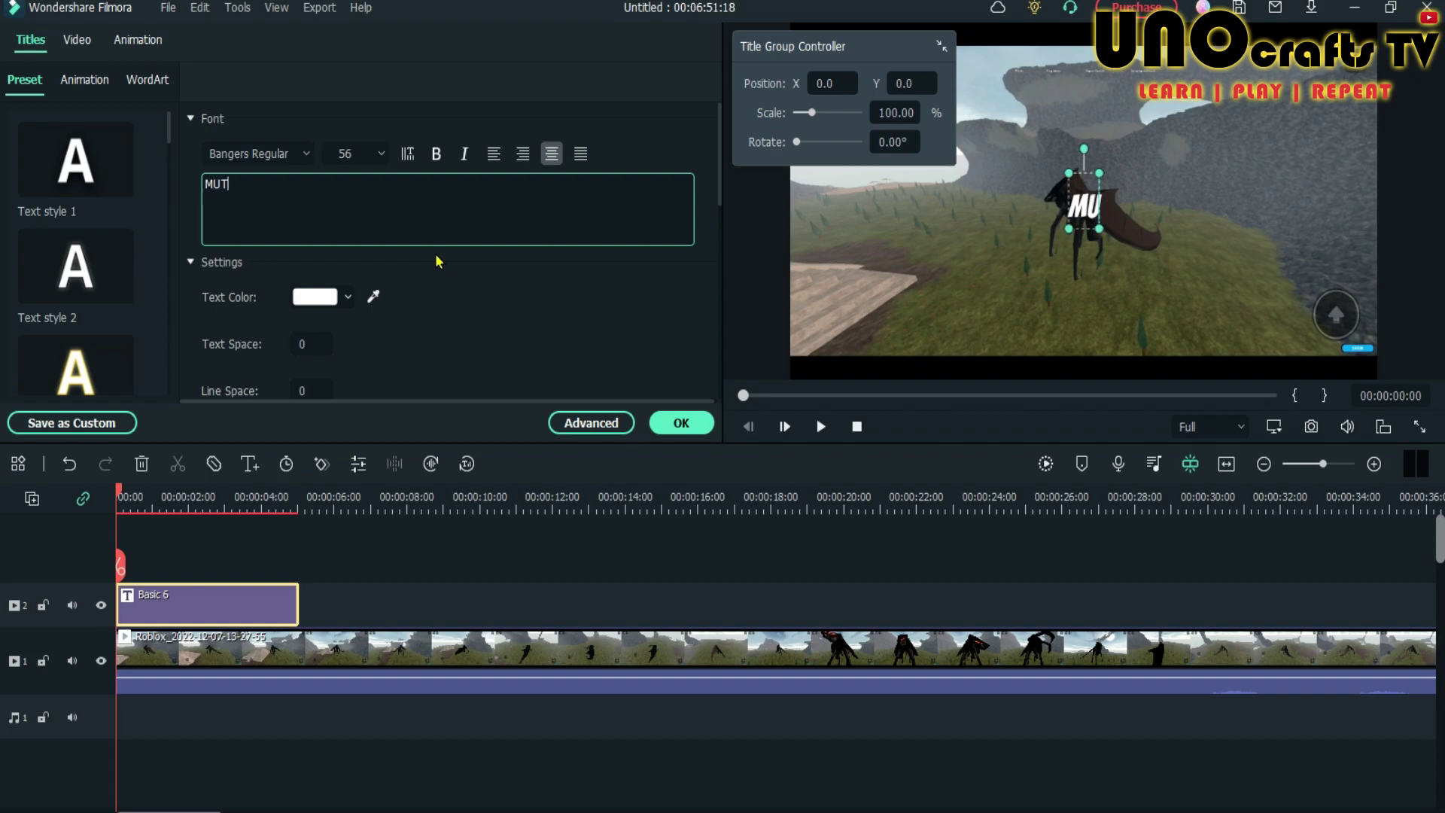
text(O REMODEL )
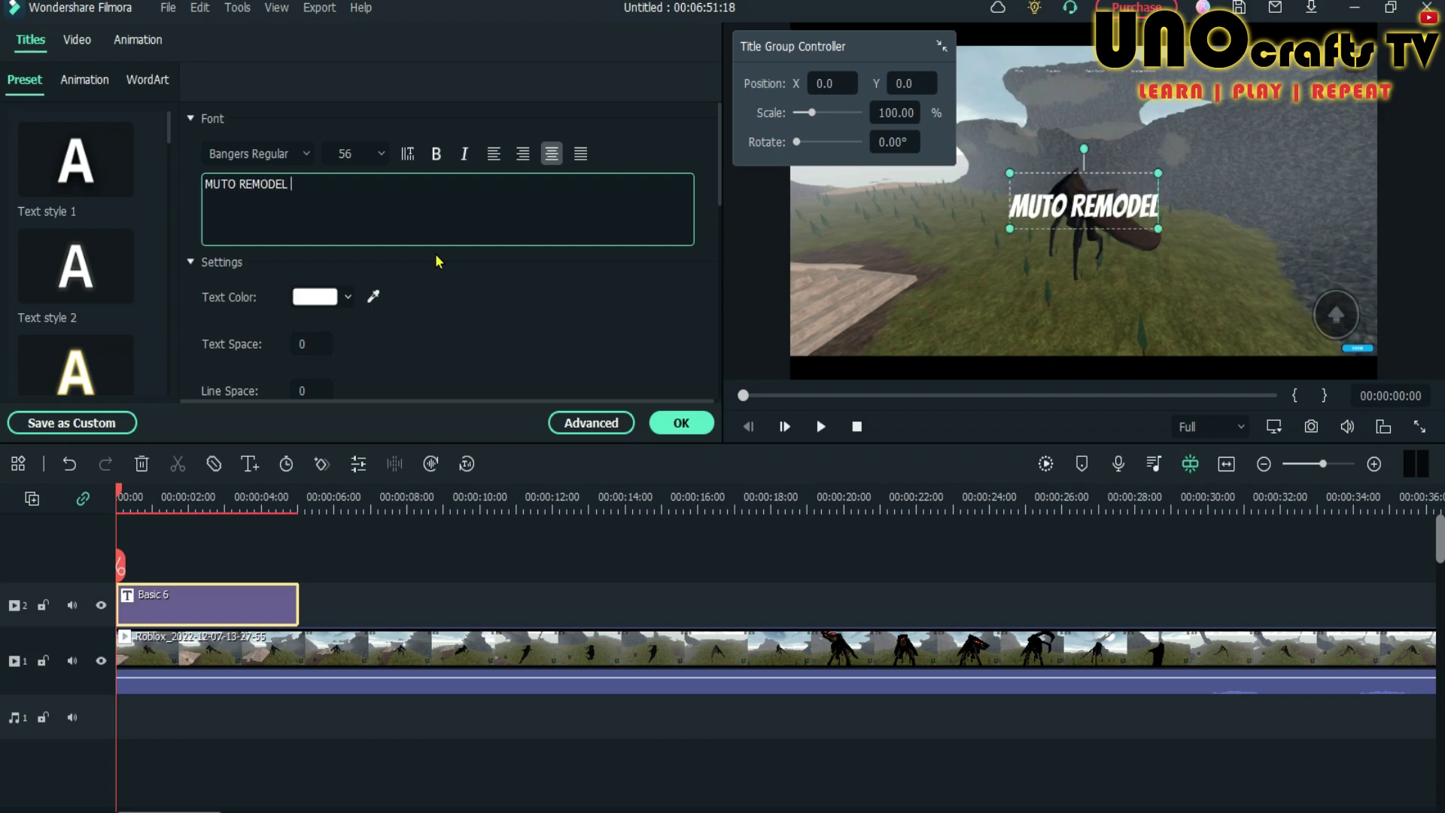
text(FINALLY)
key(BackSpace)
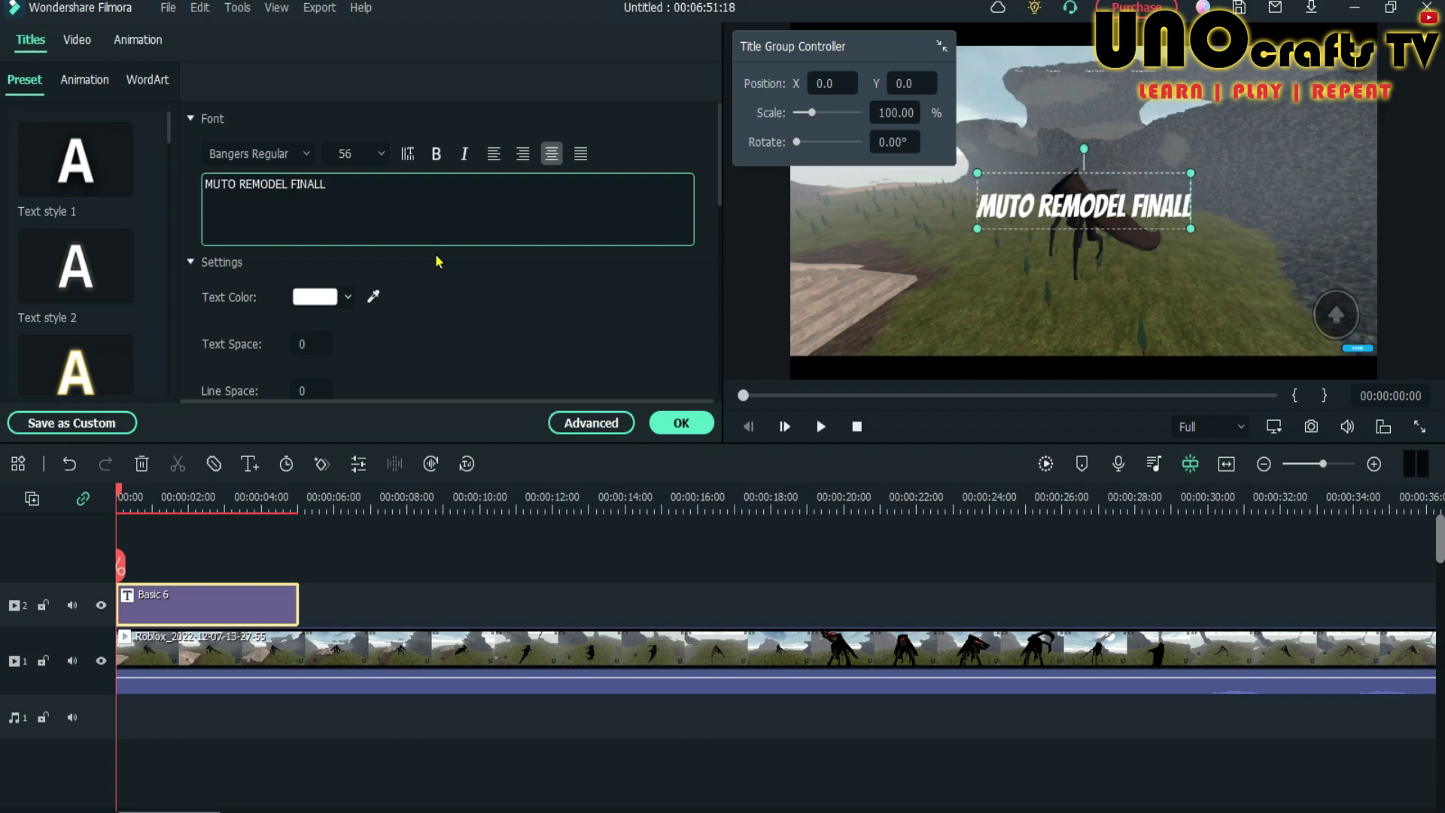
text(Y HERE)
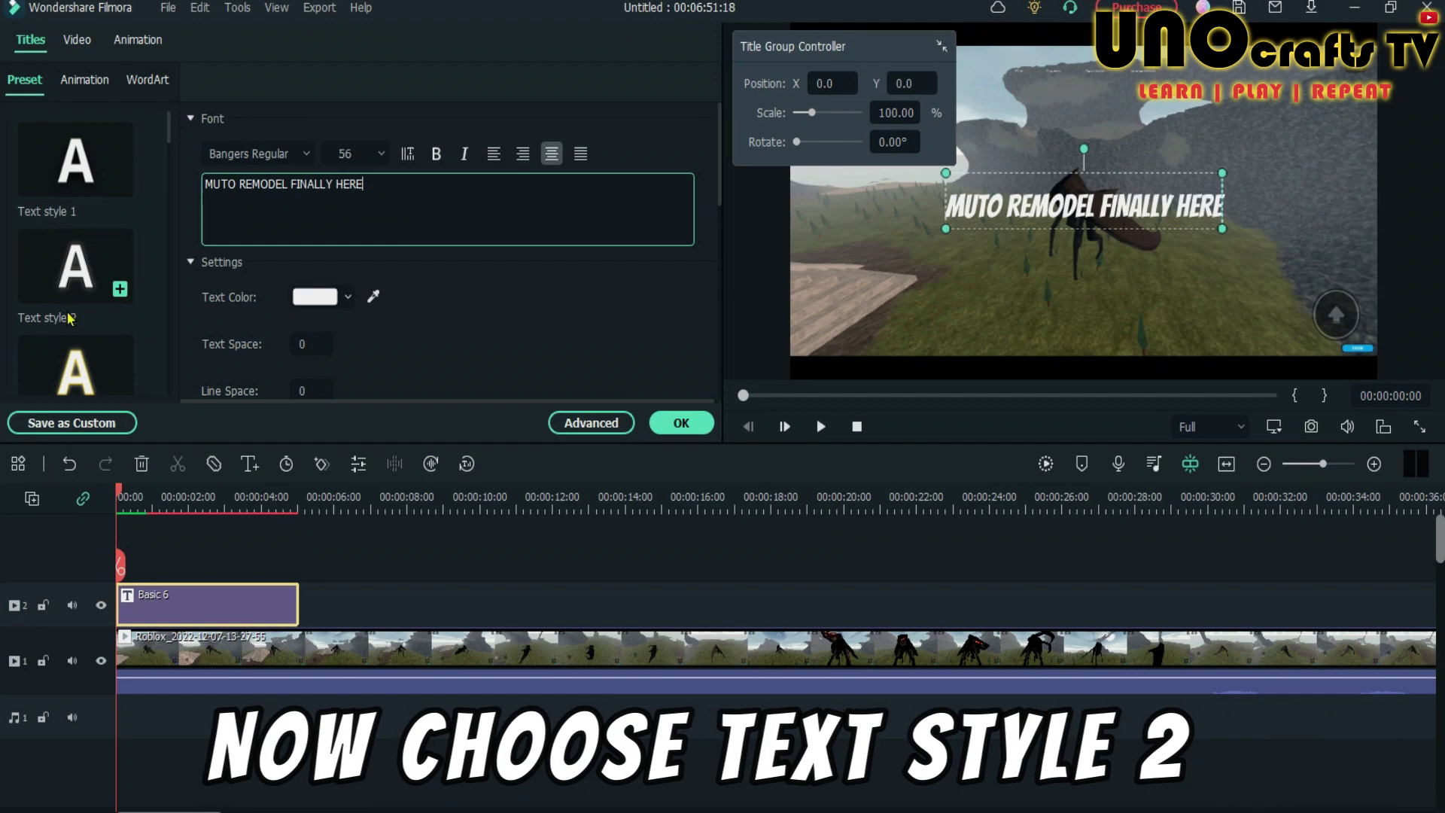
click(119, 292)
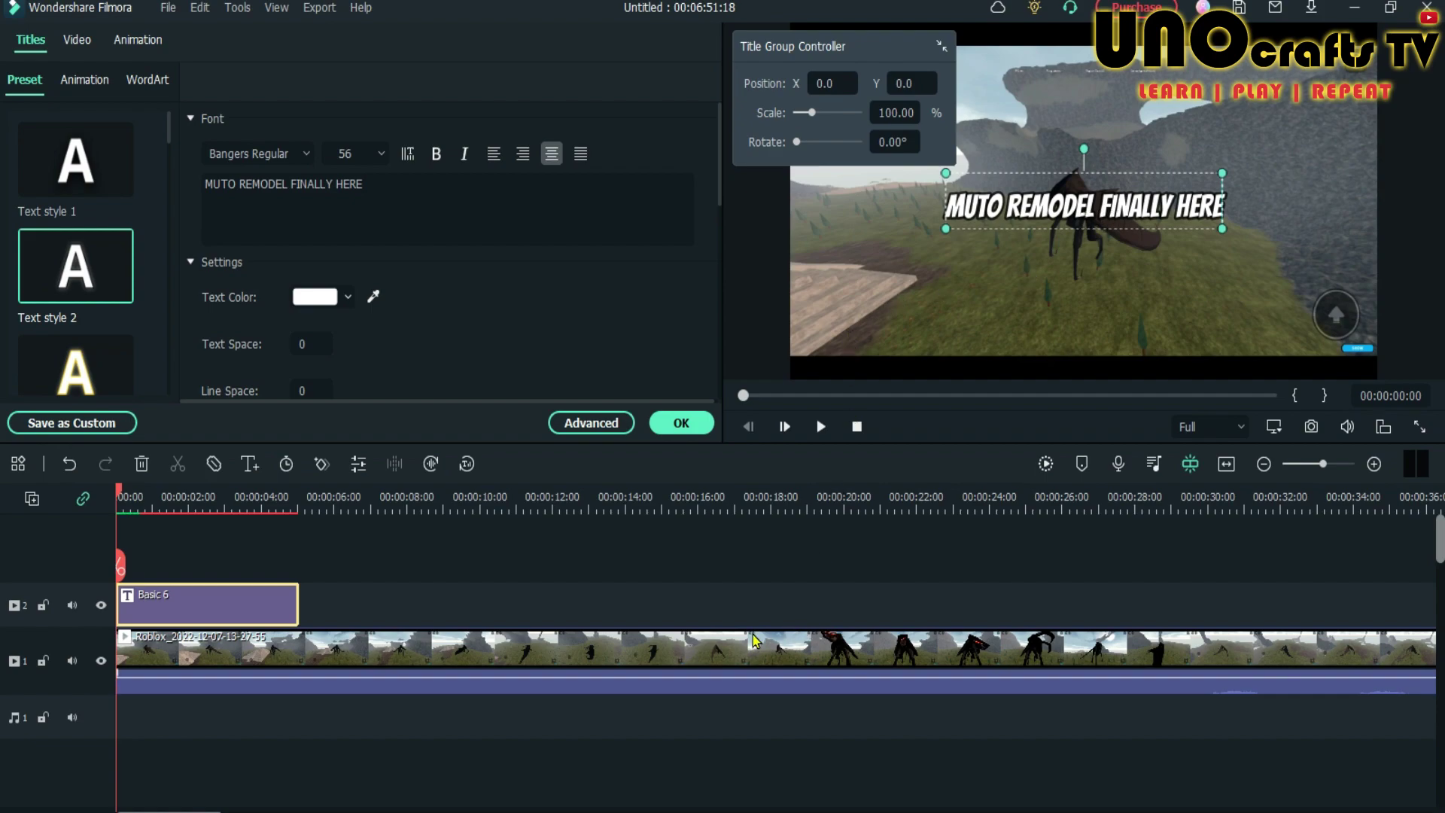
click(763, 541)
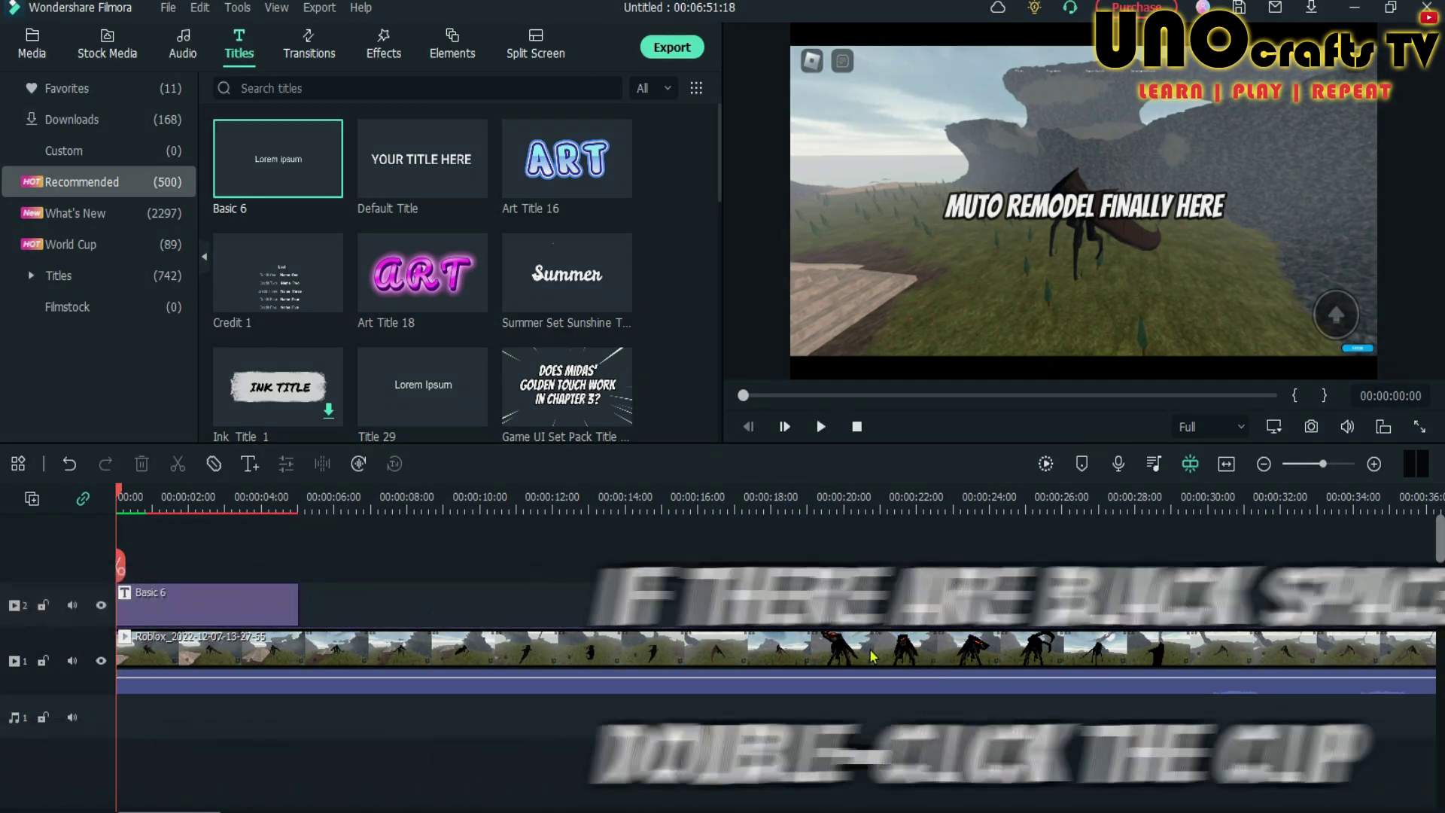
- Set the Roblox clip's vertical scale to 115% to fill the black spaces above and below it
click(894, 648)
double_click(893, 648)
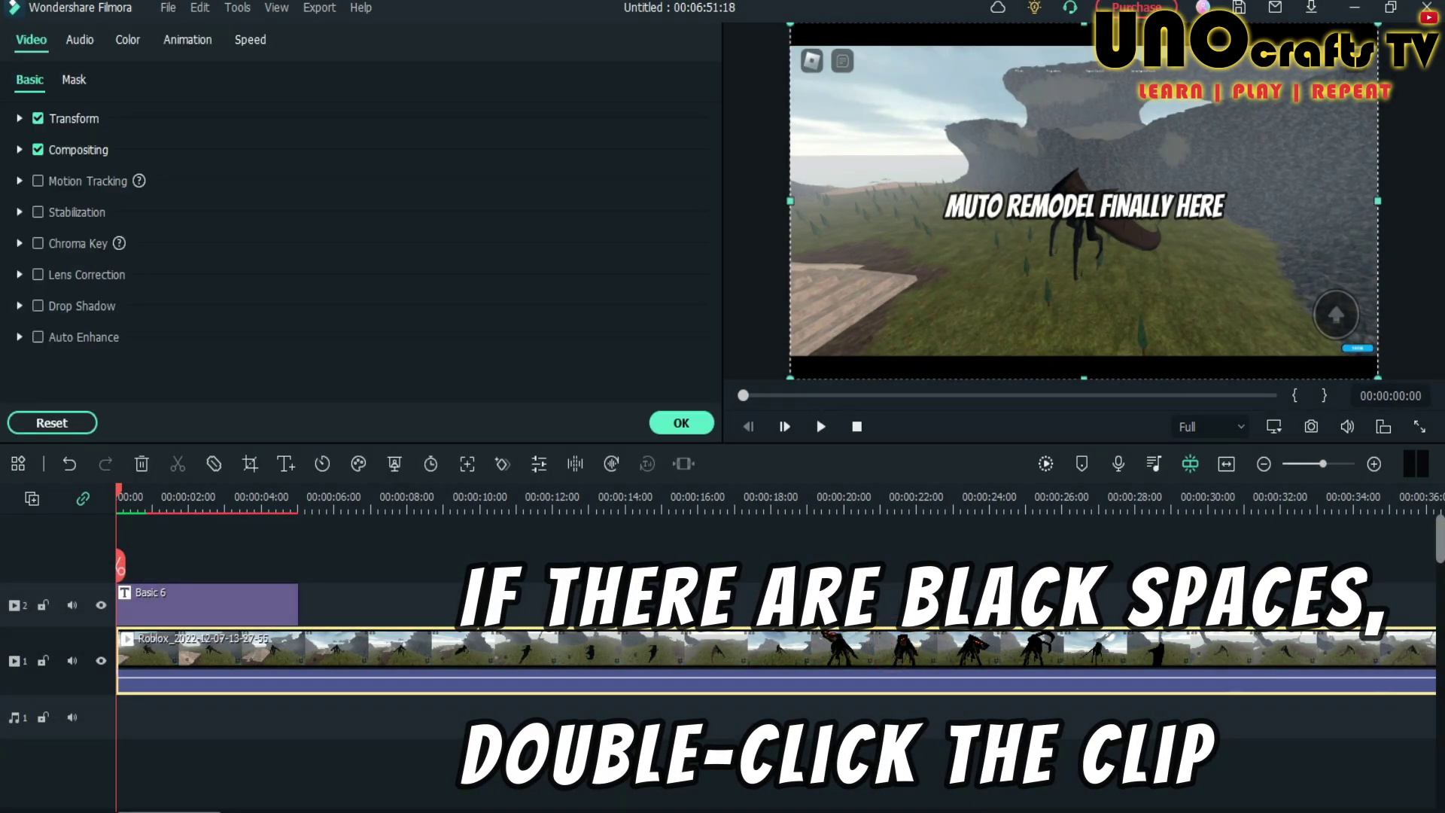
click(20, 119)
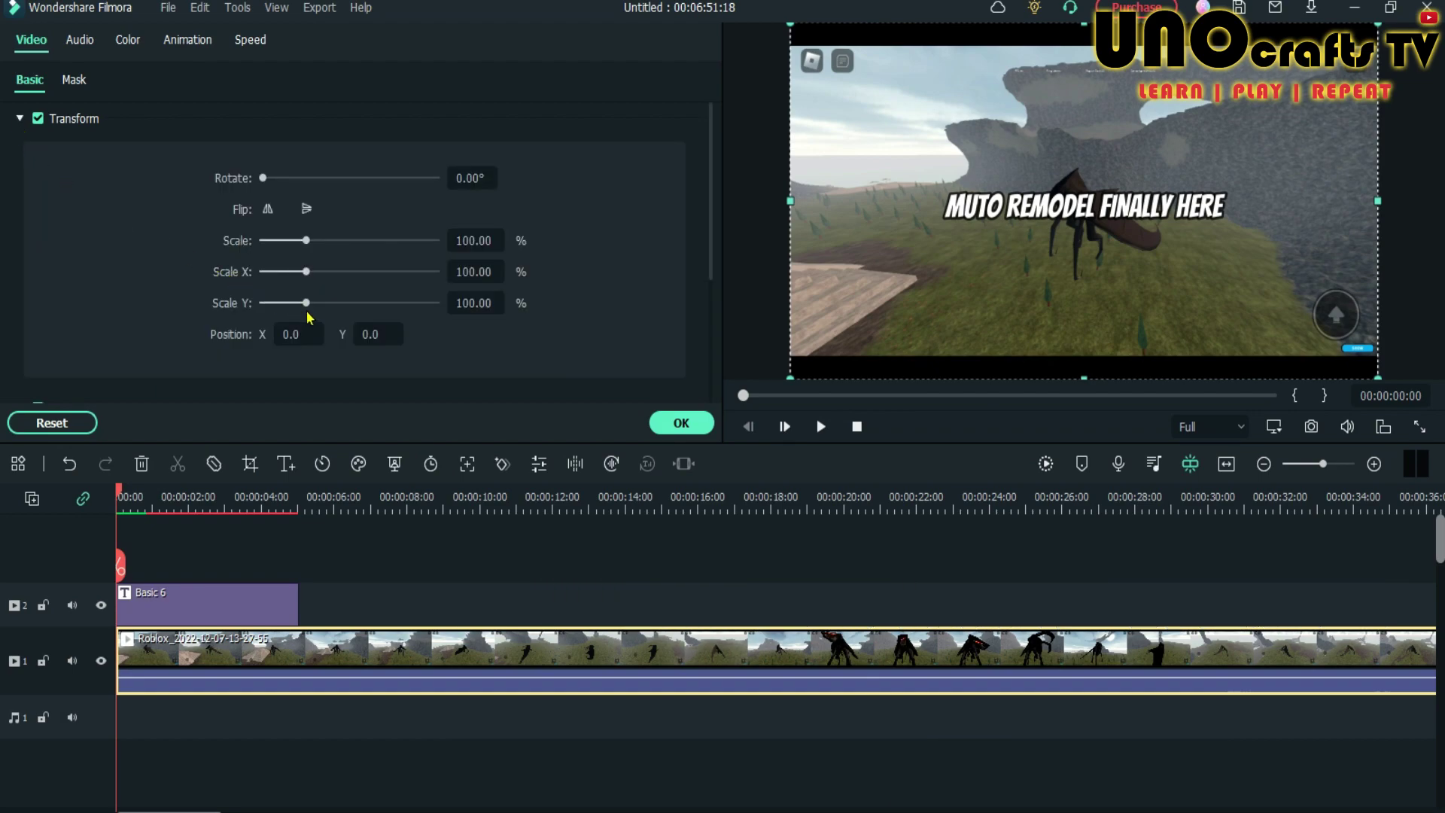
drag(305, 304, 314, 309)
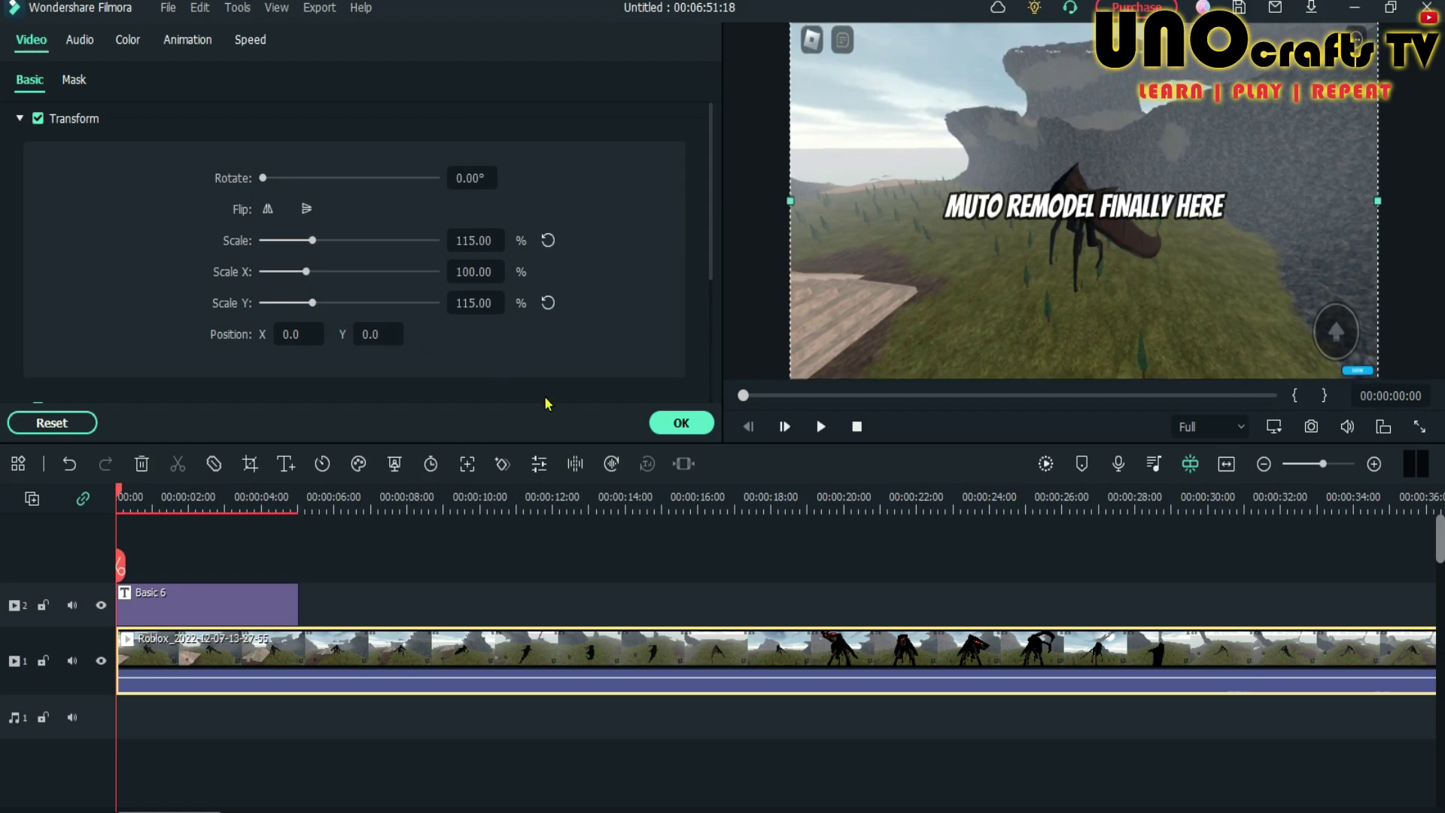
click(666, 433)
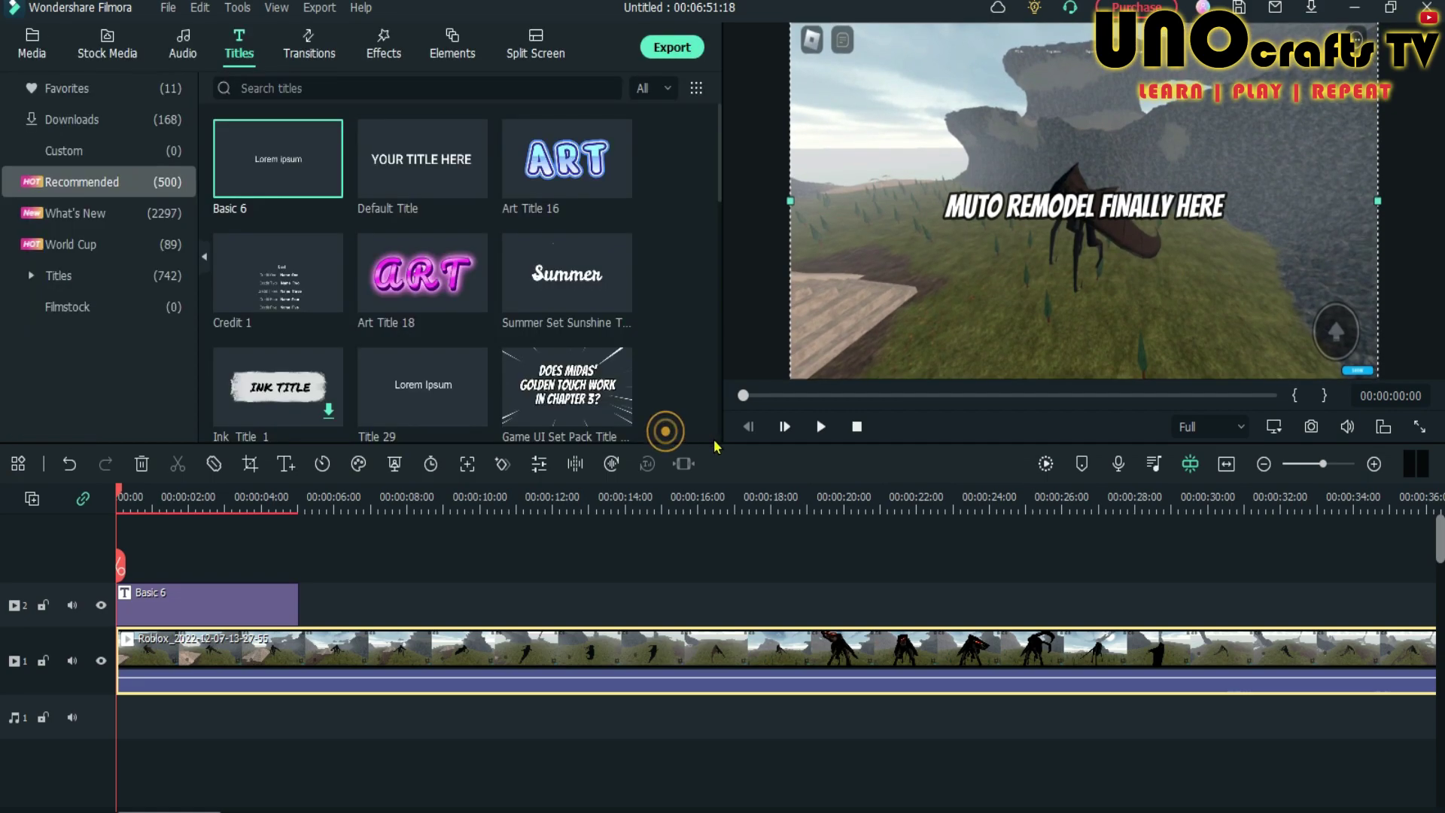
click(927, 559)
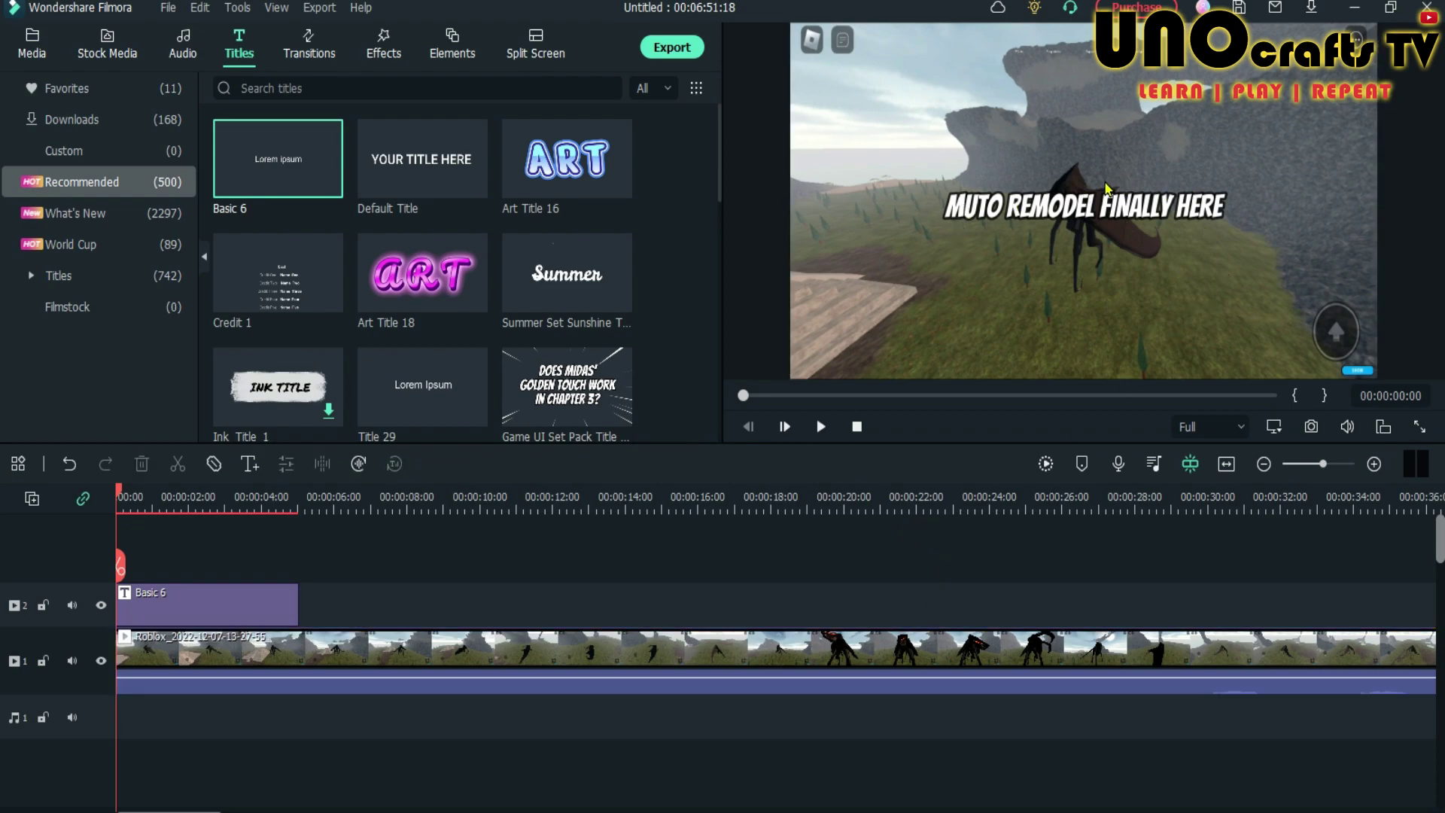
- Move the title straight down to the lower part of the video frame
click(1039, 213)
drag(1039, 215, 1039, 329)
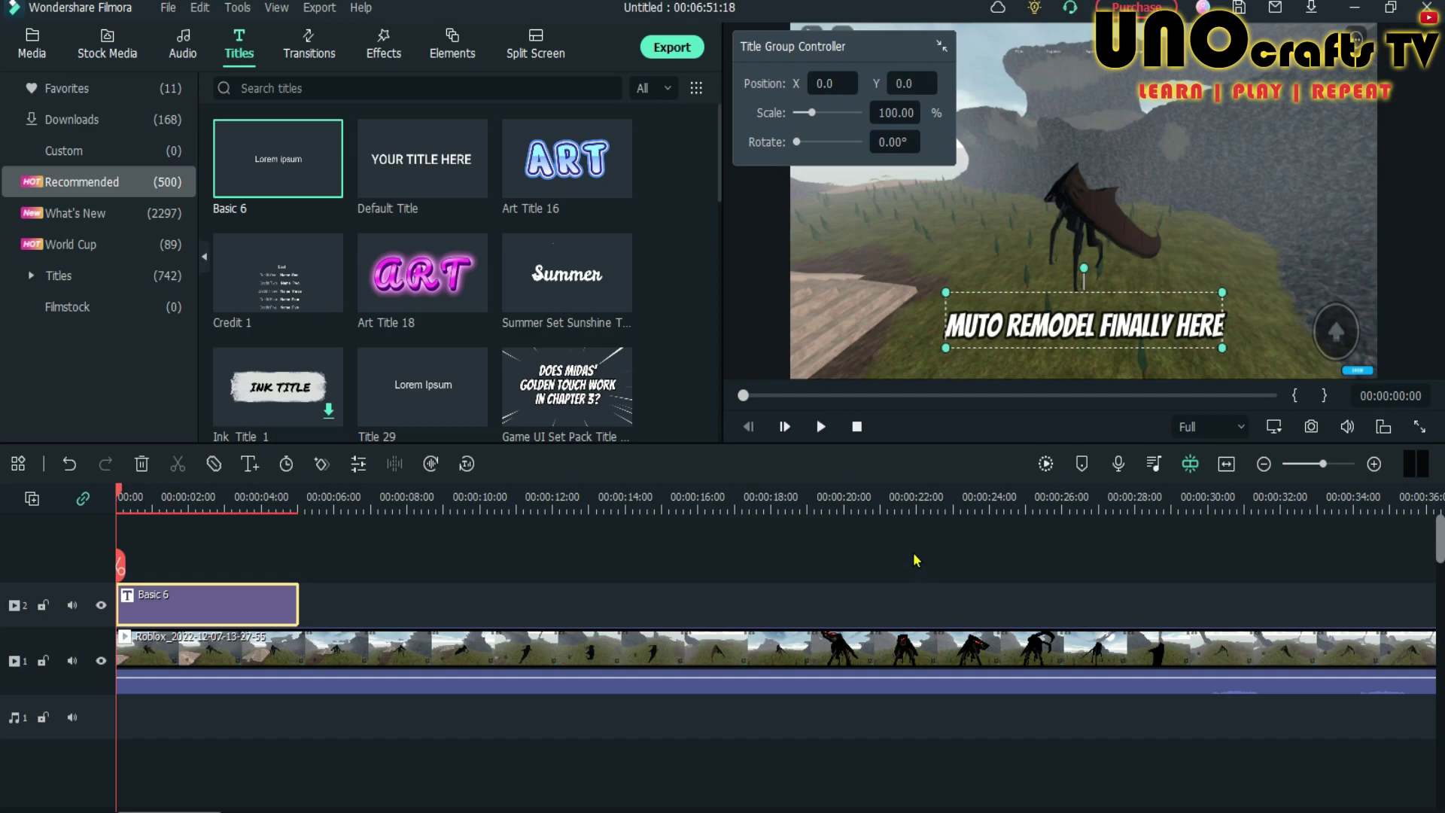
click(916, 559)
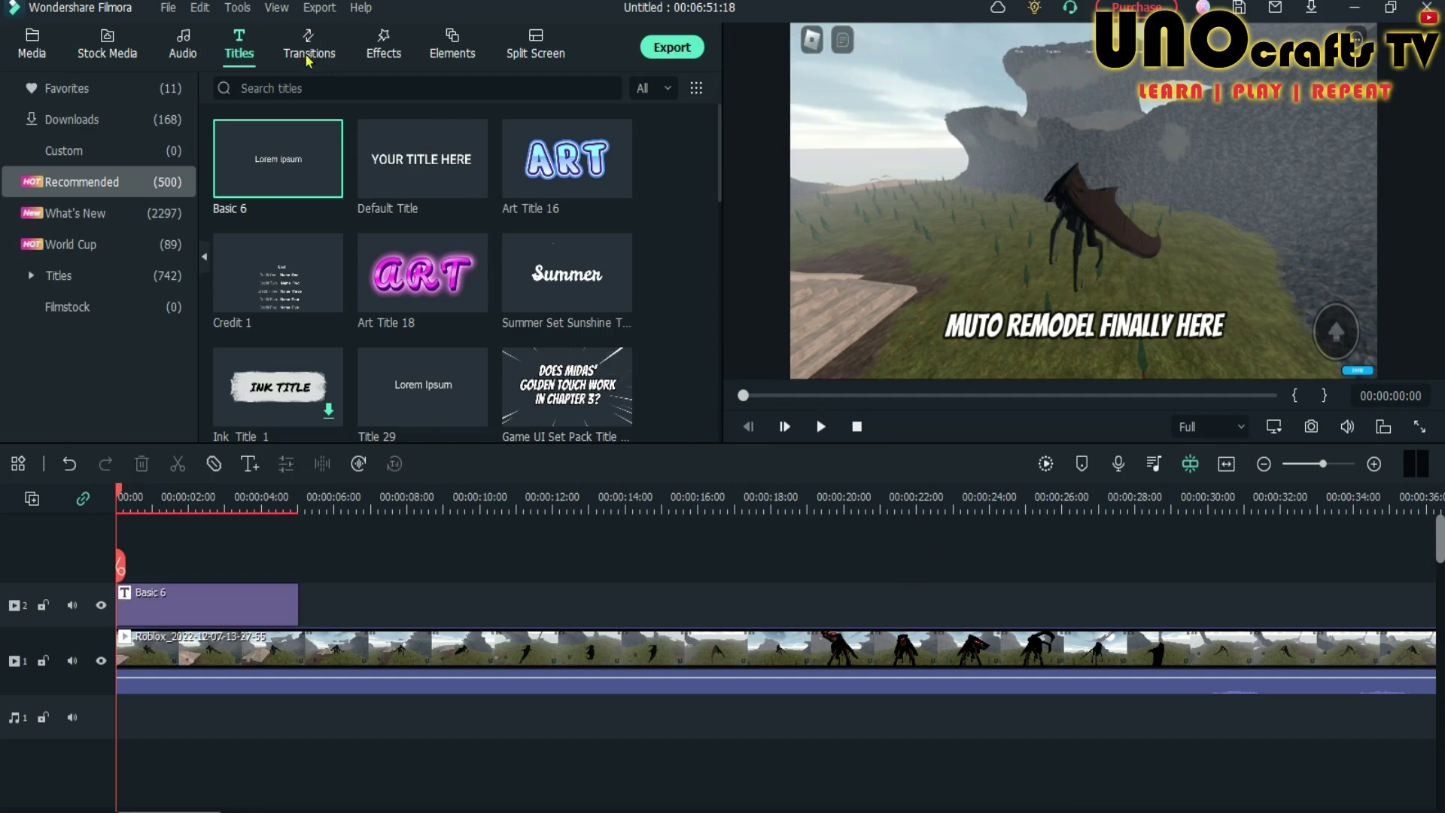
- Add the Simple Roll 7 transition to the start of the title clip on the timeline
click(308, 53)
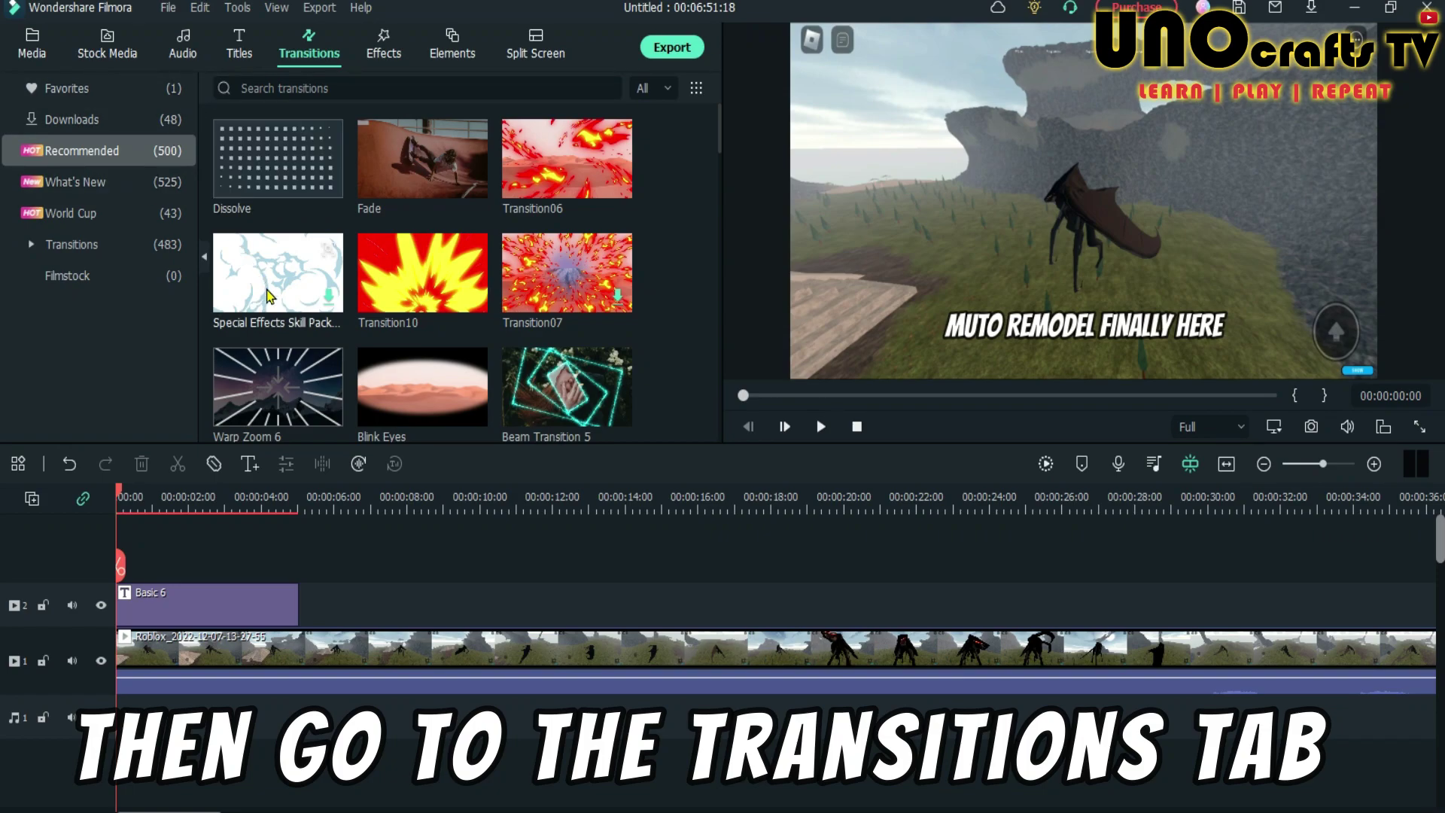
scroll(271, 301, down, 3)
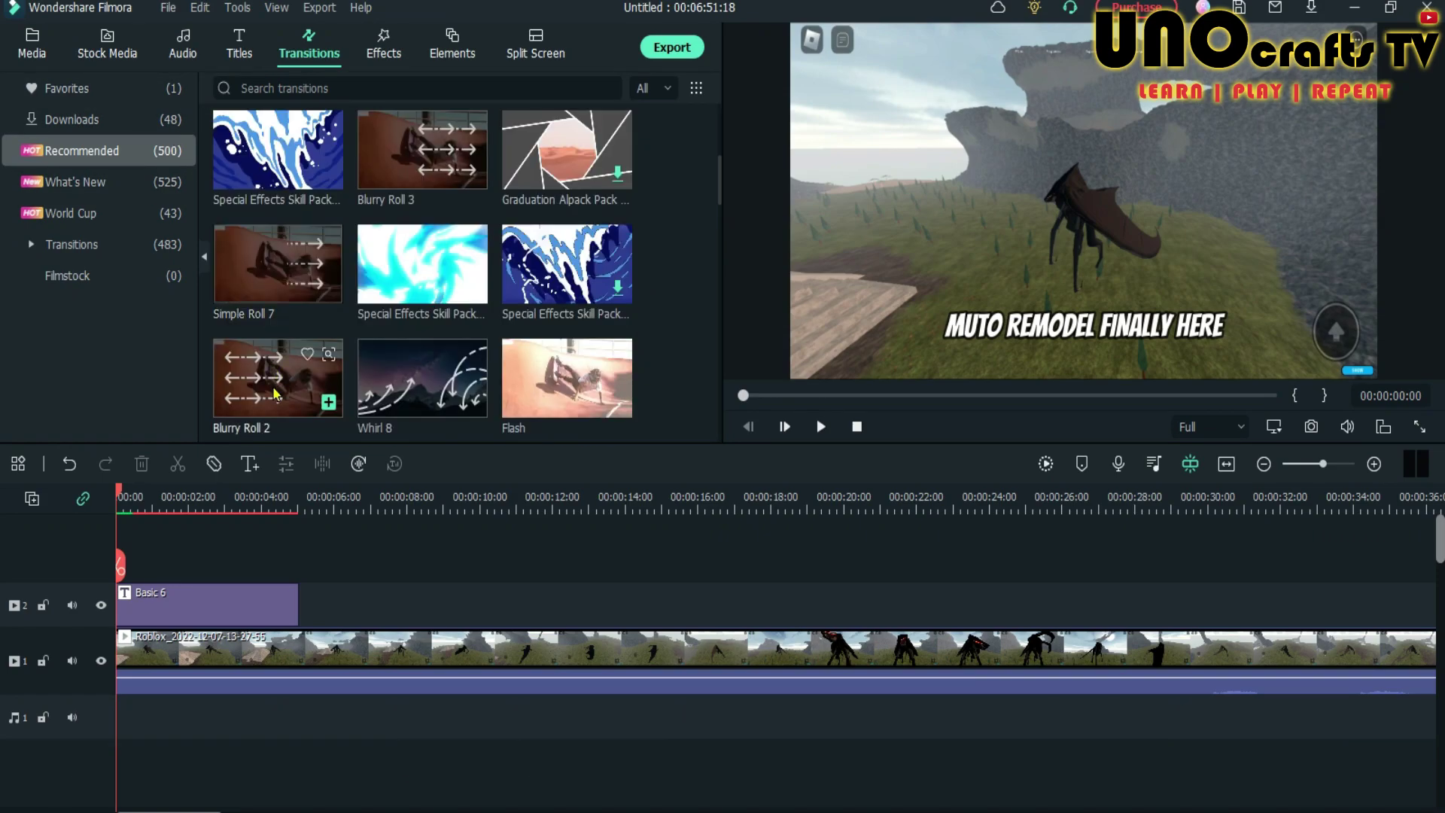
click(275, 393)
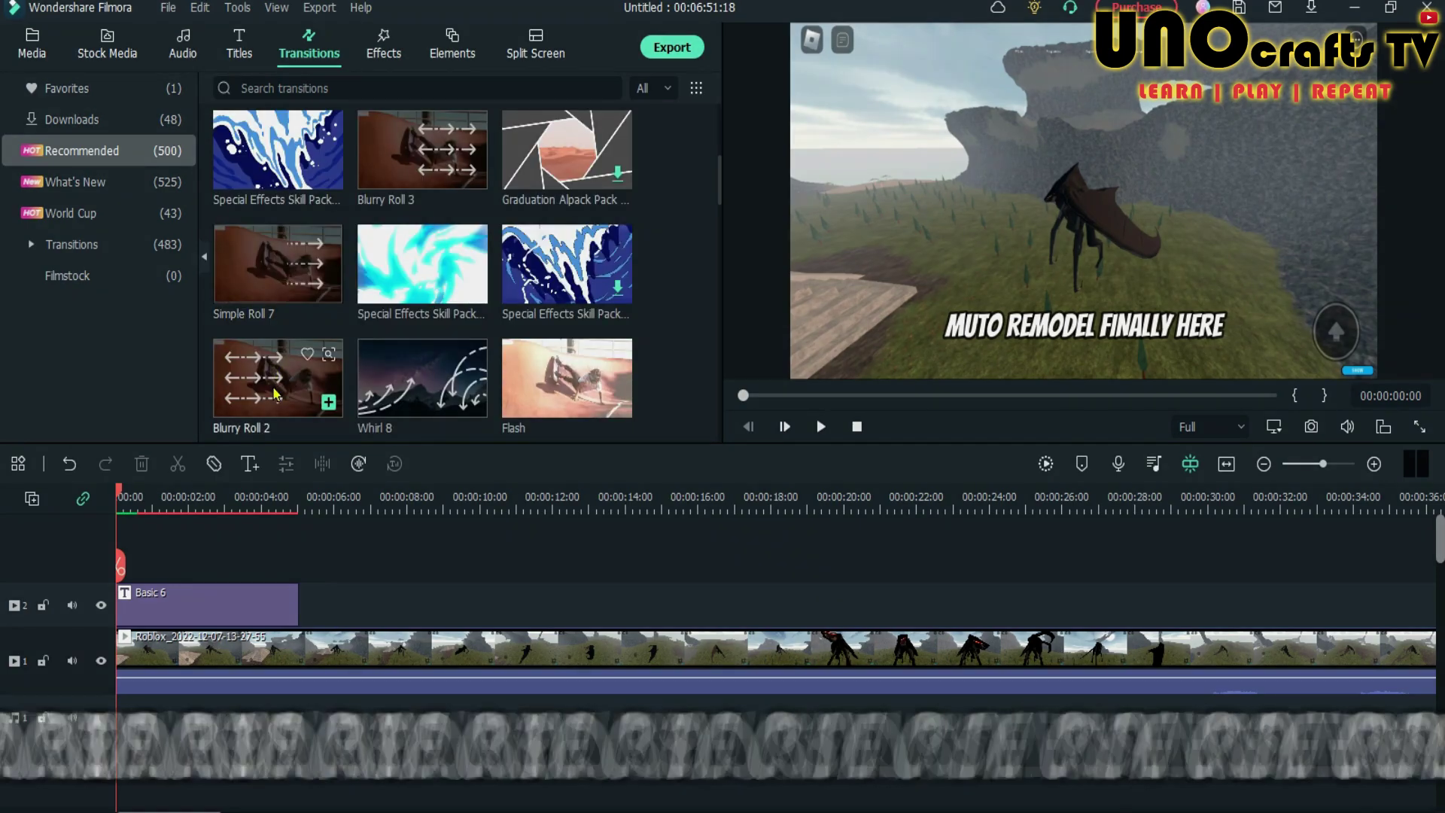
click(283, 290)
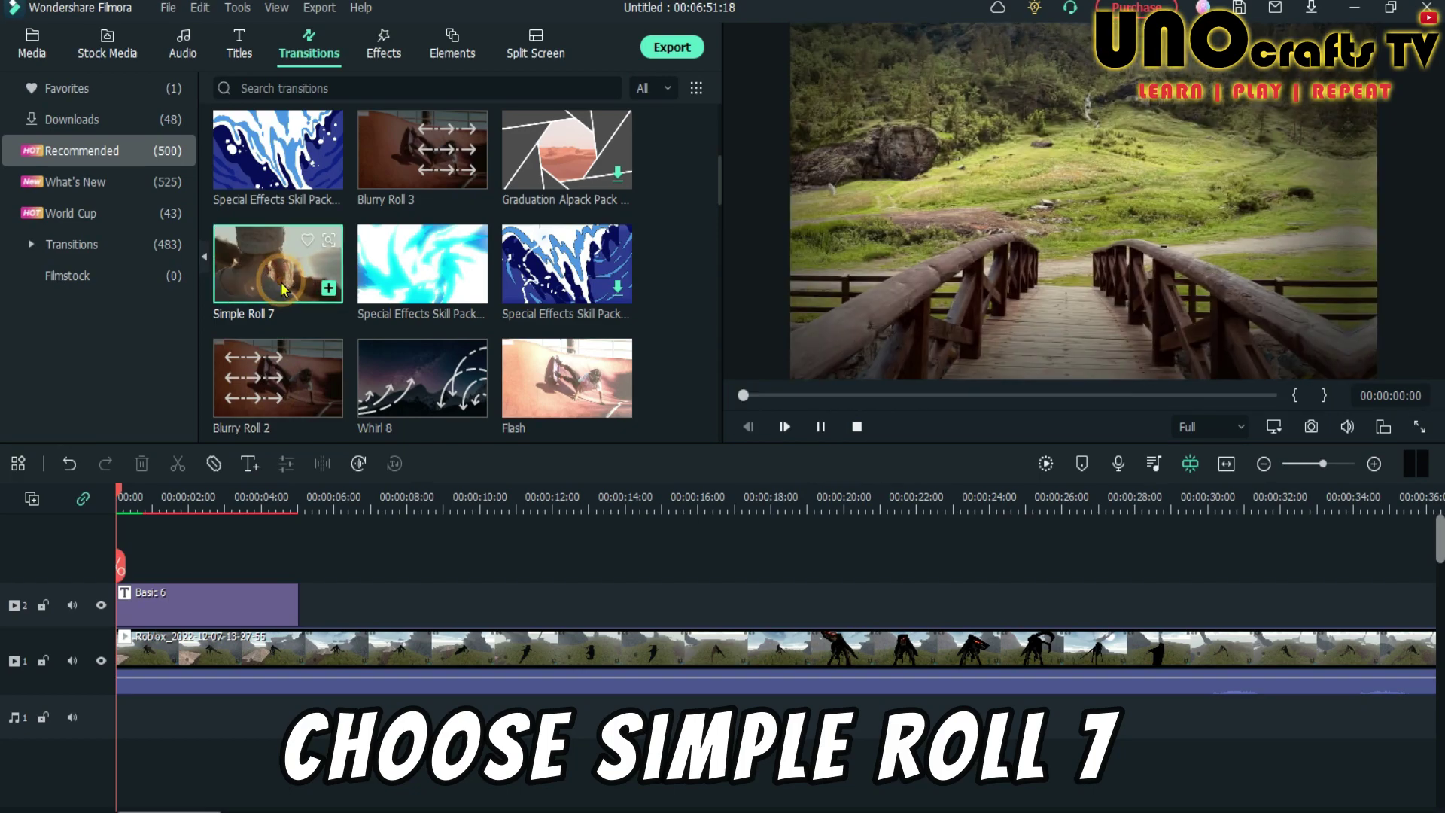
drag(284, 289, 158, 599)
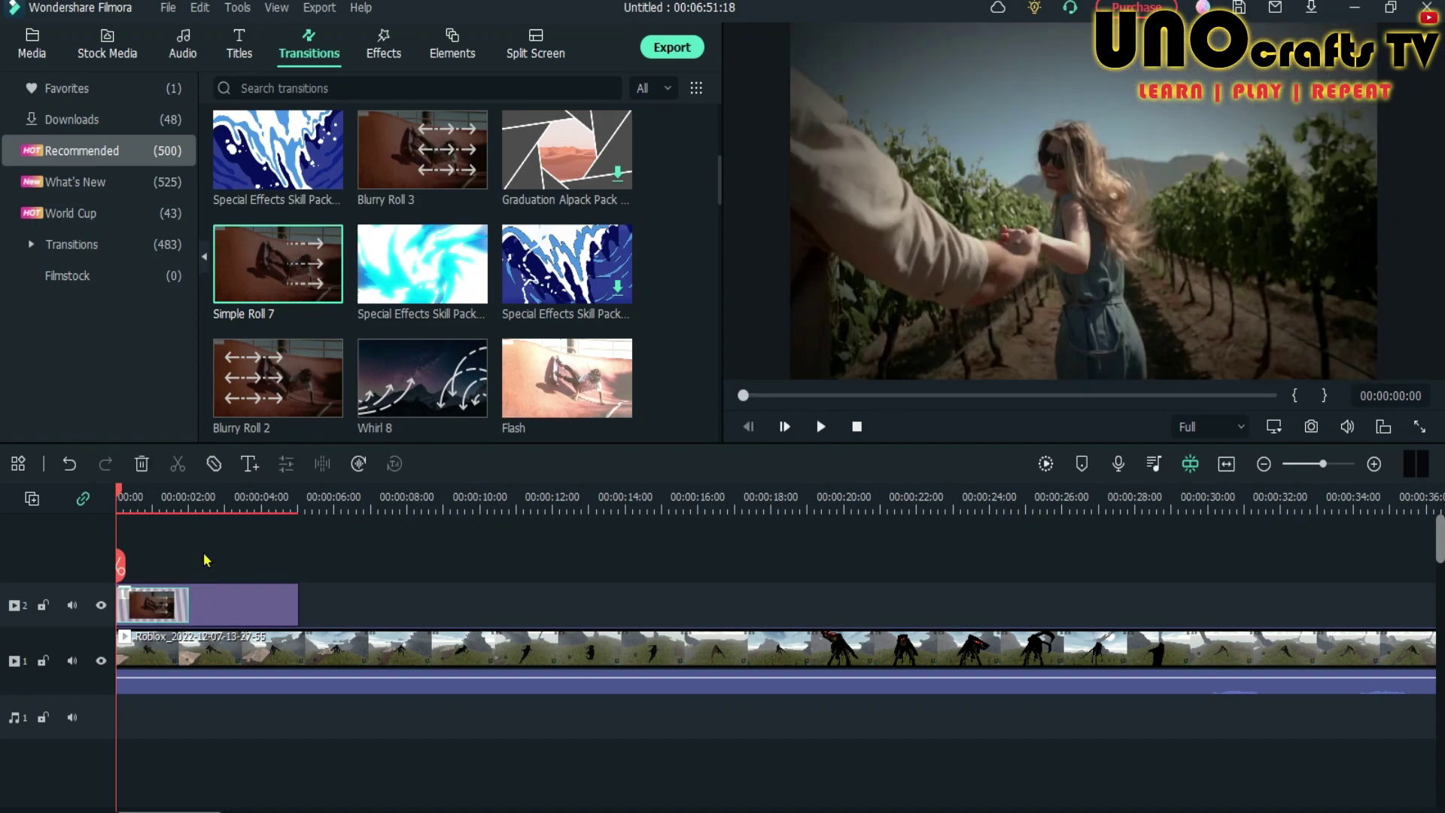
- Play back the opening of the video to preview the title's entrance transition
click(204, 560)
click(820, 426)
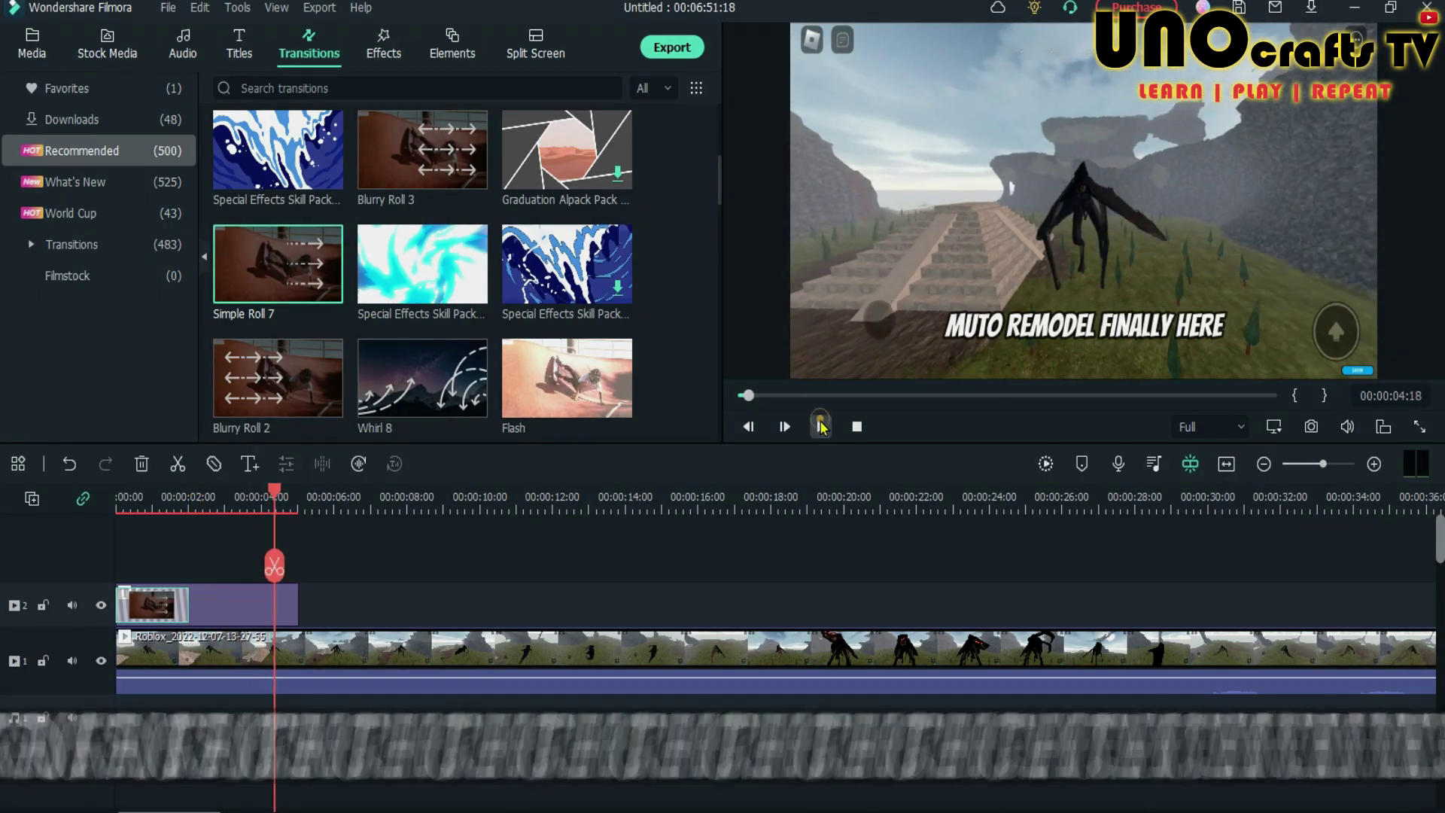
click(820, 426)
- Paste a copy of the title clip shortly after the original and remove the copy's Simple Roll 7 transition
click(230, 46)
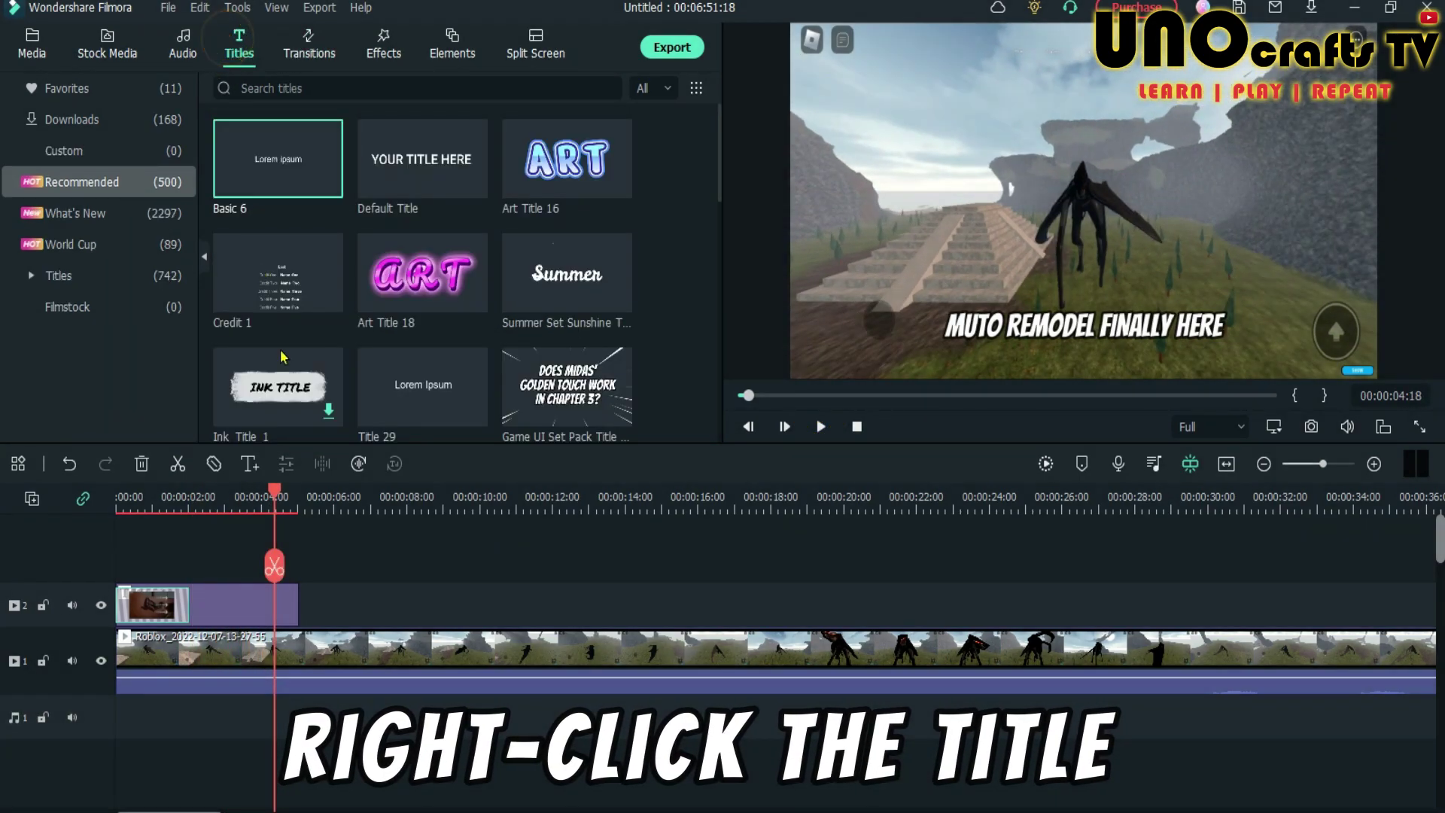
right_click(231, 608)
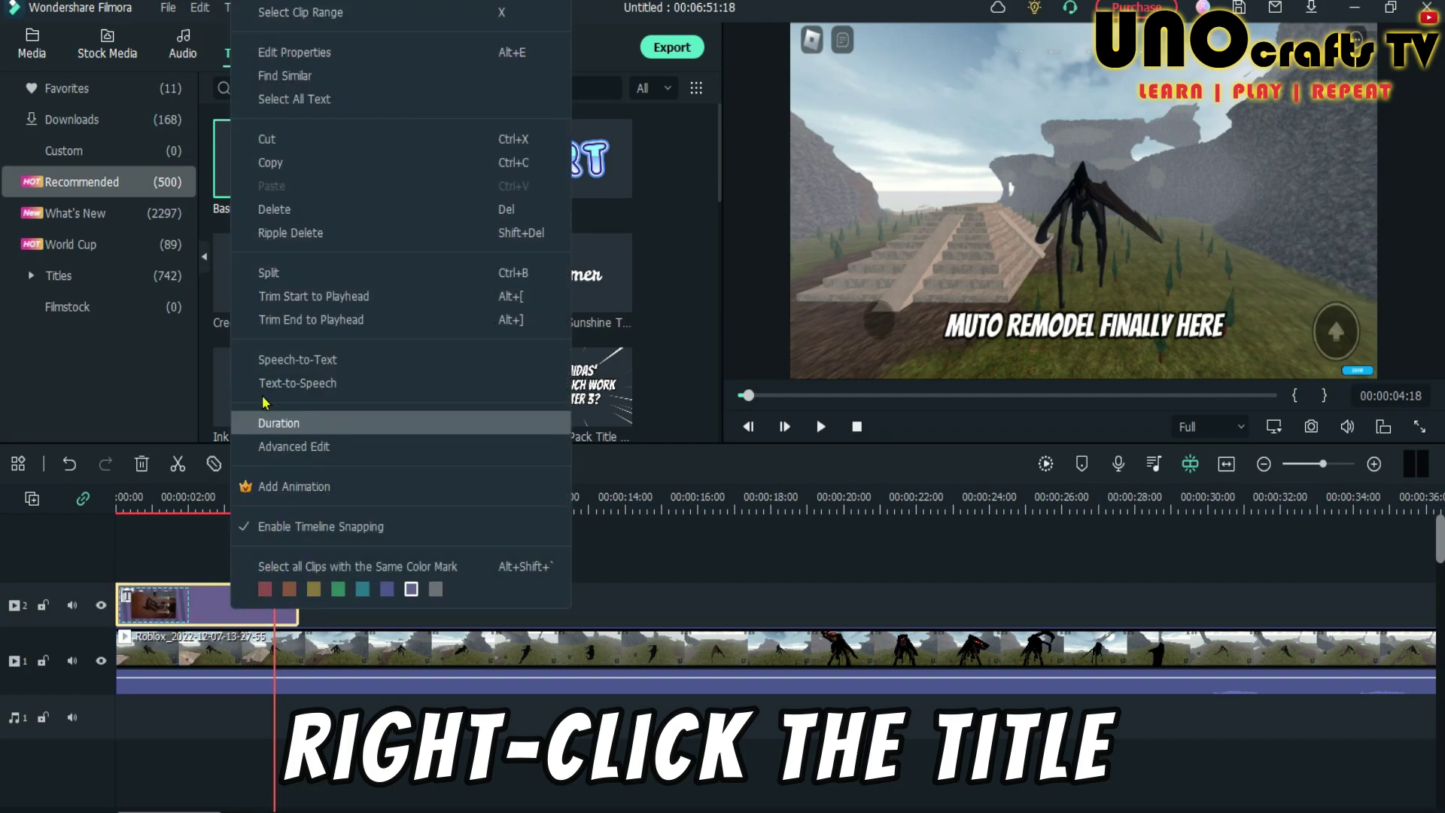
click(310, 163)
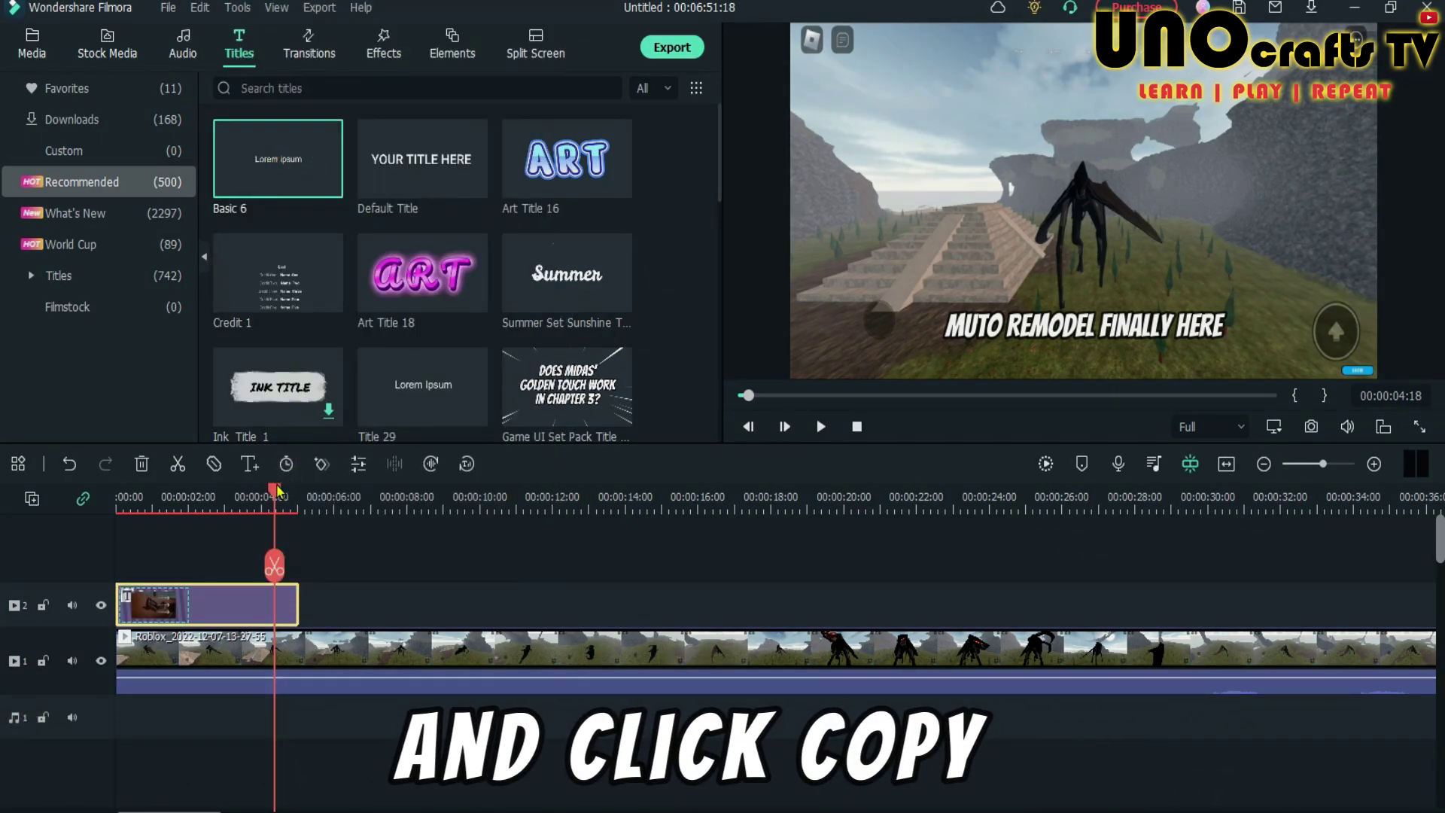
drag(277, 490, 313, 497)
key(ctrl+v)
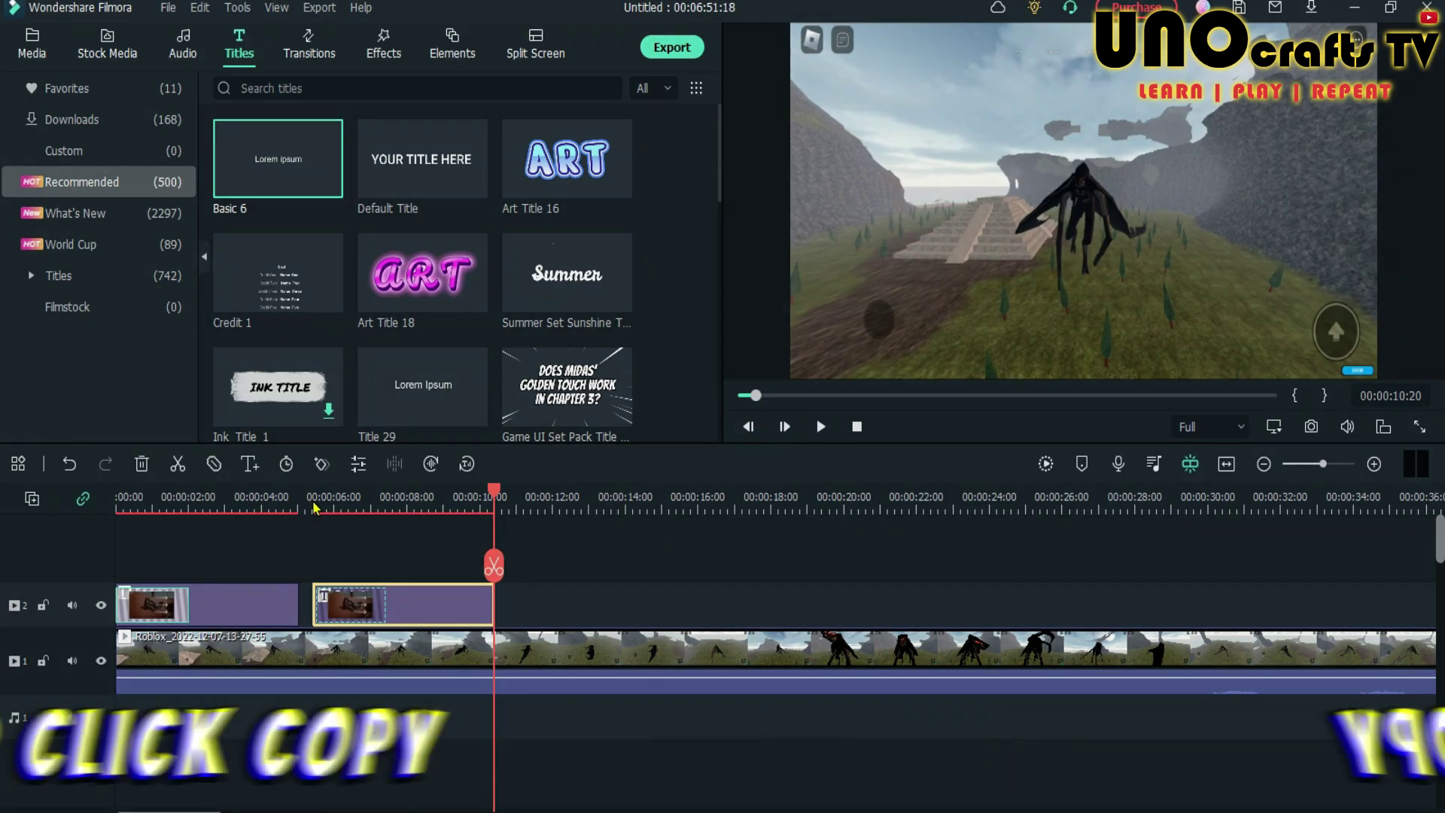
click(348, 603)
click(143, 465)
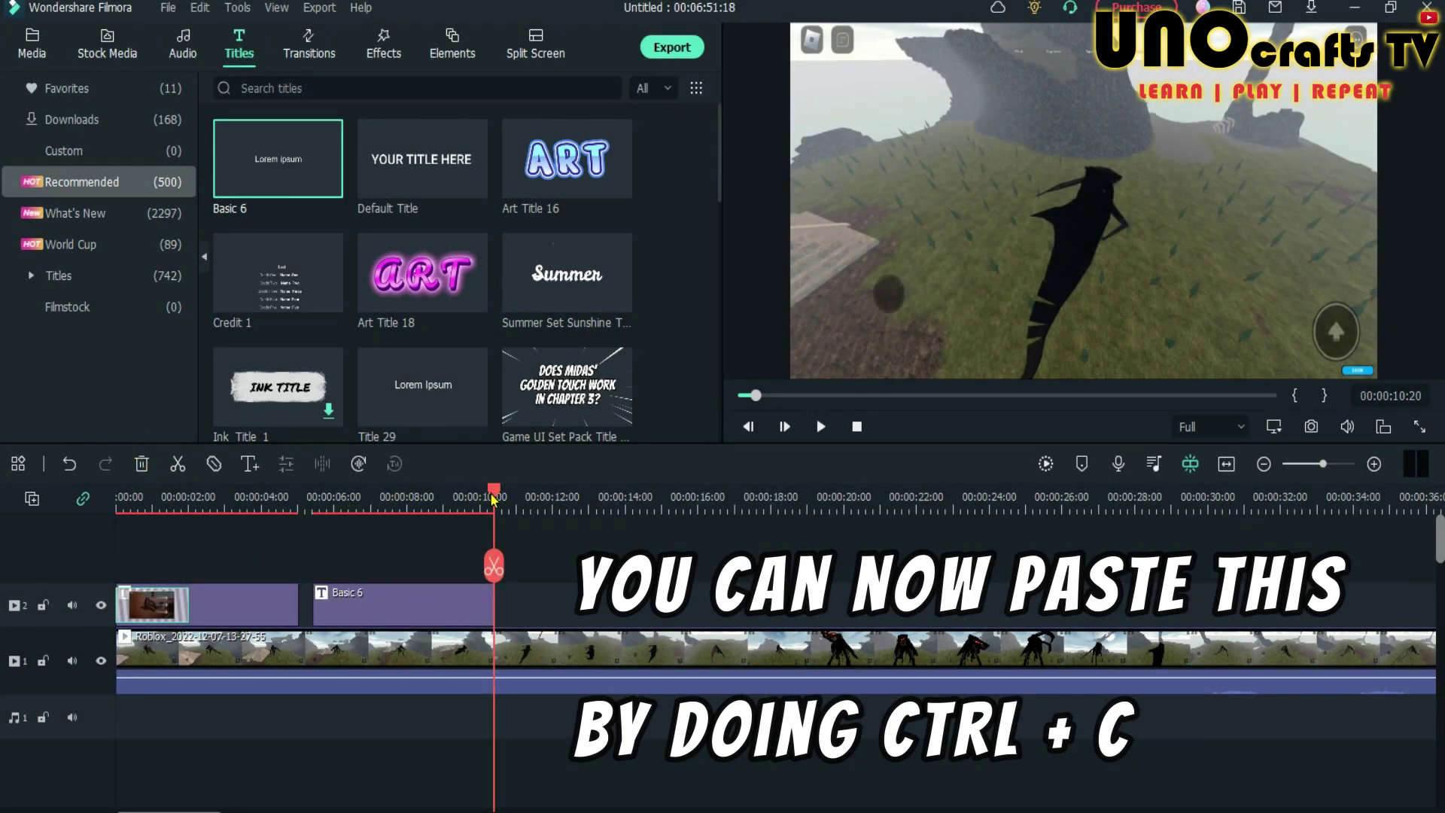
- Change the copied title's text to "I have been wating for so long!" and move its clip directly against the first title
drag(493, 497, 435, 493)
double_click(1036, 313)
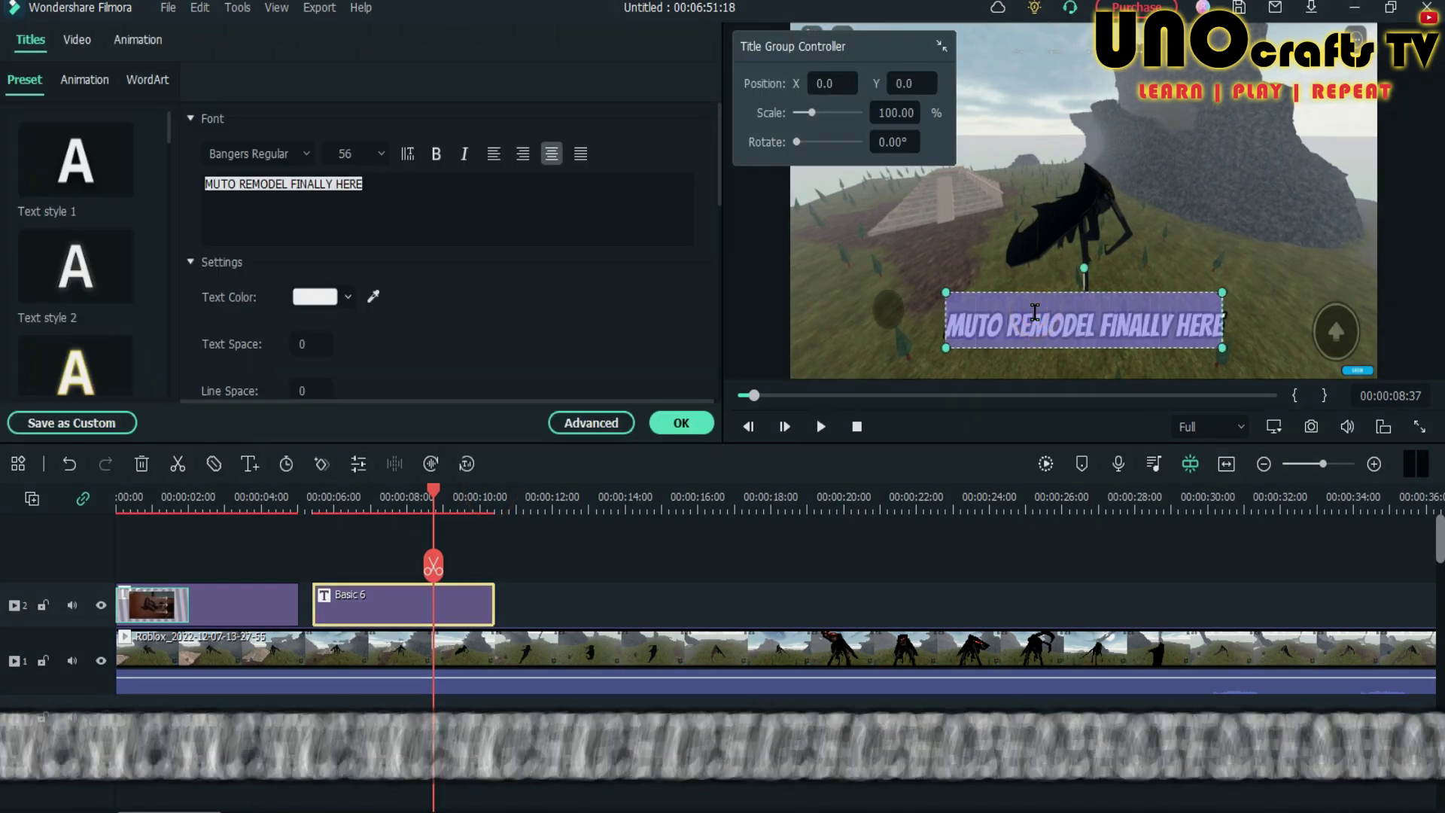
text(I have been wati)
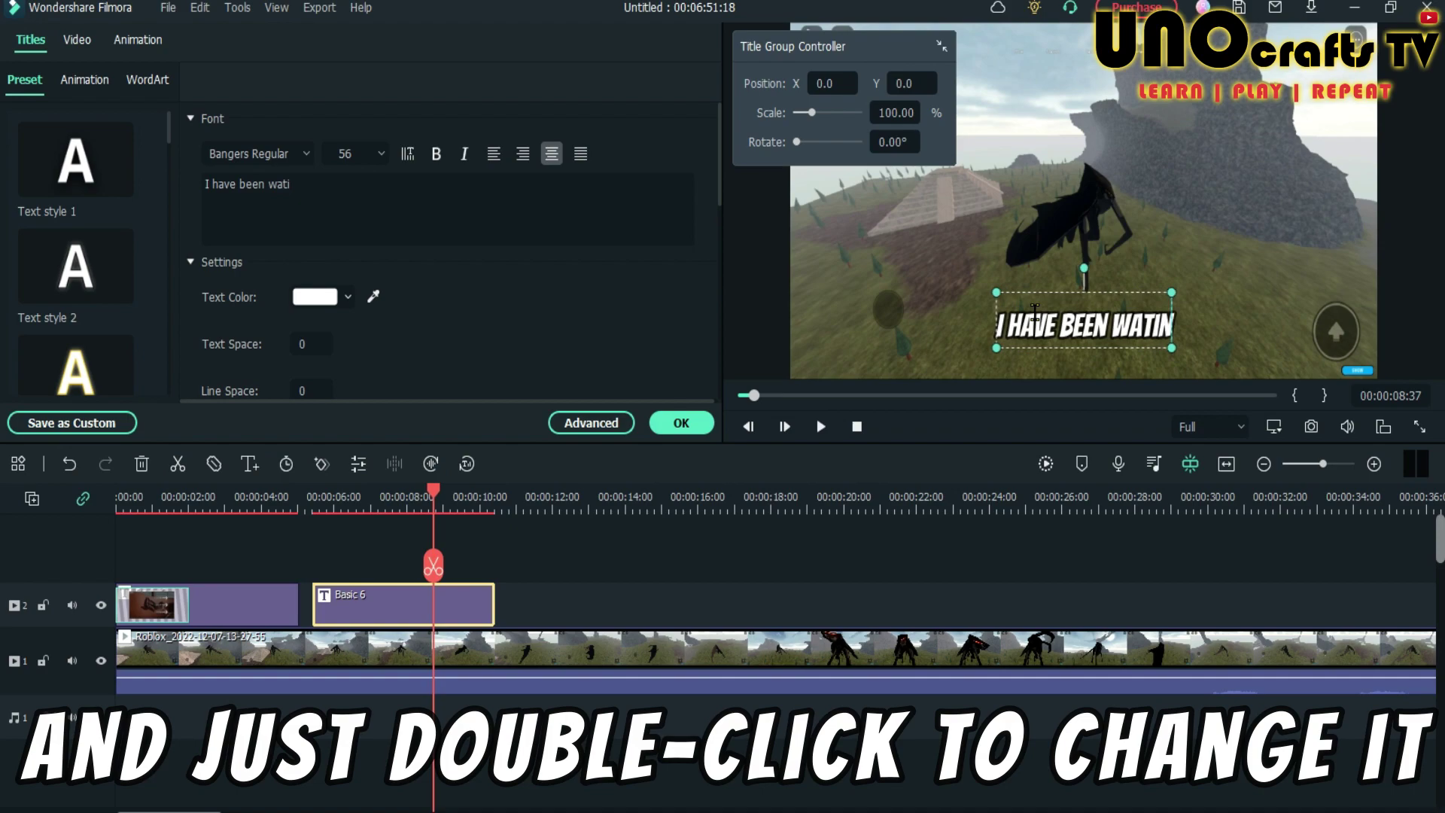
text(ng for so long!)
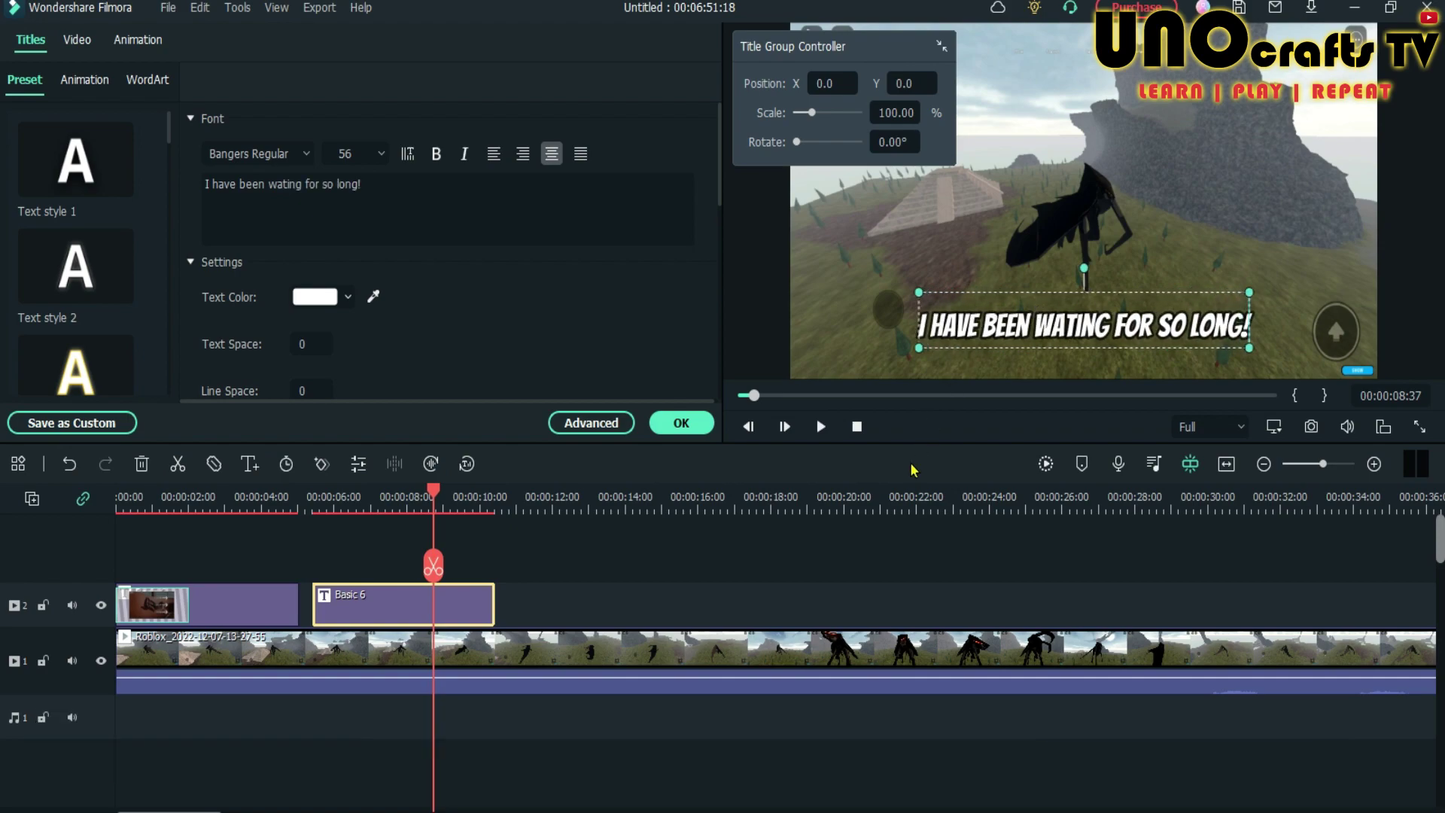
click(864, 529)
drag(468, 601, 789, 548)
click(1024, 570)
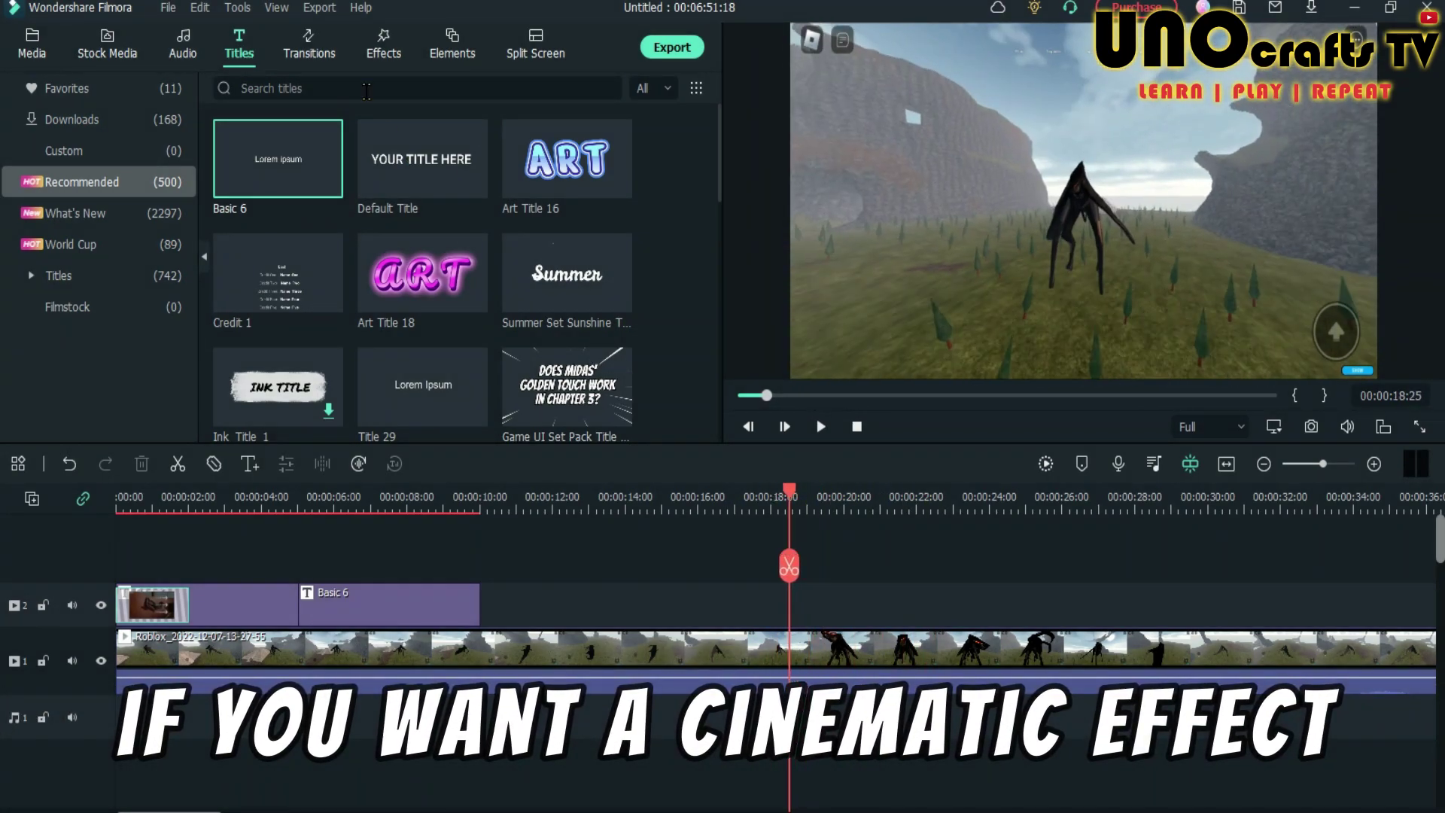
- Search the effects for "cinema" and place Cinema 21:9 above the Roblox clip at 00:00:18:25
click(383, 49)
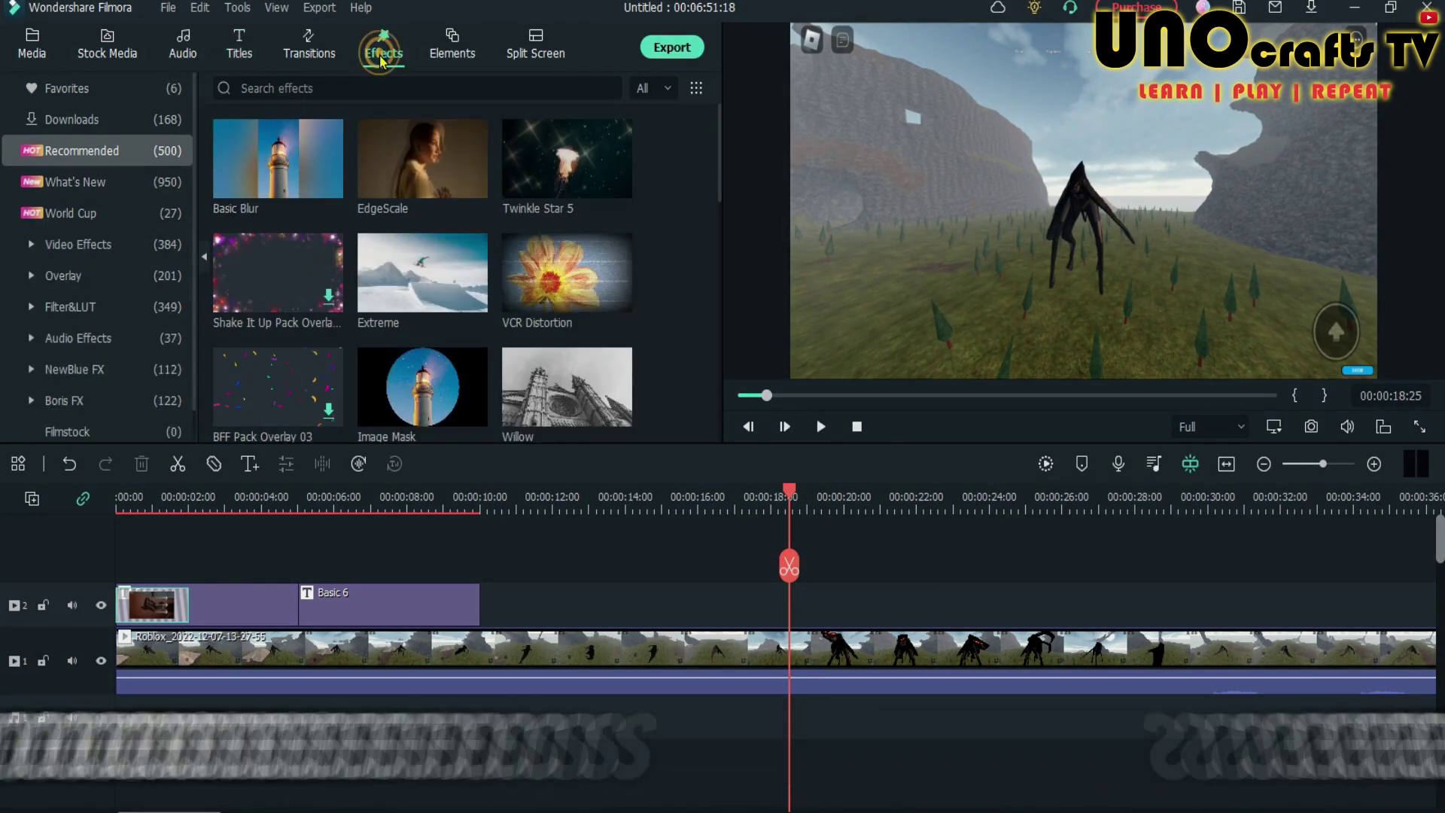
click(177, 90)
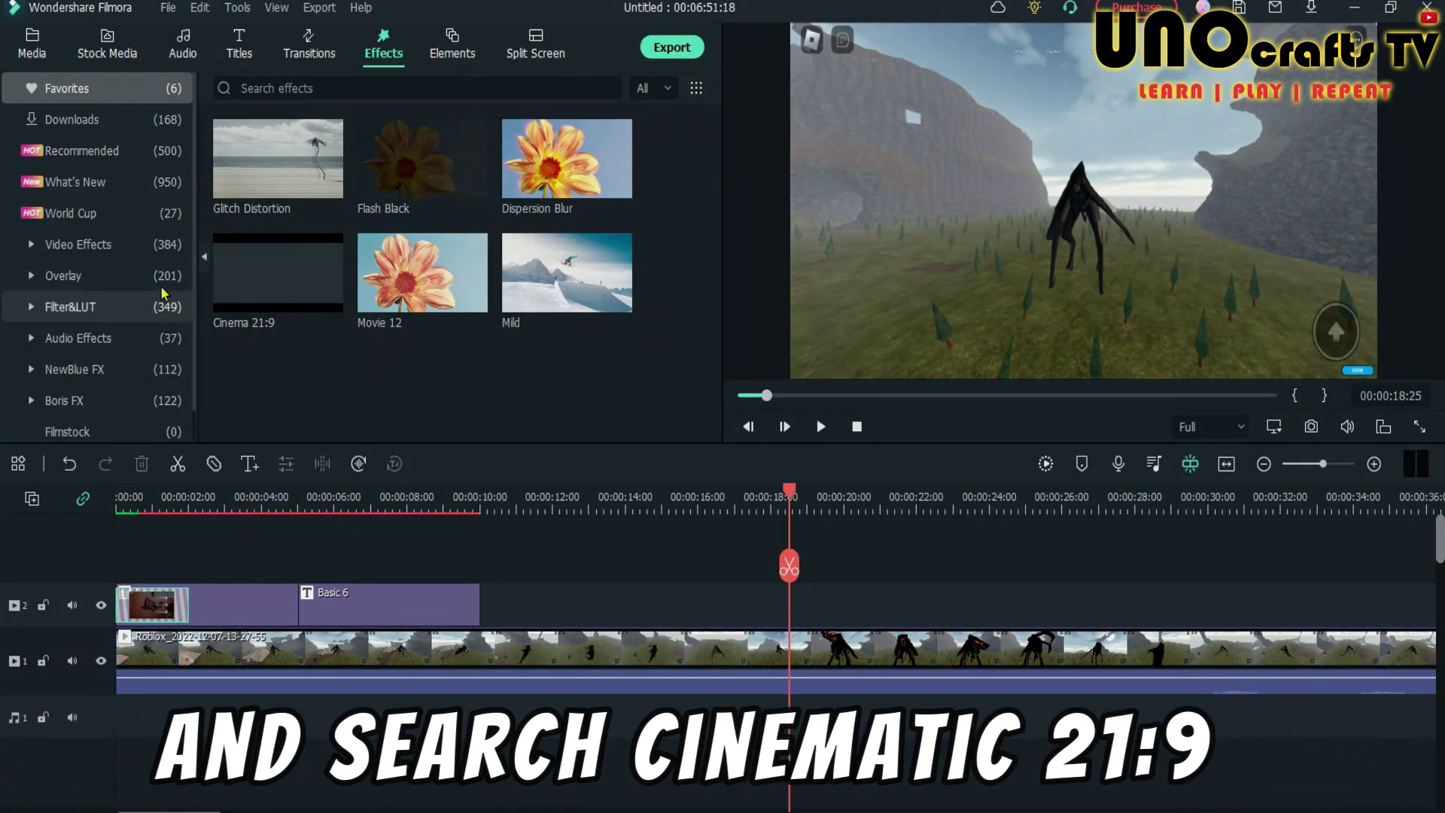
click(143, 159)
click(286, 91)
text(cinema)
key(Return)
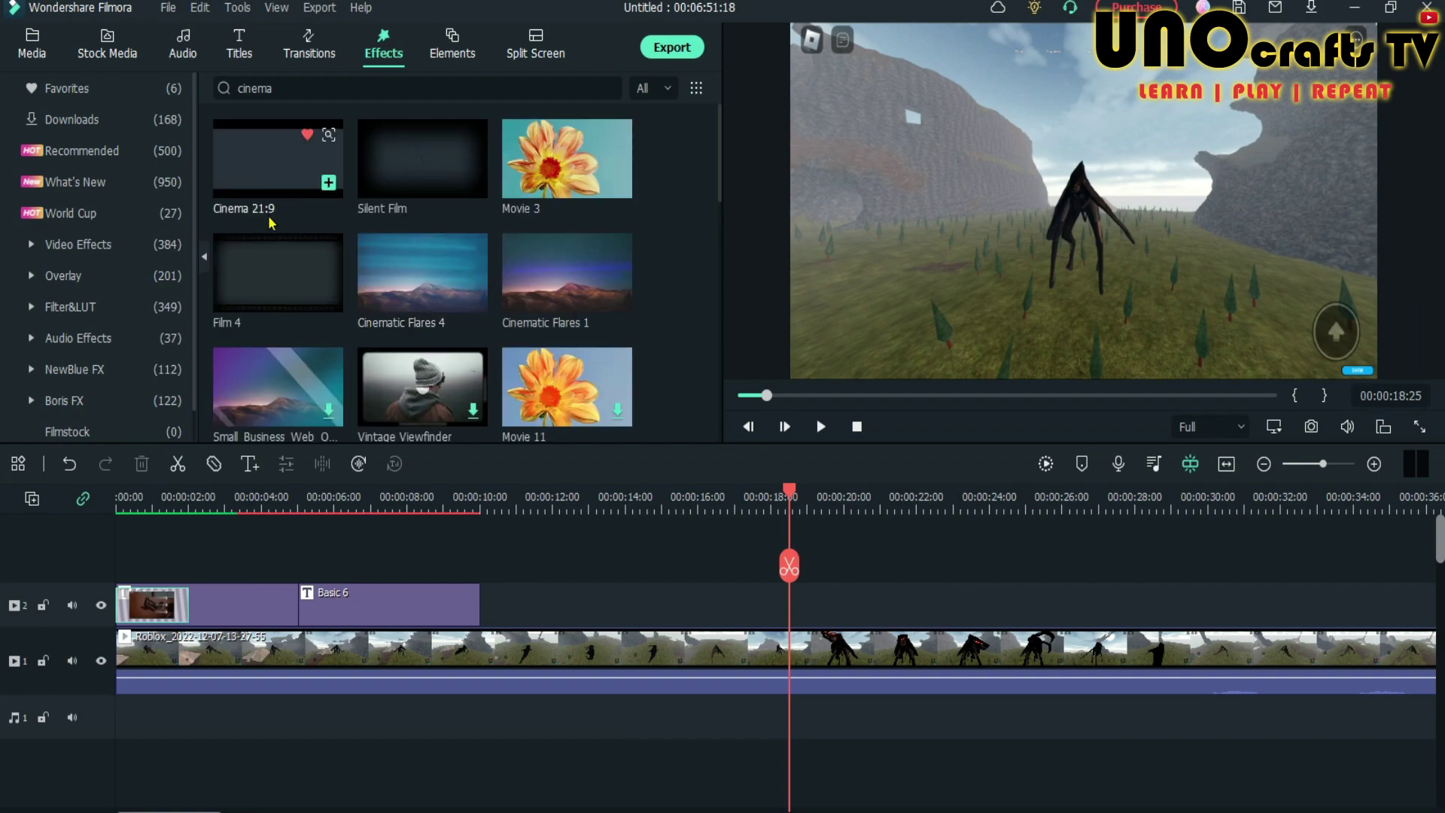
drag(268, 224, 791, 602)
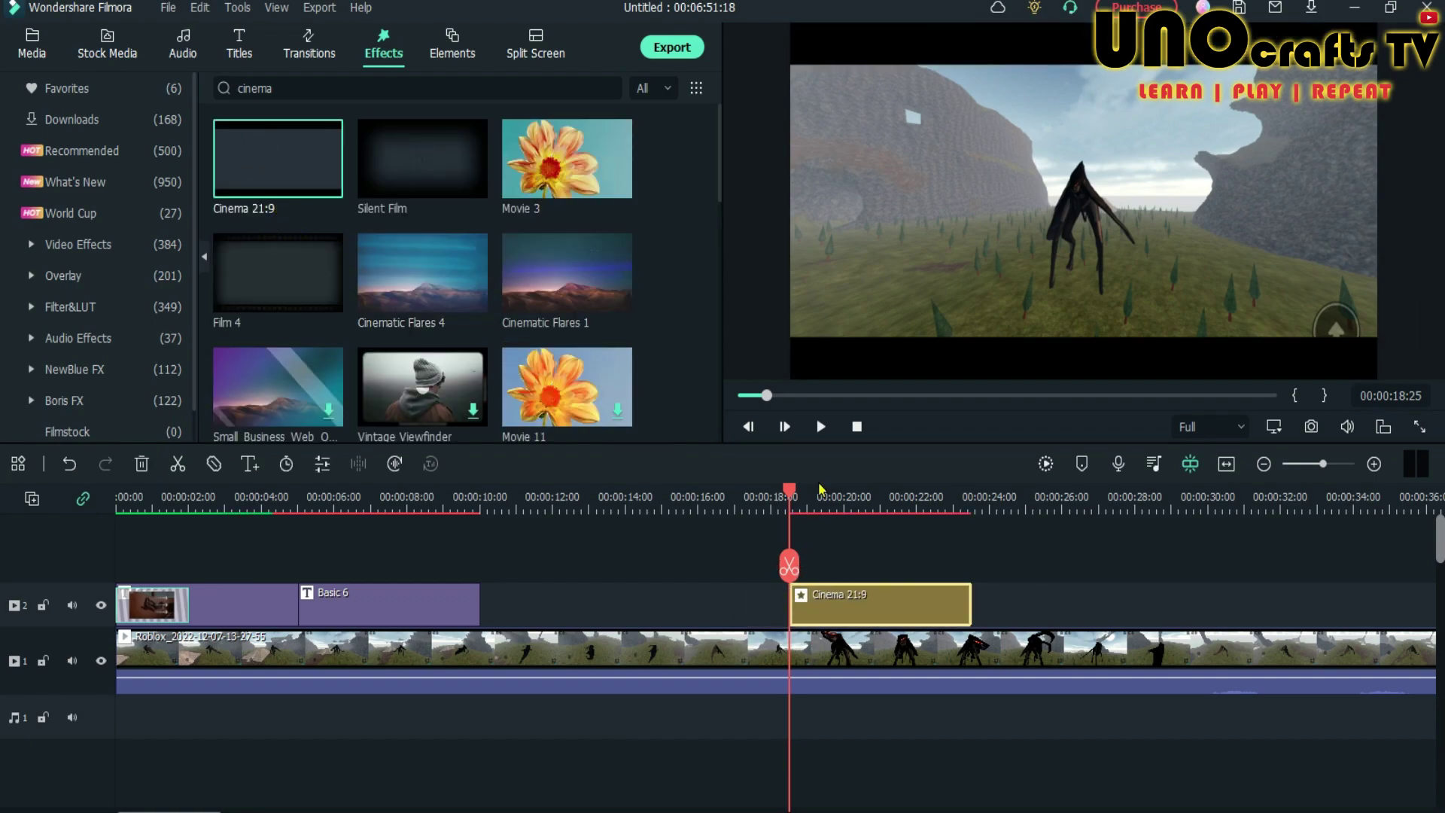
- Preview the Cinema 21:9 effect and extend its end to just past 30 seconds on the timeline
click(820, 427)
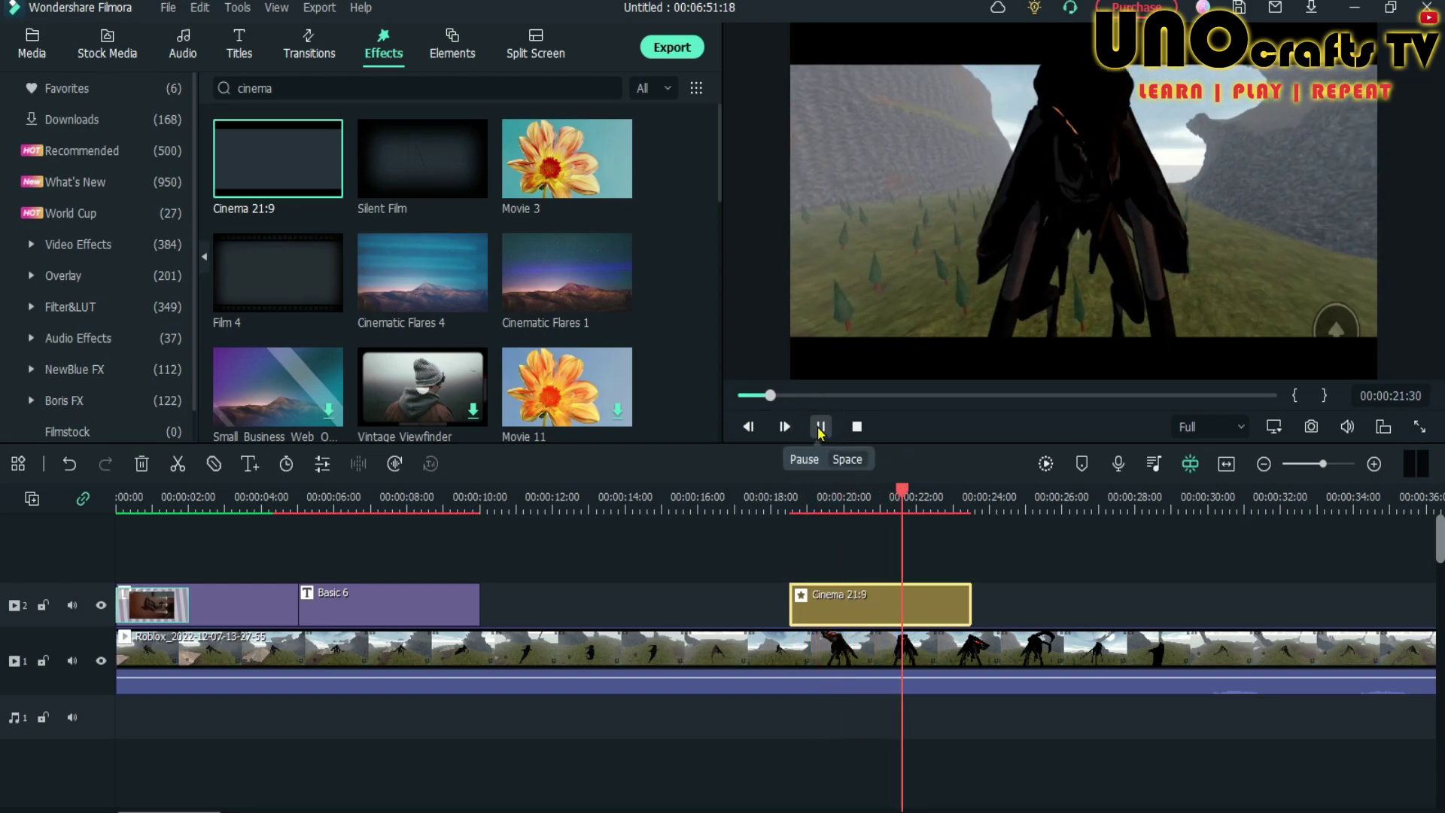
click(821, 426)
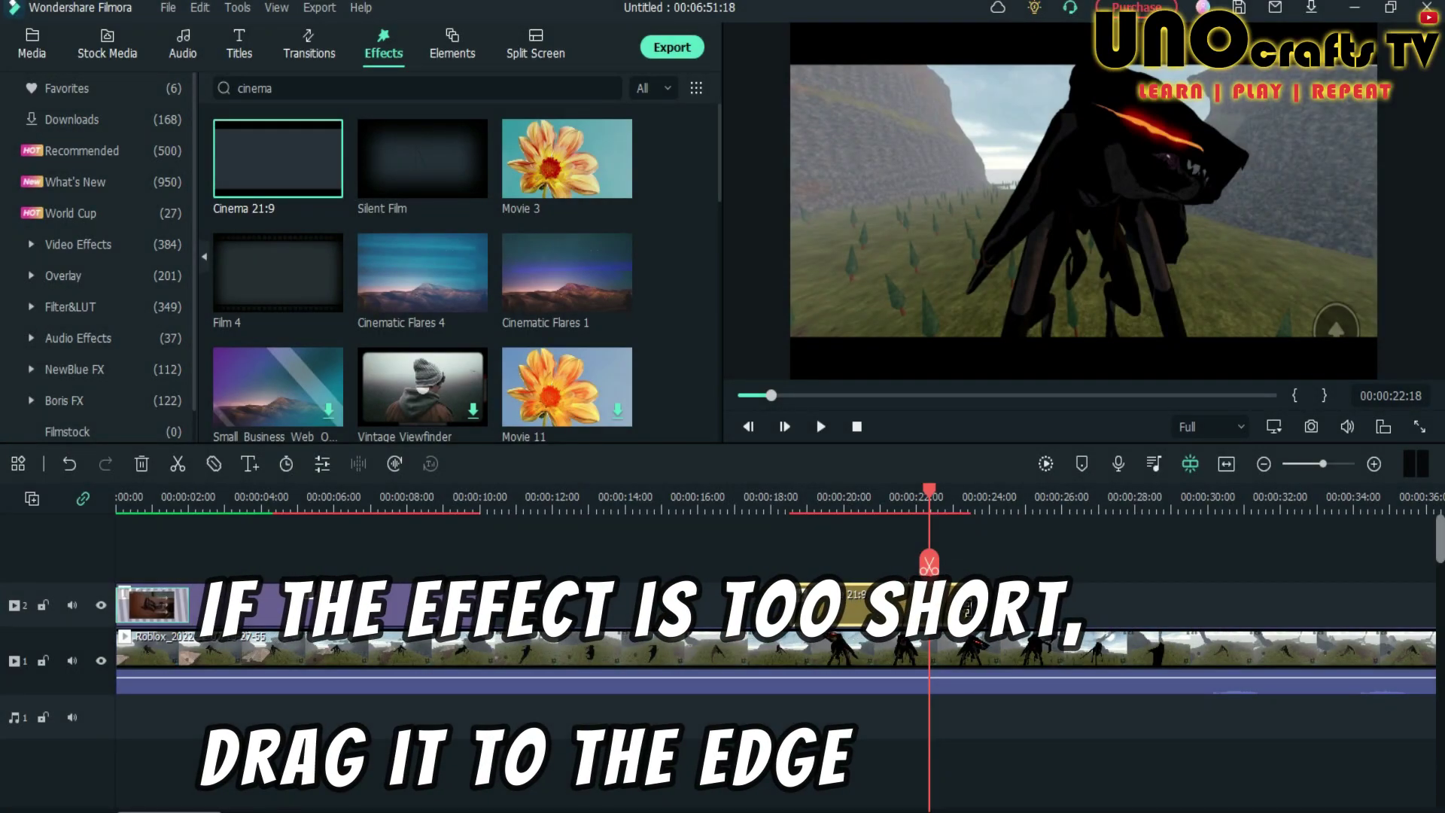
drag(969, 609, 1055, 610)
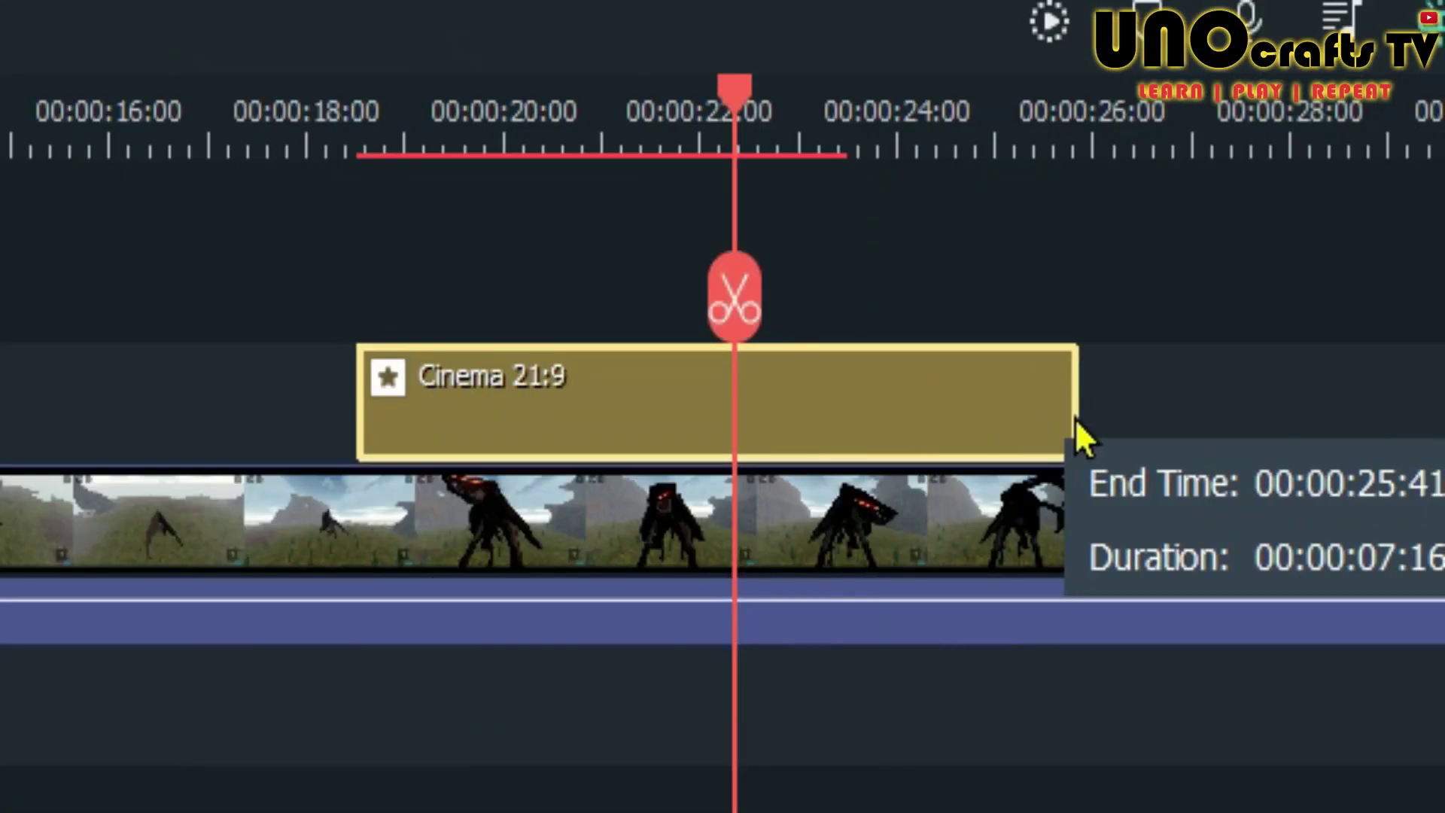
drag(1075, 420, 1444, 433)
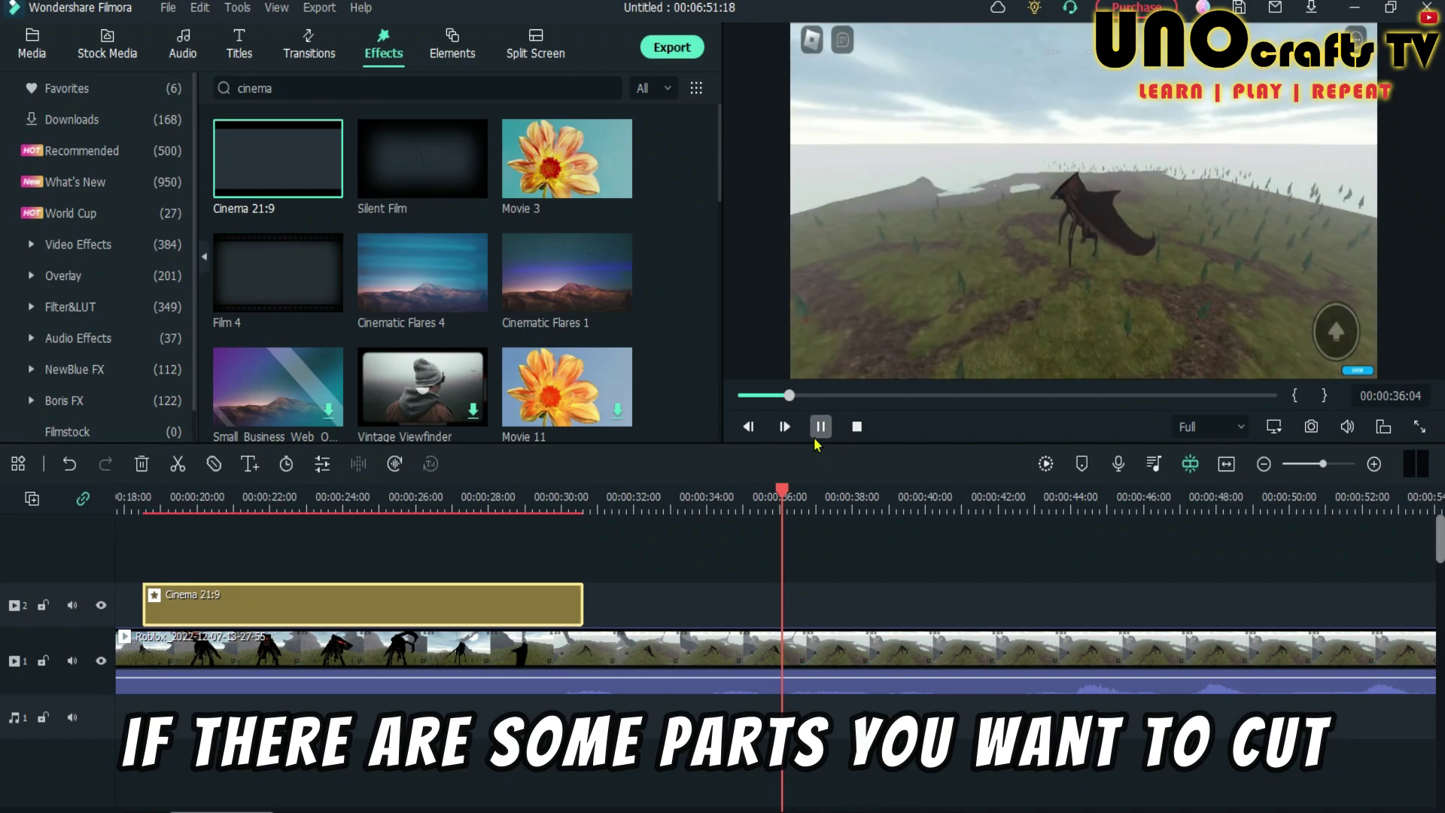
- Split the Roblox clip at 00:00:31:31 and 00:00:39:40 and delete the section between the cuts
drag(853, 497, 620, 497)
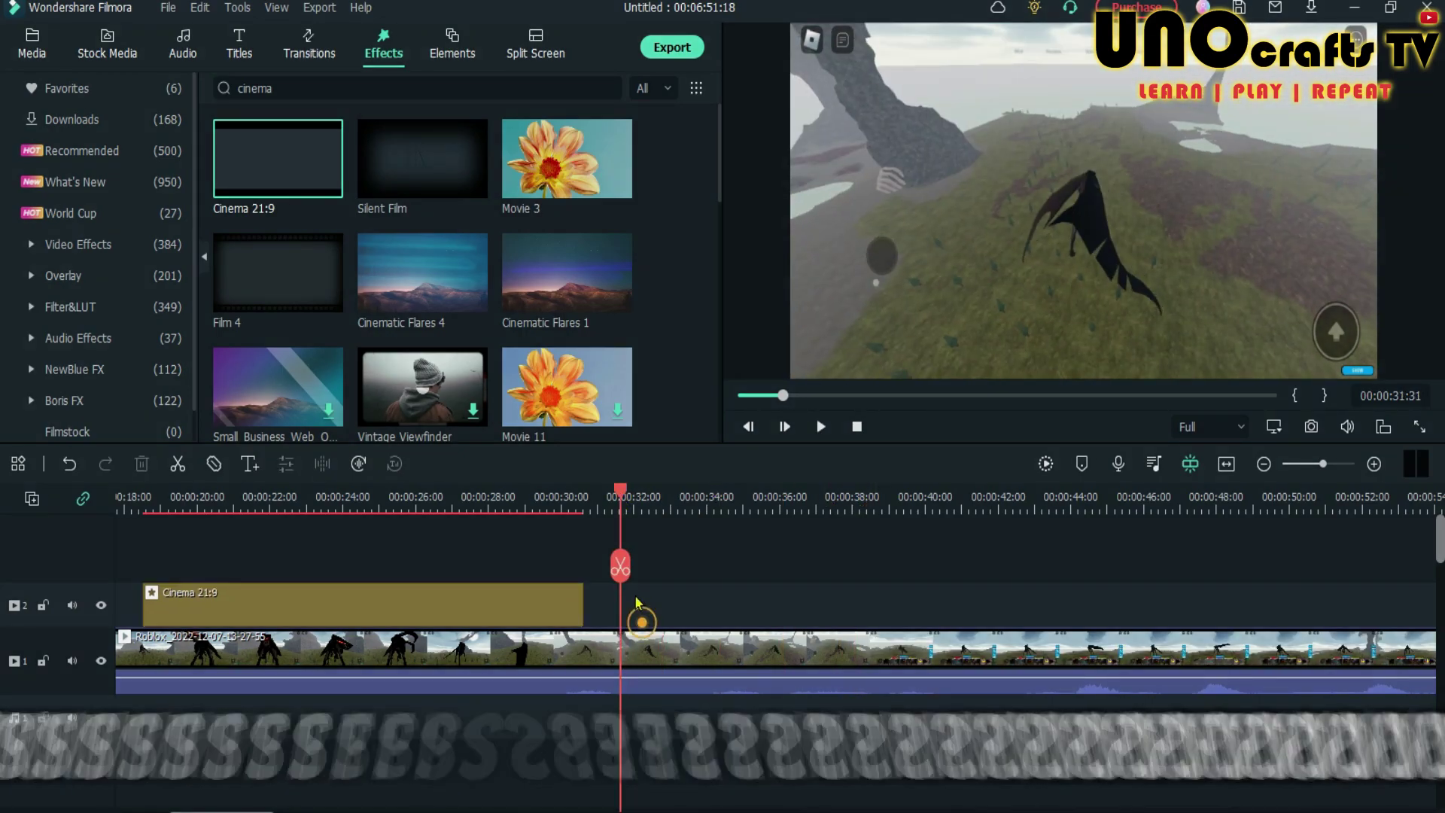
click(620, 566)
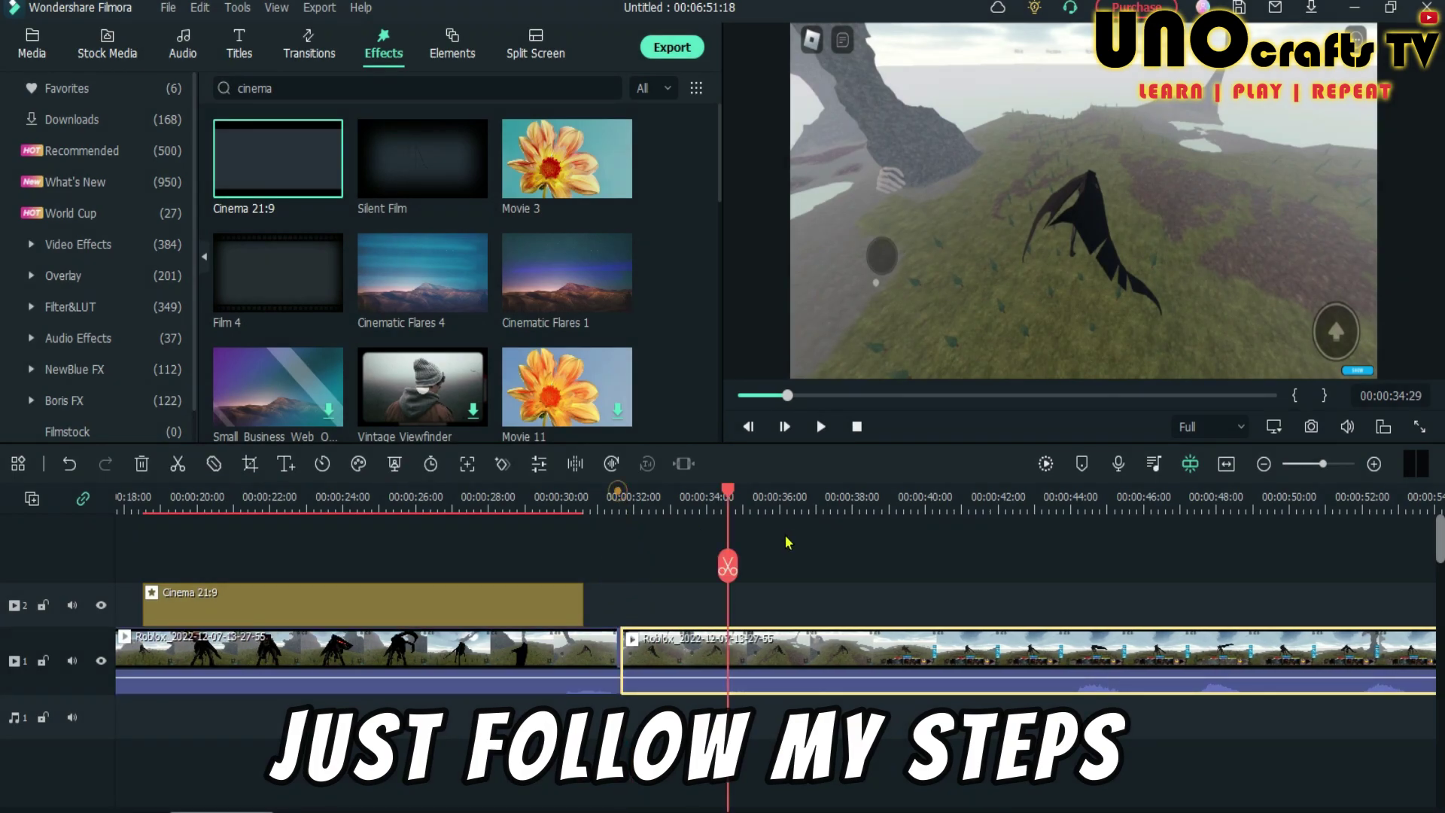
click(979, 551)
drag(963, 557, 916, 566)
click(917, 566)
click(874, 641)
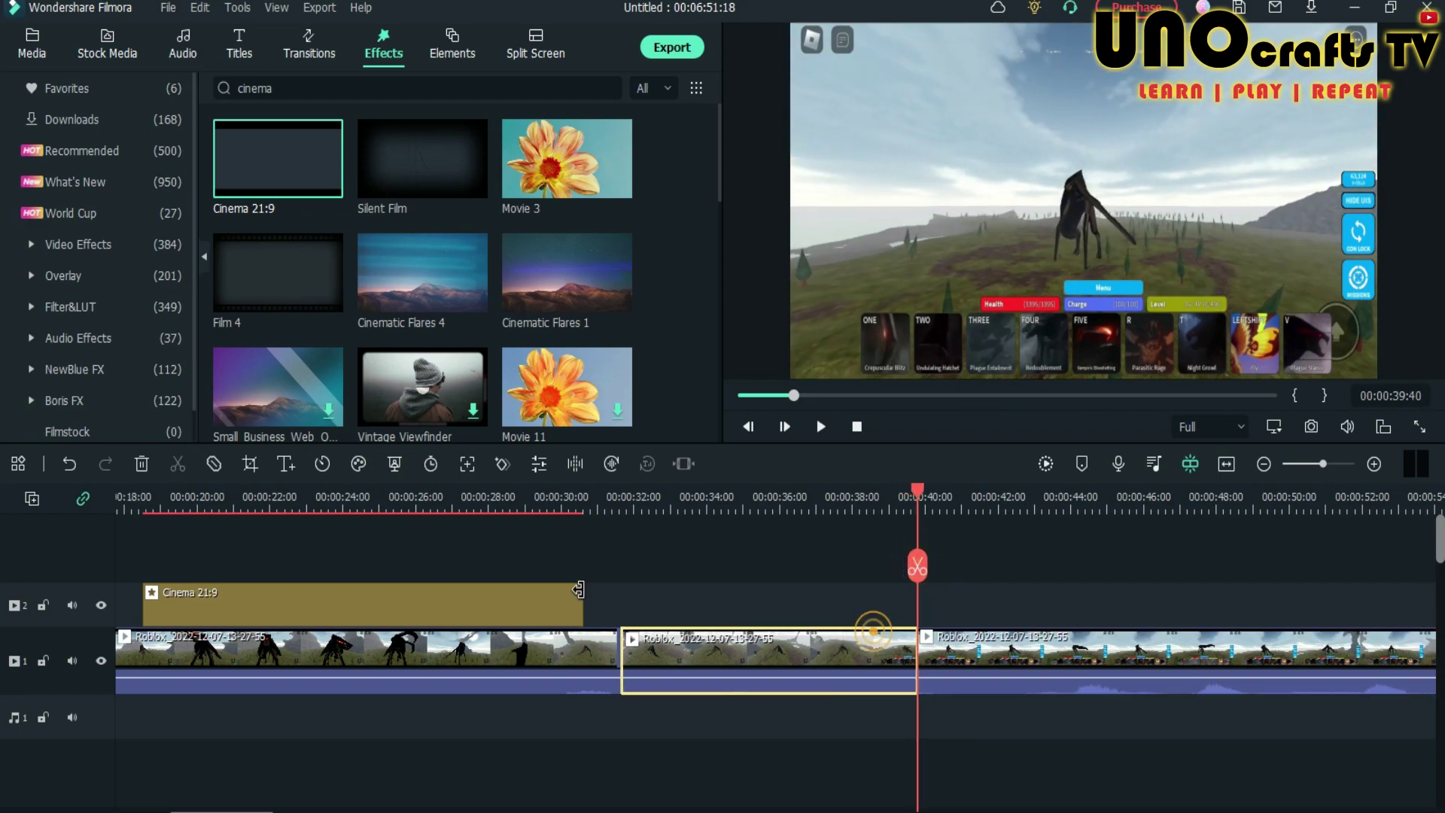
click(141, 464)
- Add the downloaded Transition10 at the cut between the two Roblox clips
click(305, 41)
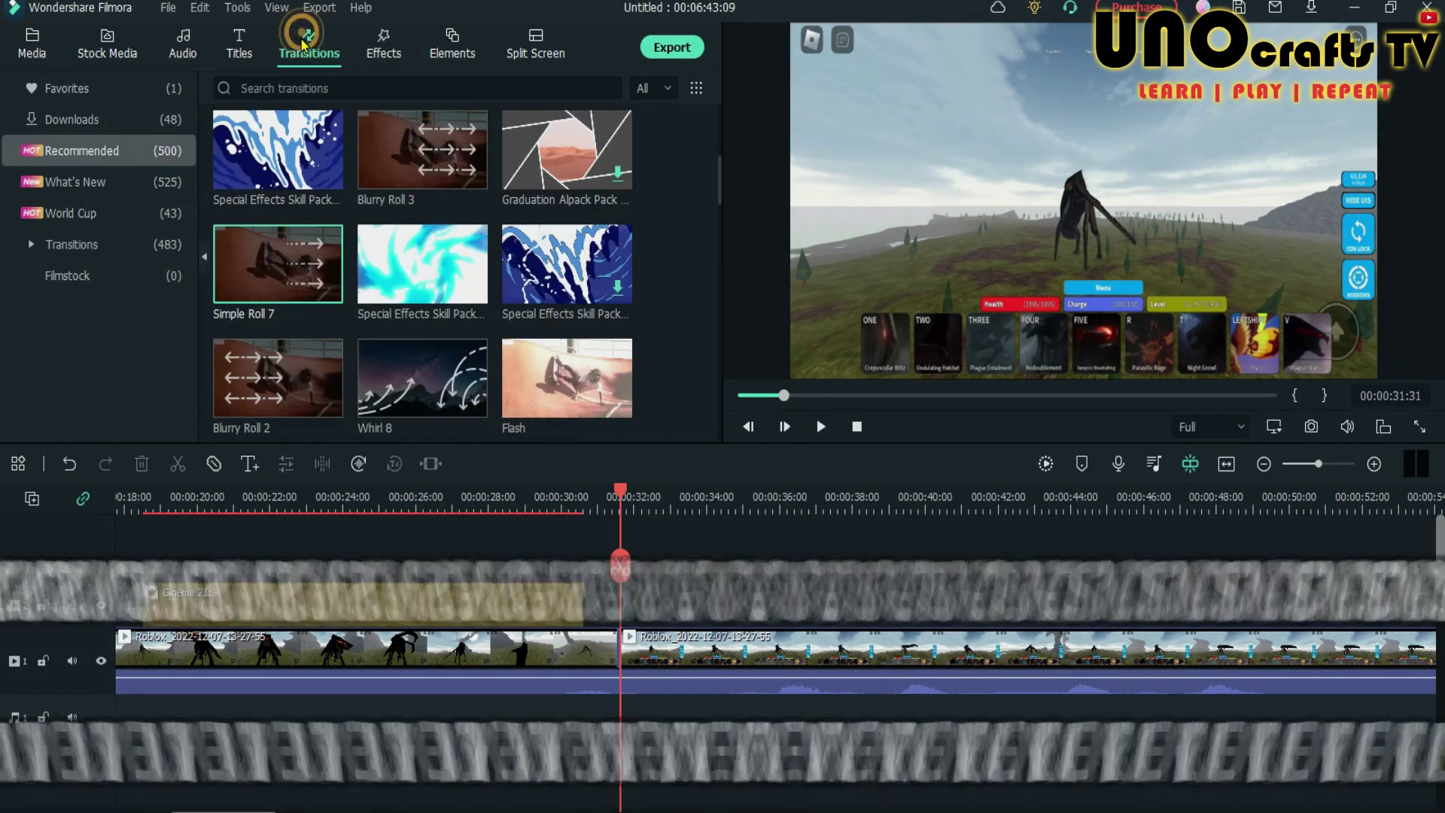
click(161, 108)
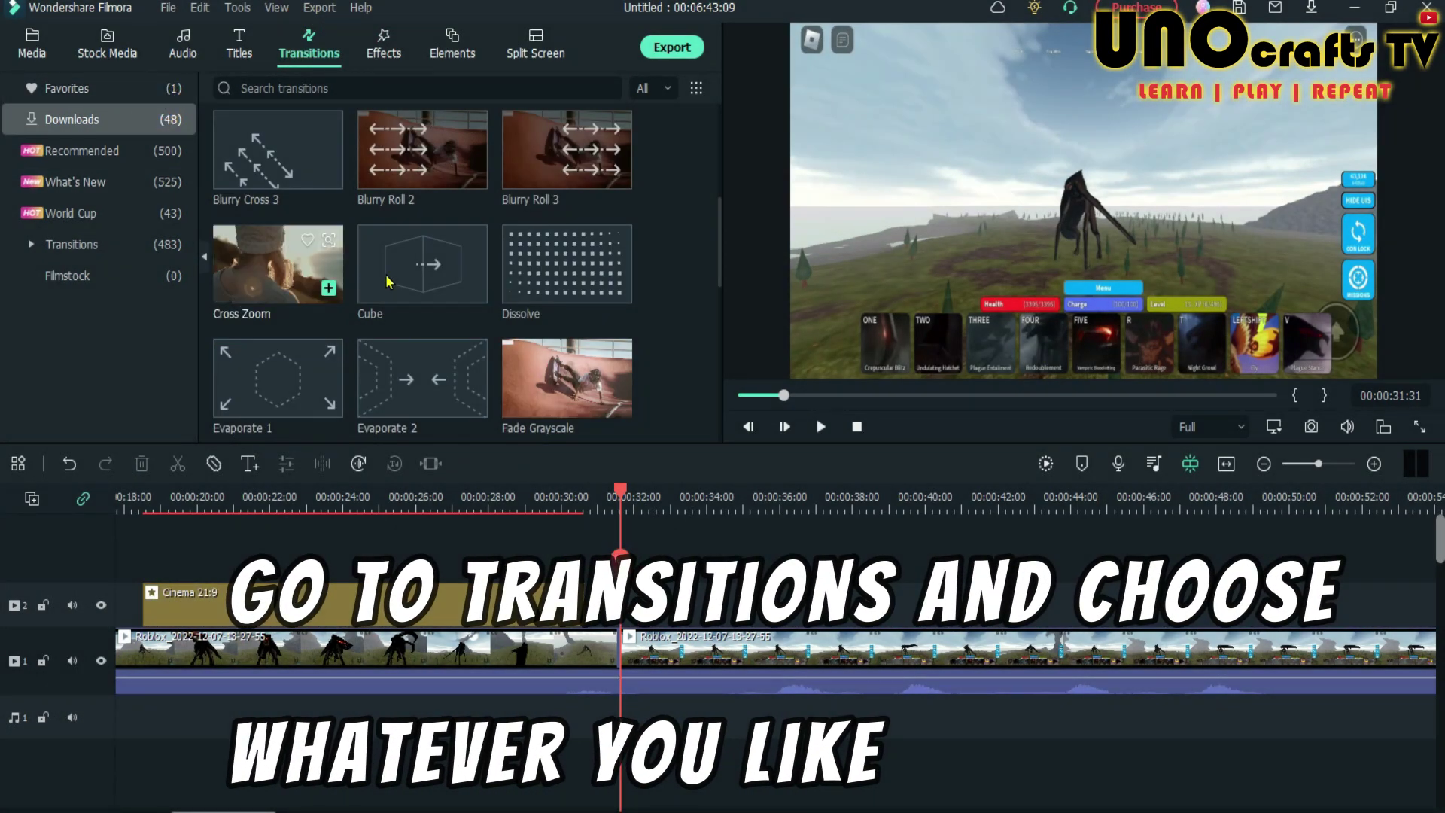
scroll(421, 362, down, 10)
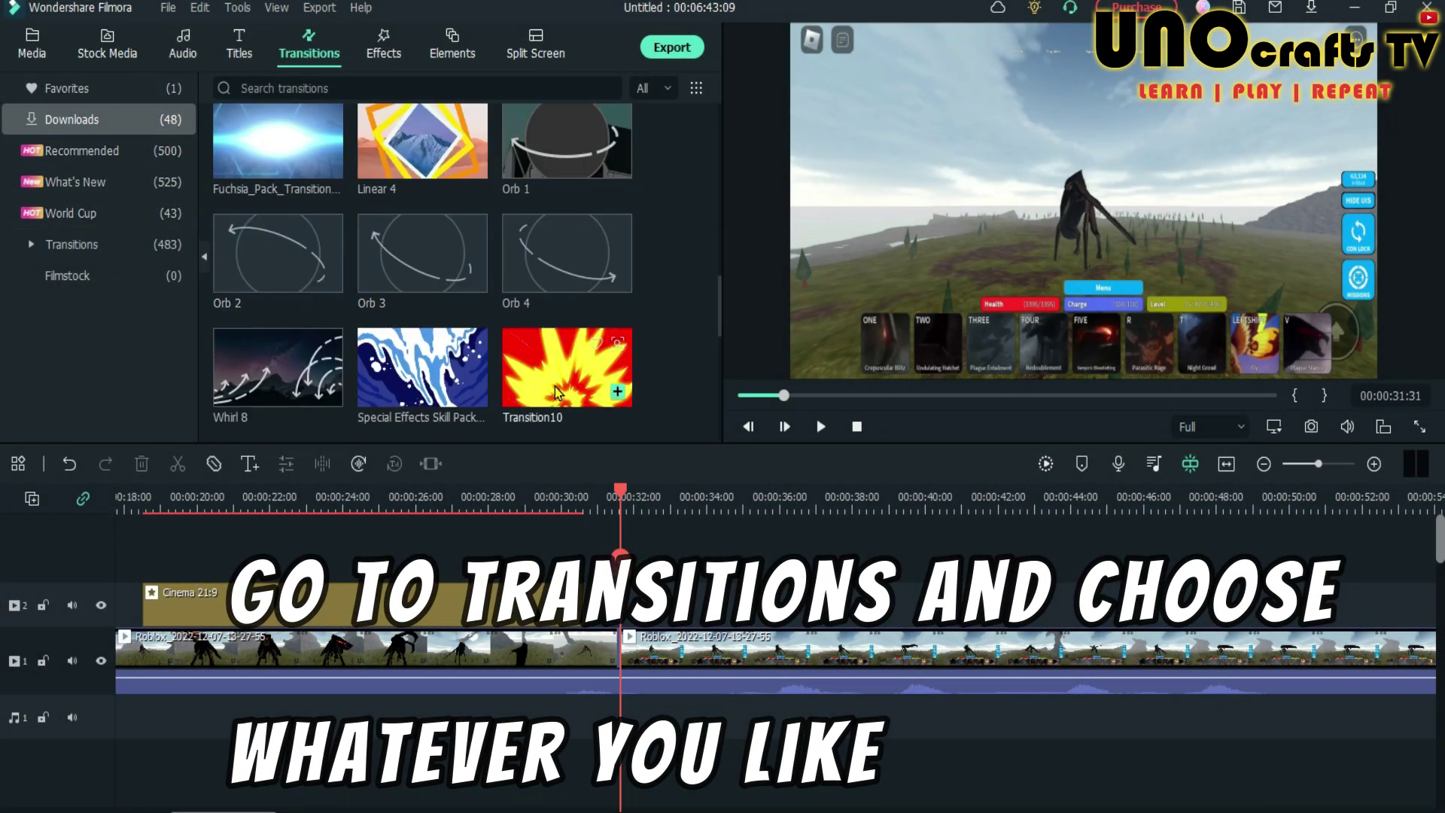
click(566, 384)
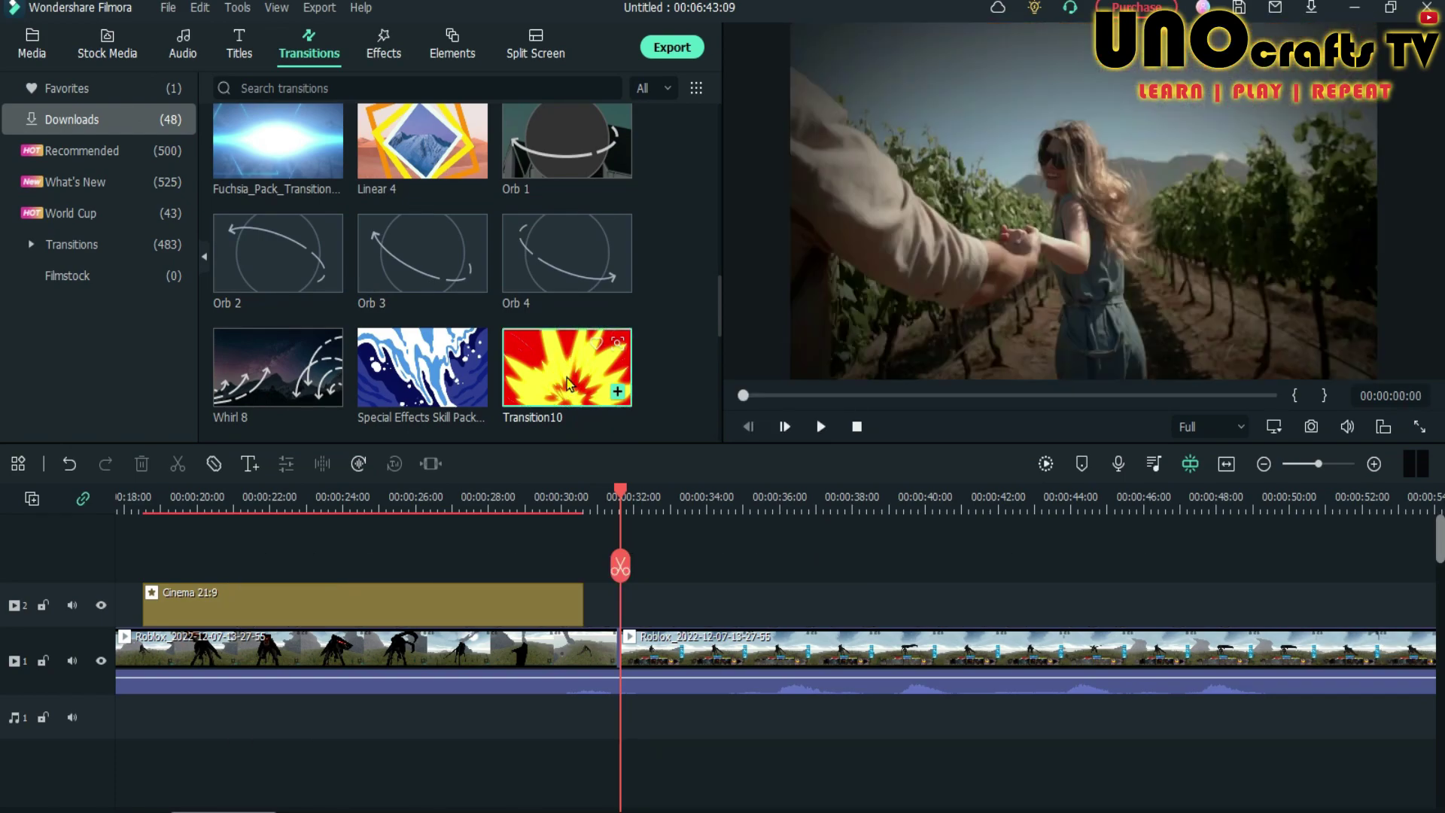
drag(608, 648, 609, 662)
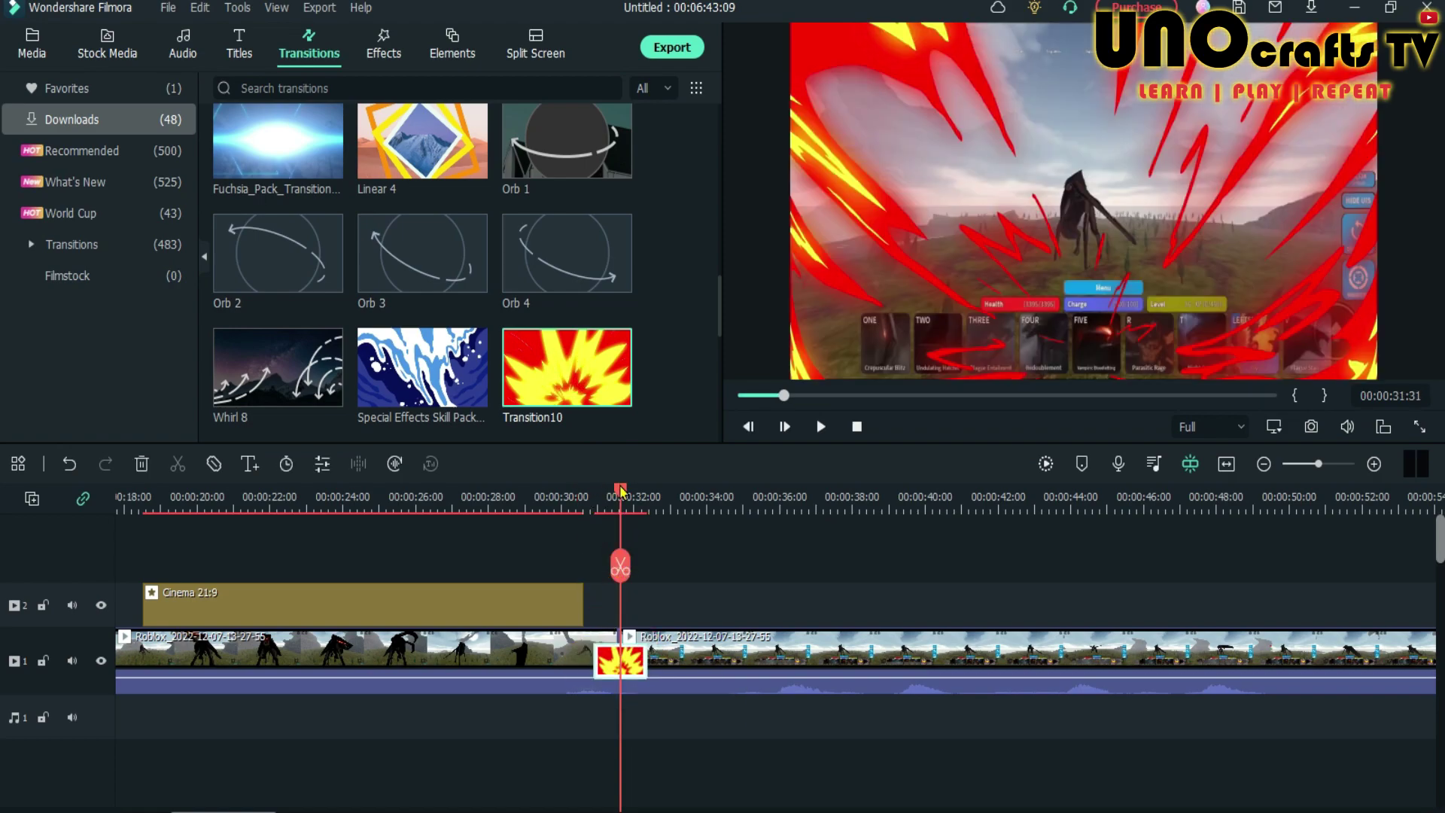
- Play back the cut from 00:00:30:24 to preview the Transition10 effect
drag(594, 499, 579, 498)
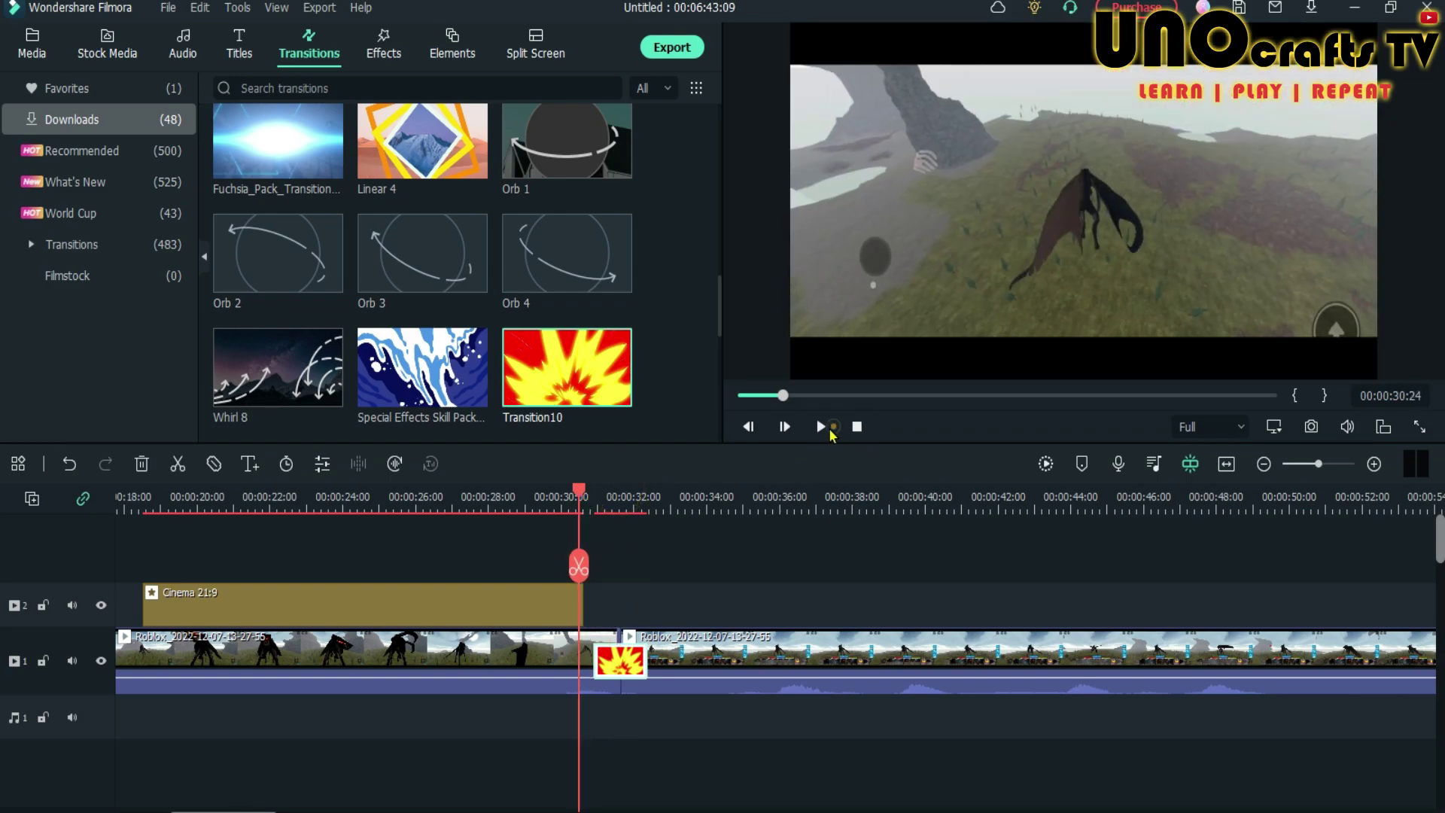
click(823, 427)
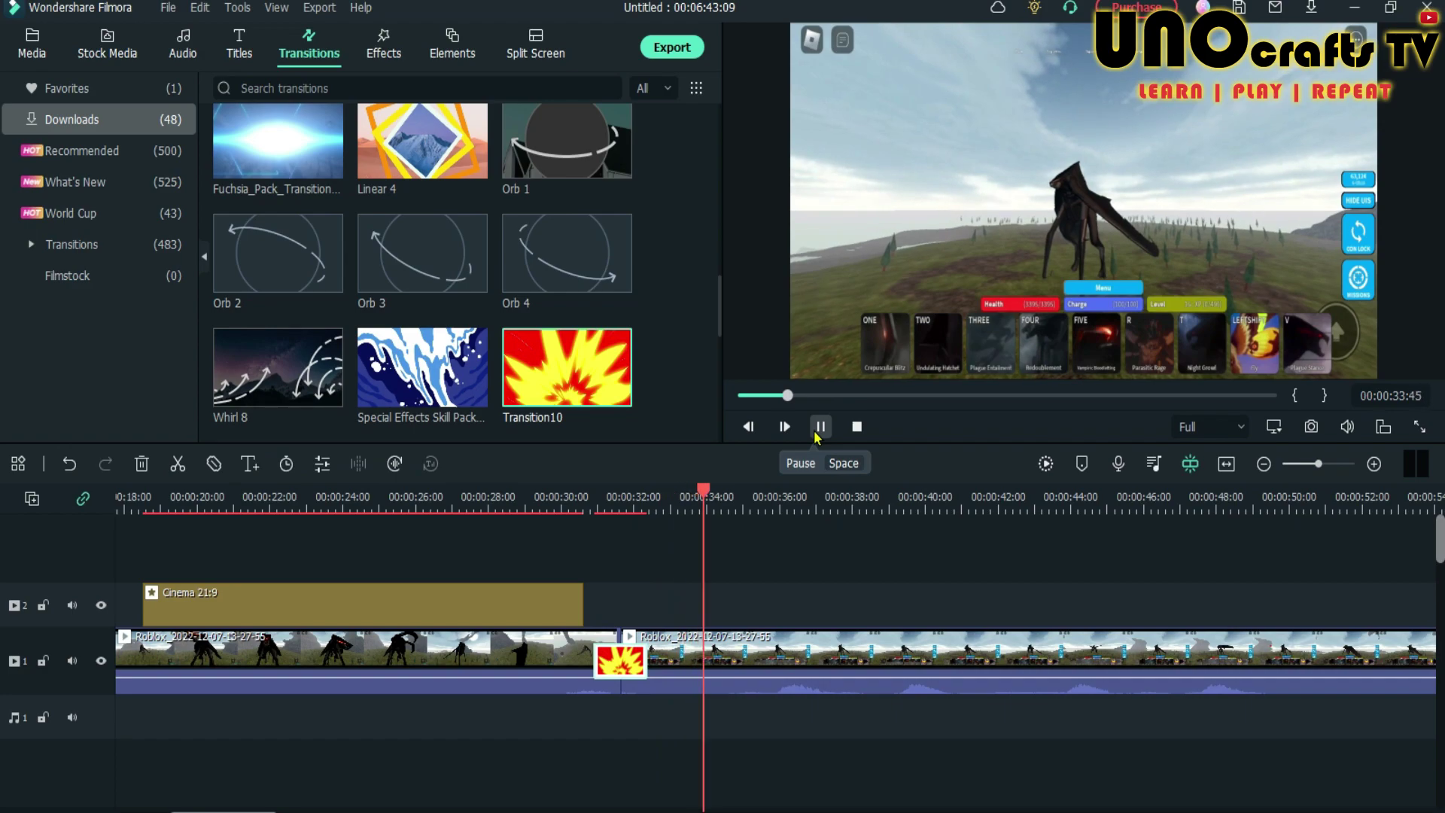
click(816, 428)
- Change the caption after the explosion transition to "ATTack 1 - crepuscular blitz" and move it to the upper part of the frame
drag(730, 497, 882, 503)
click(786, 499)
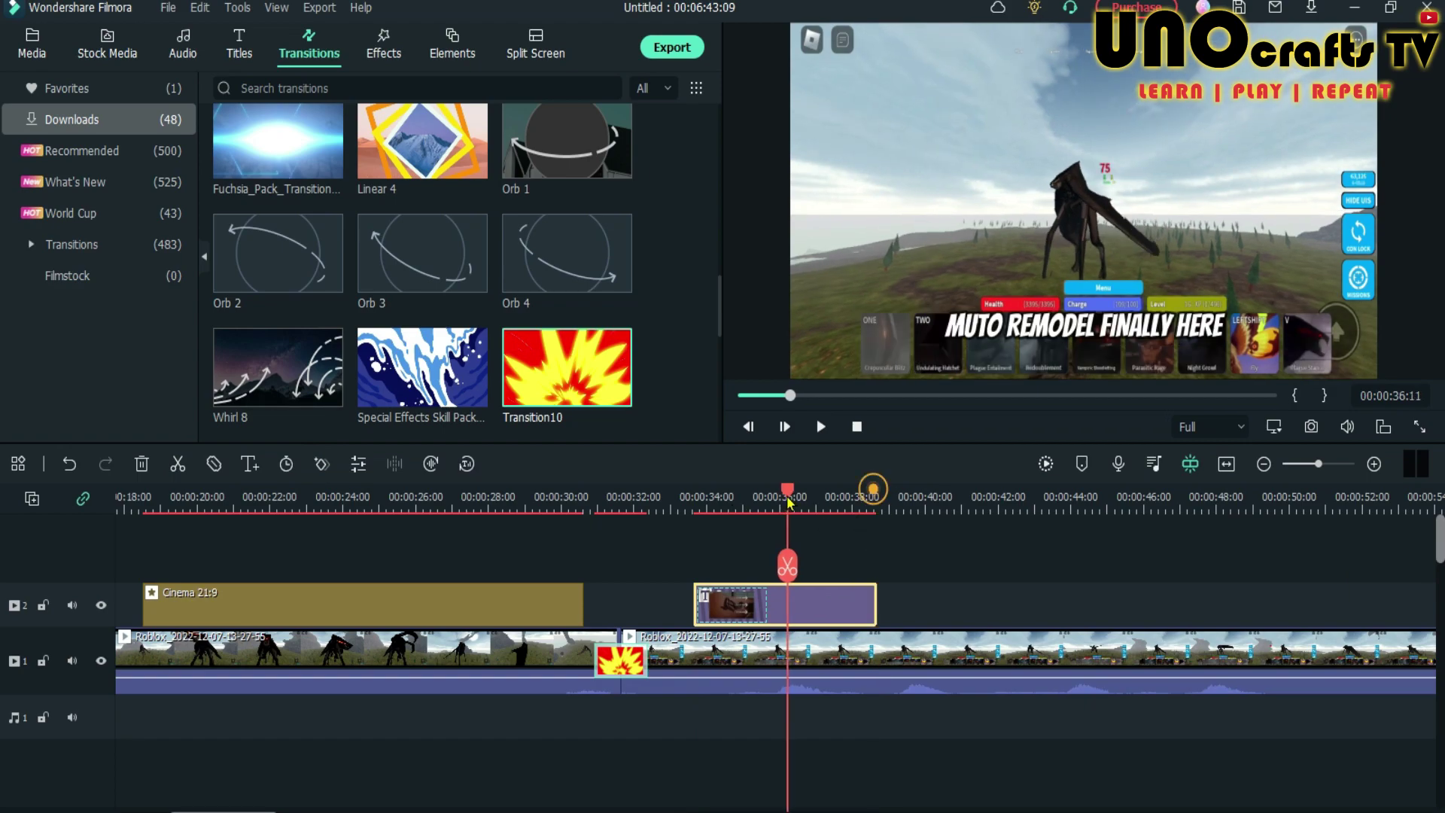
double_click(1077, 311)
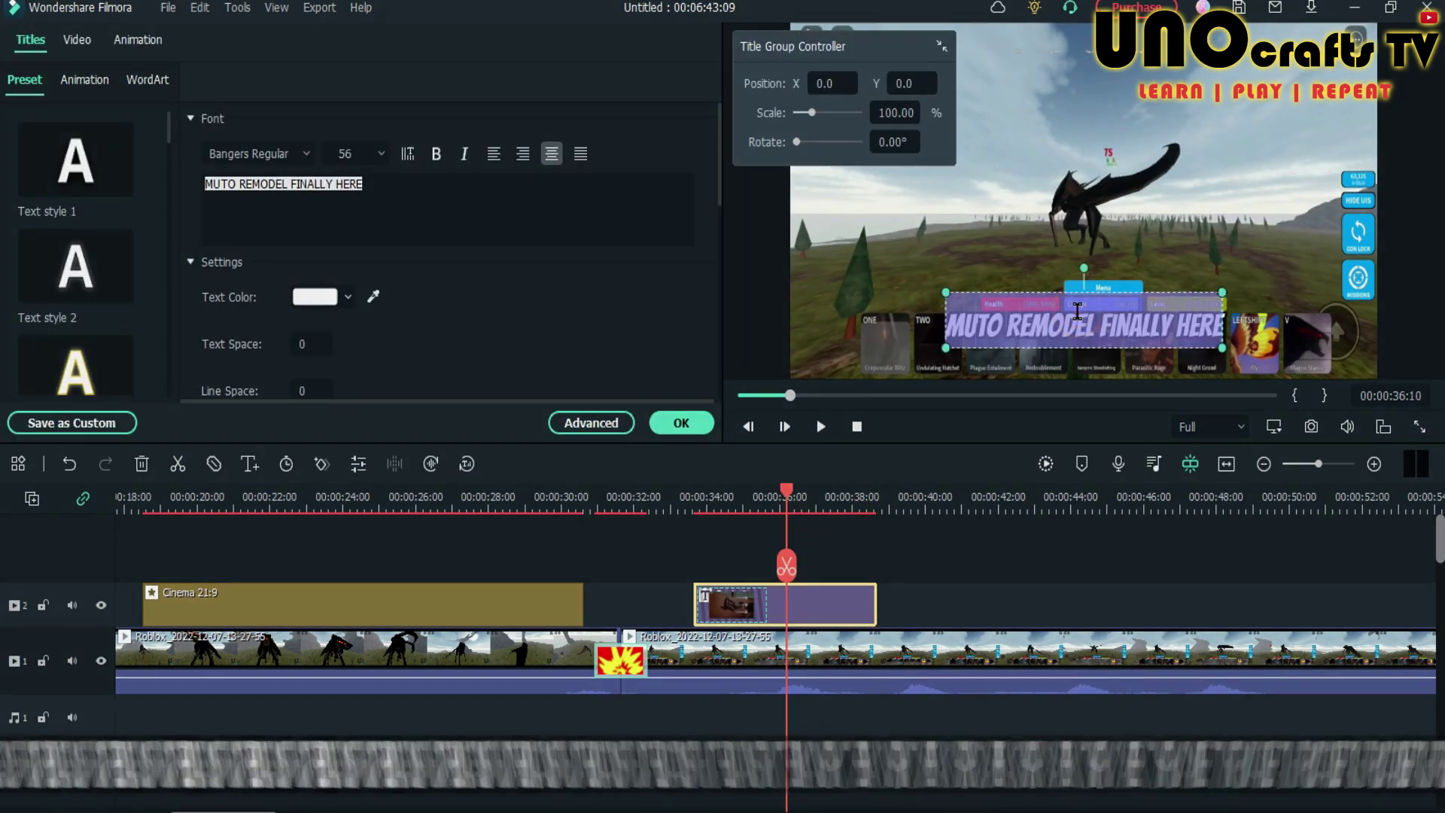
text(ATTack 1)
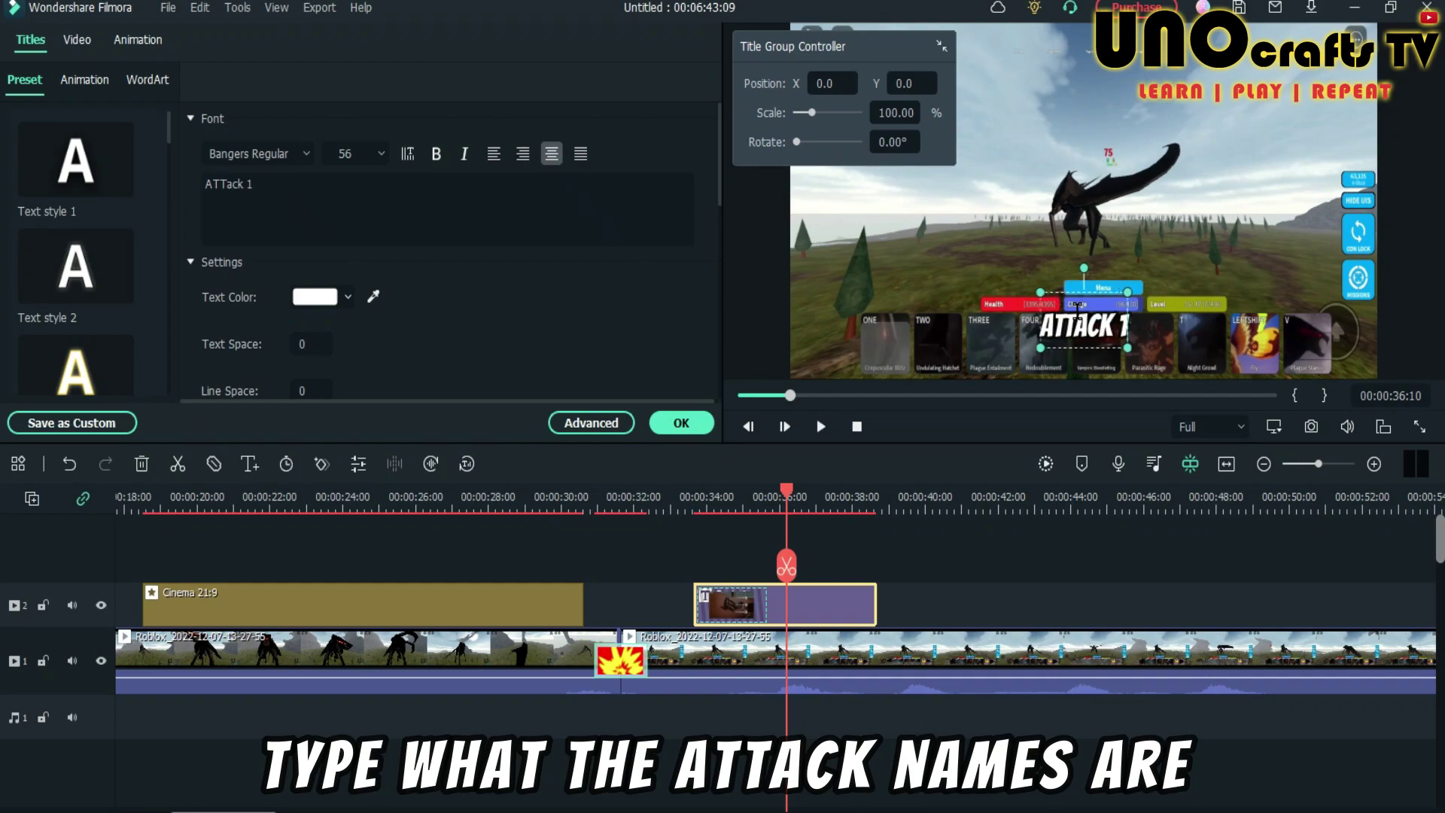
text(- crepuscular blitz)
drag(1126, 325, 1130, 88)
click(820, 426)
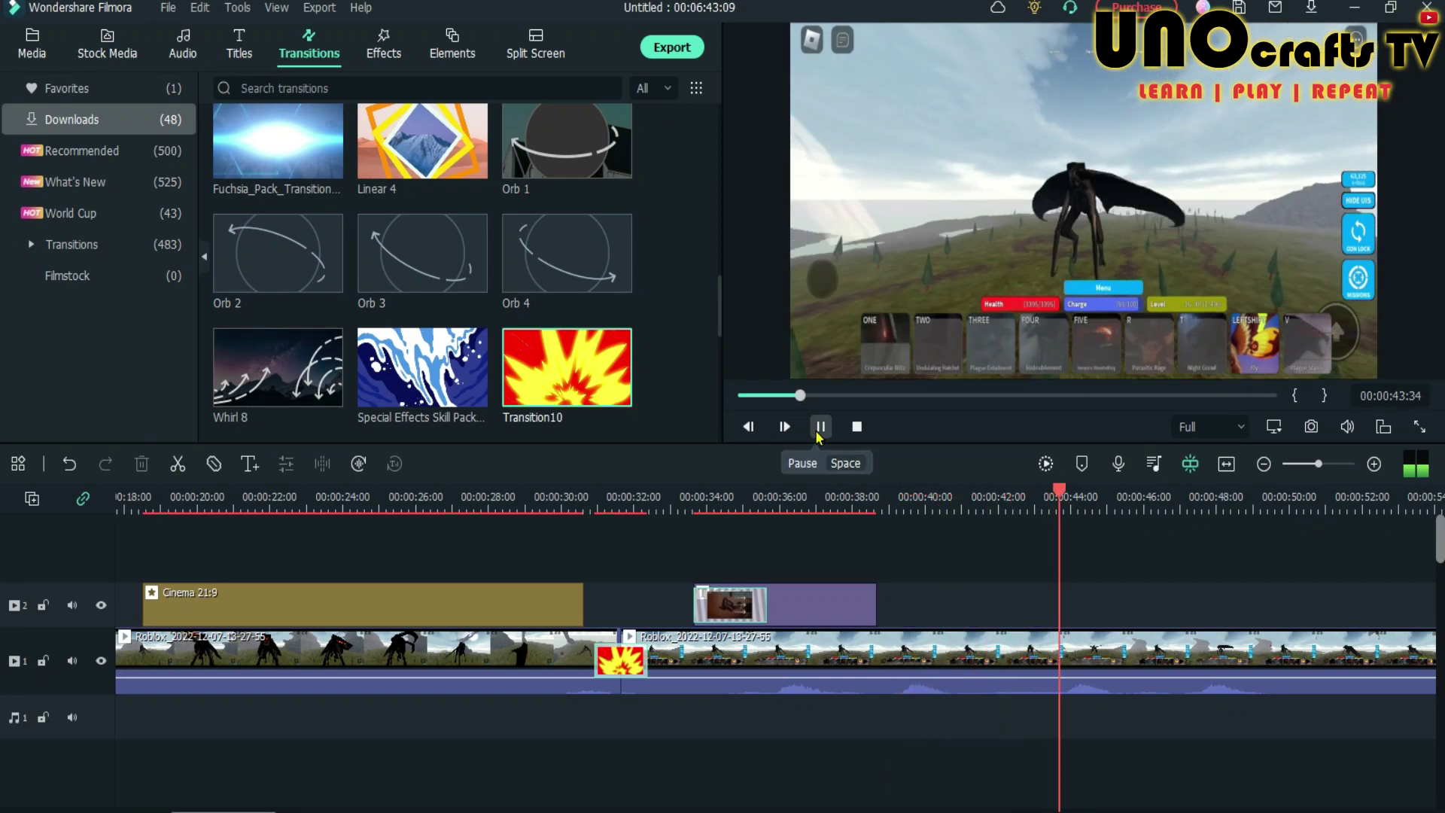
click(820, 427)
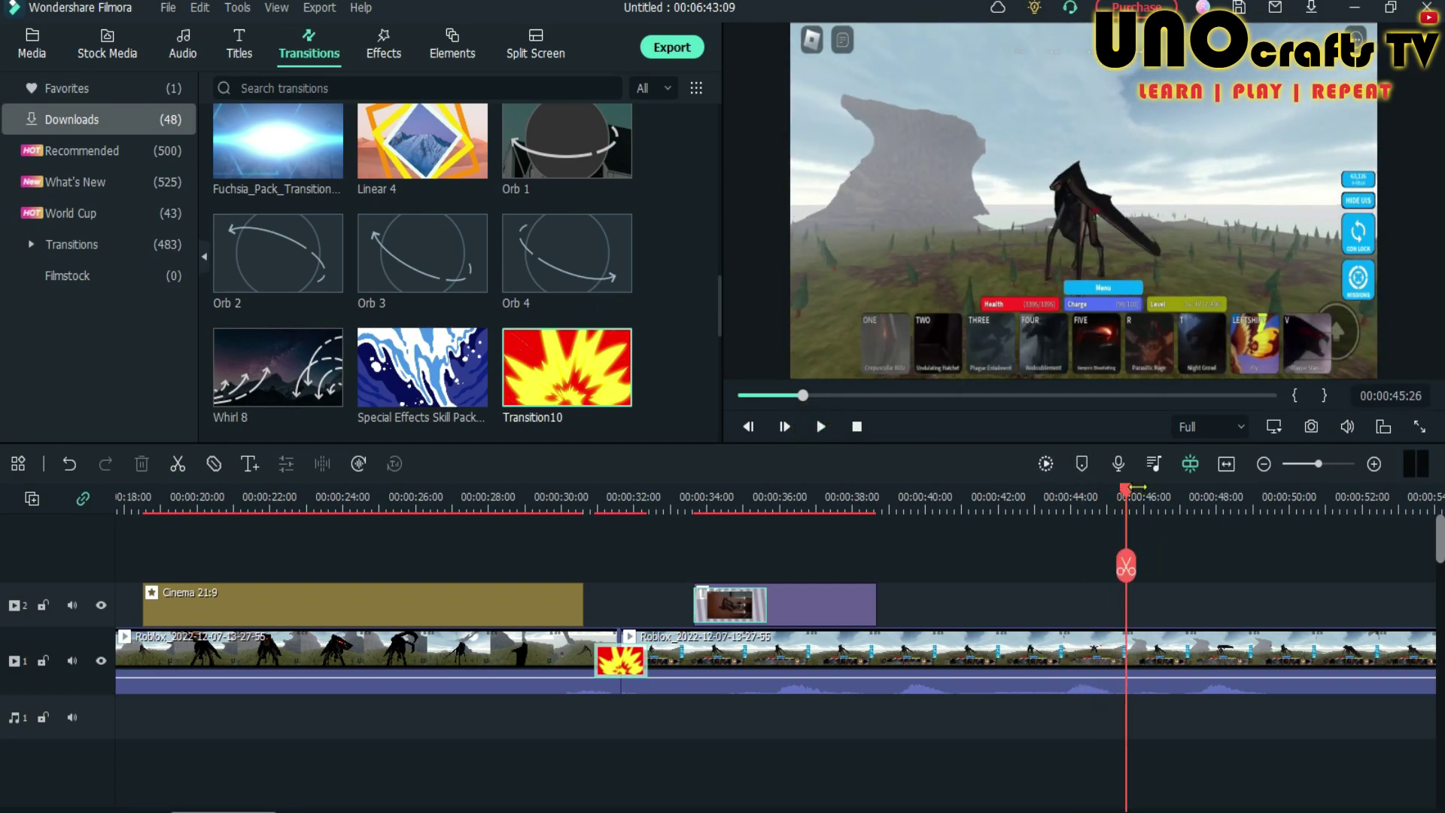
- Place the abstract-design-40978 music on the audio track from the very start of the video
click(32, 47)
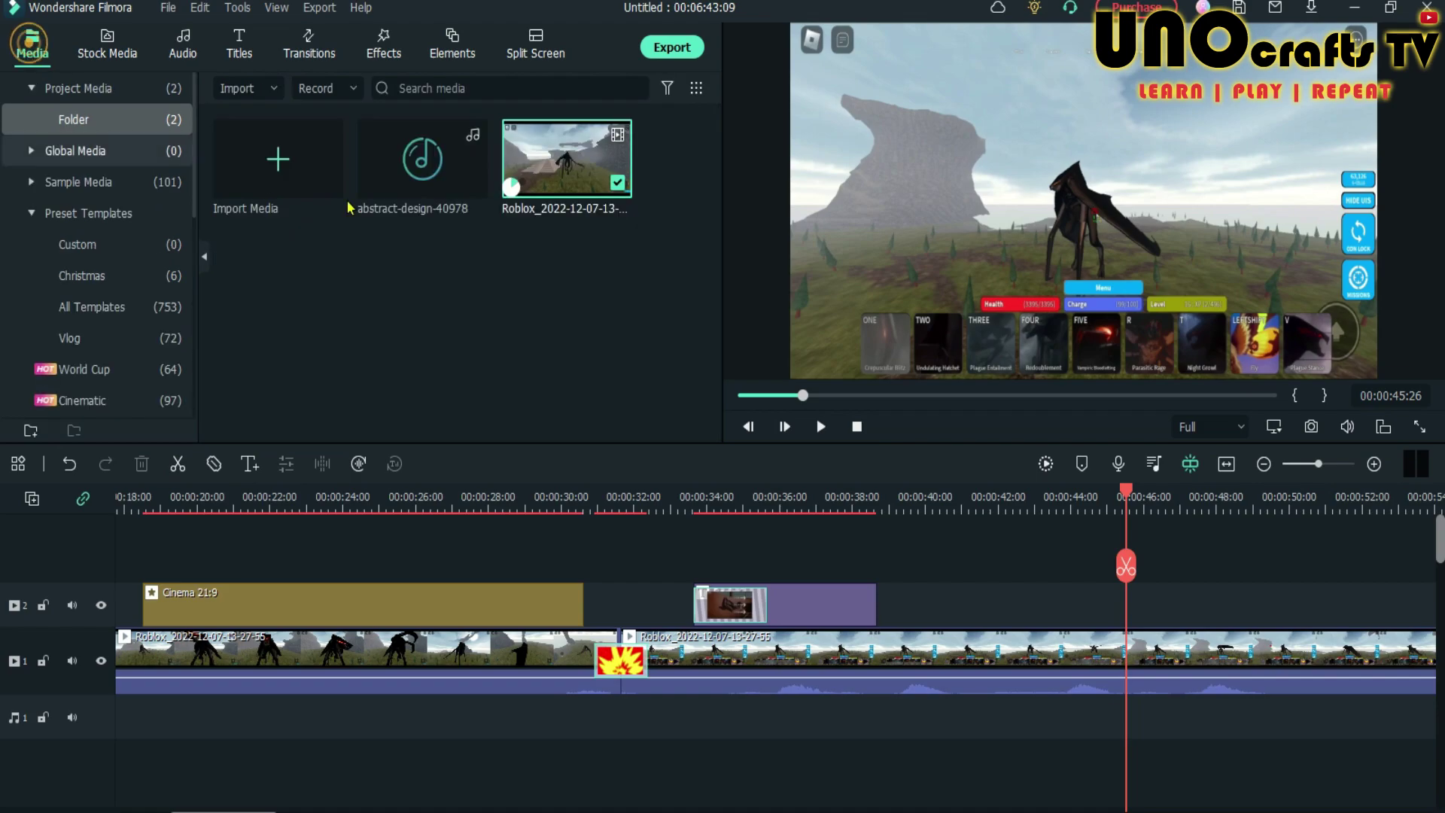
drag(792, 396, 721, 401)
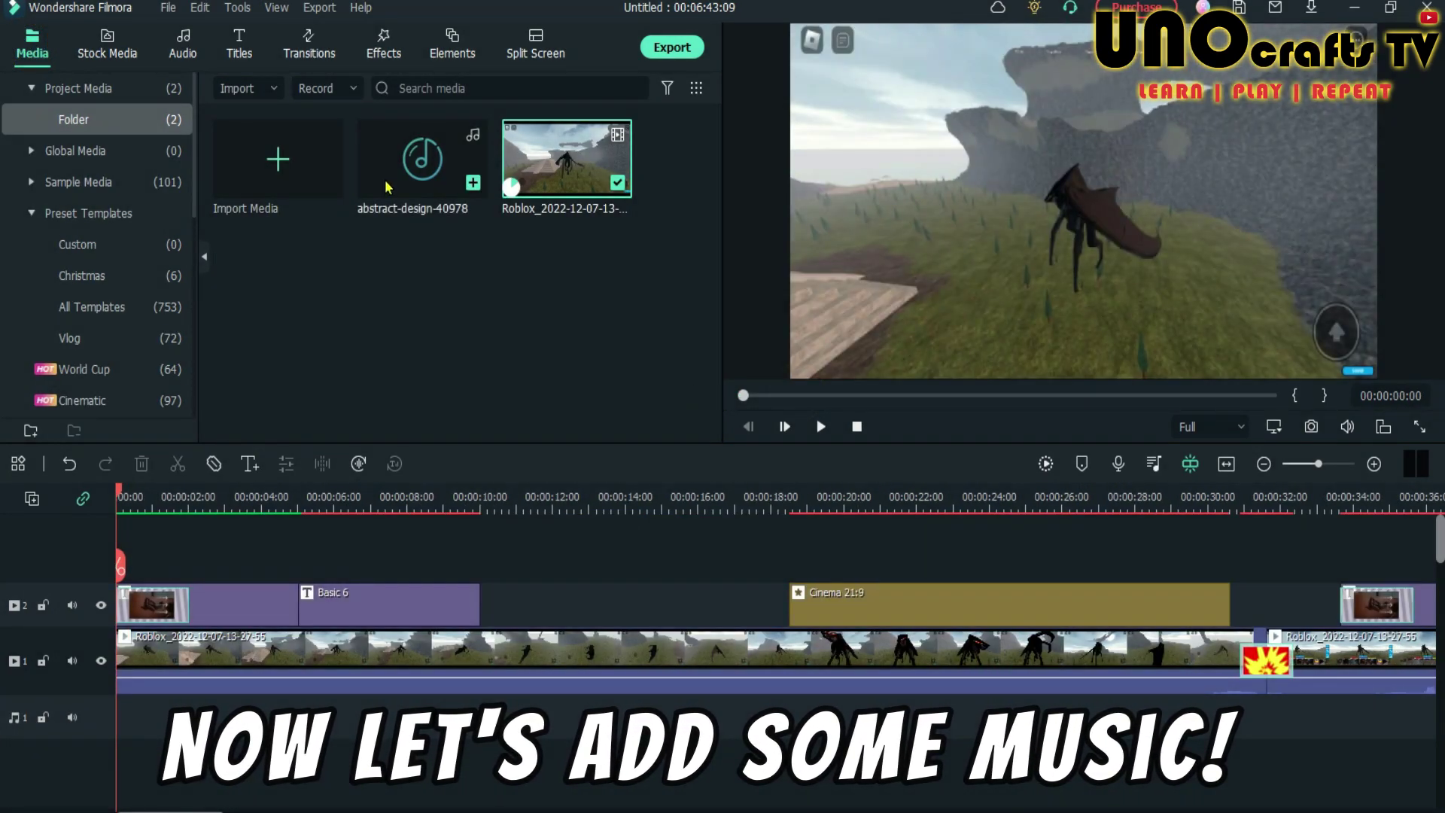
drag(369, 158, 124, 715)
- Play back the edit with music and extend the Cinema 21:9 effect's end to the cut between the Roblox clips
click(822, 427)
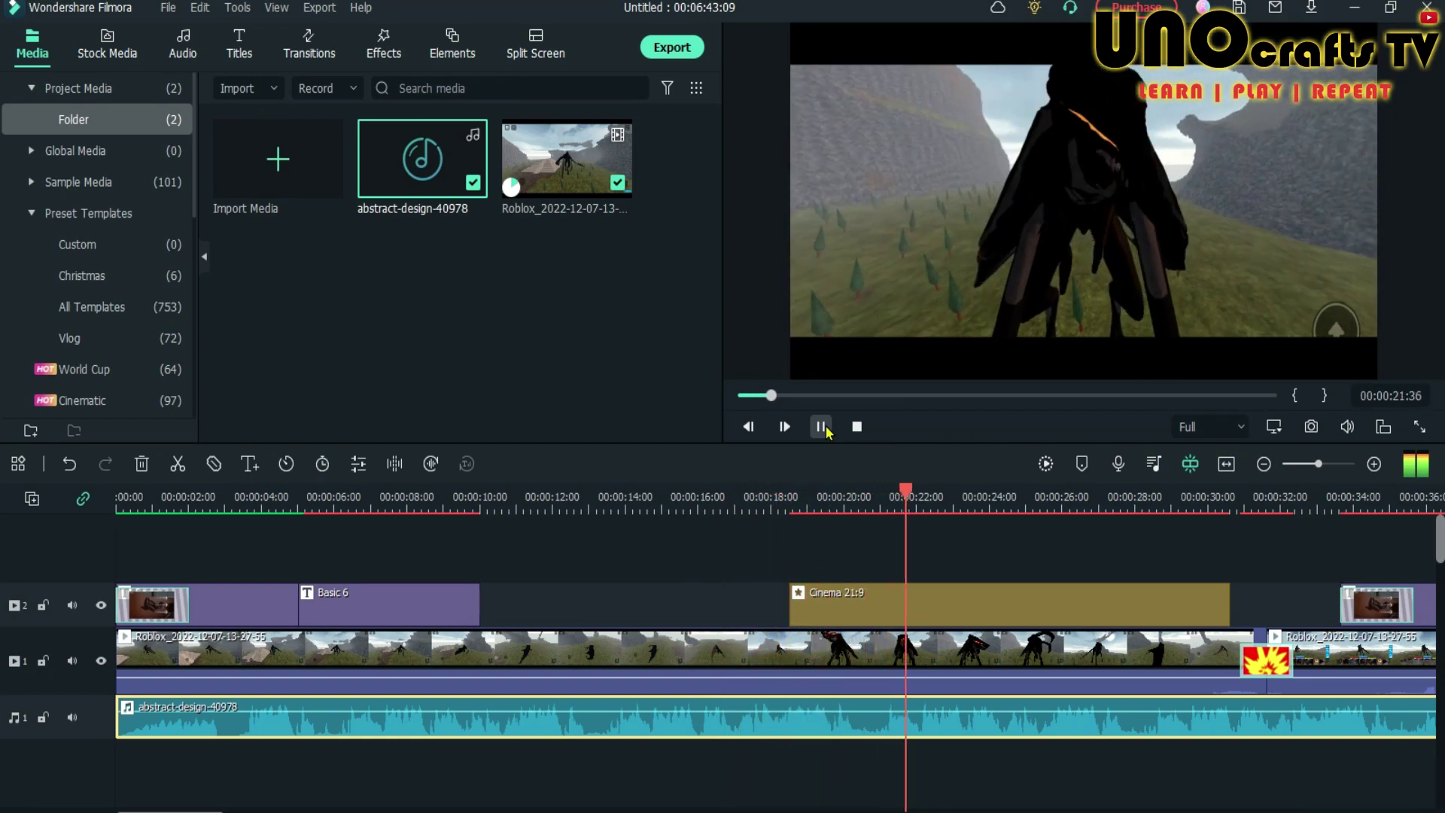
drag(1230, 611, 1264, 614)
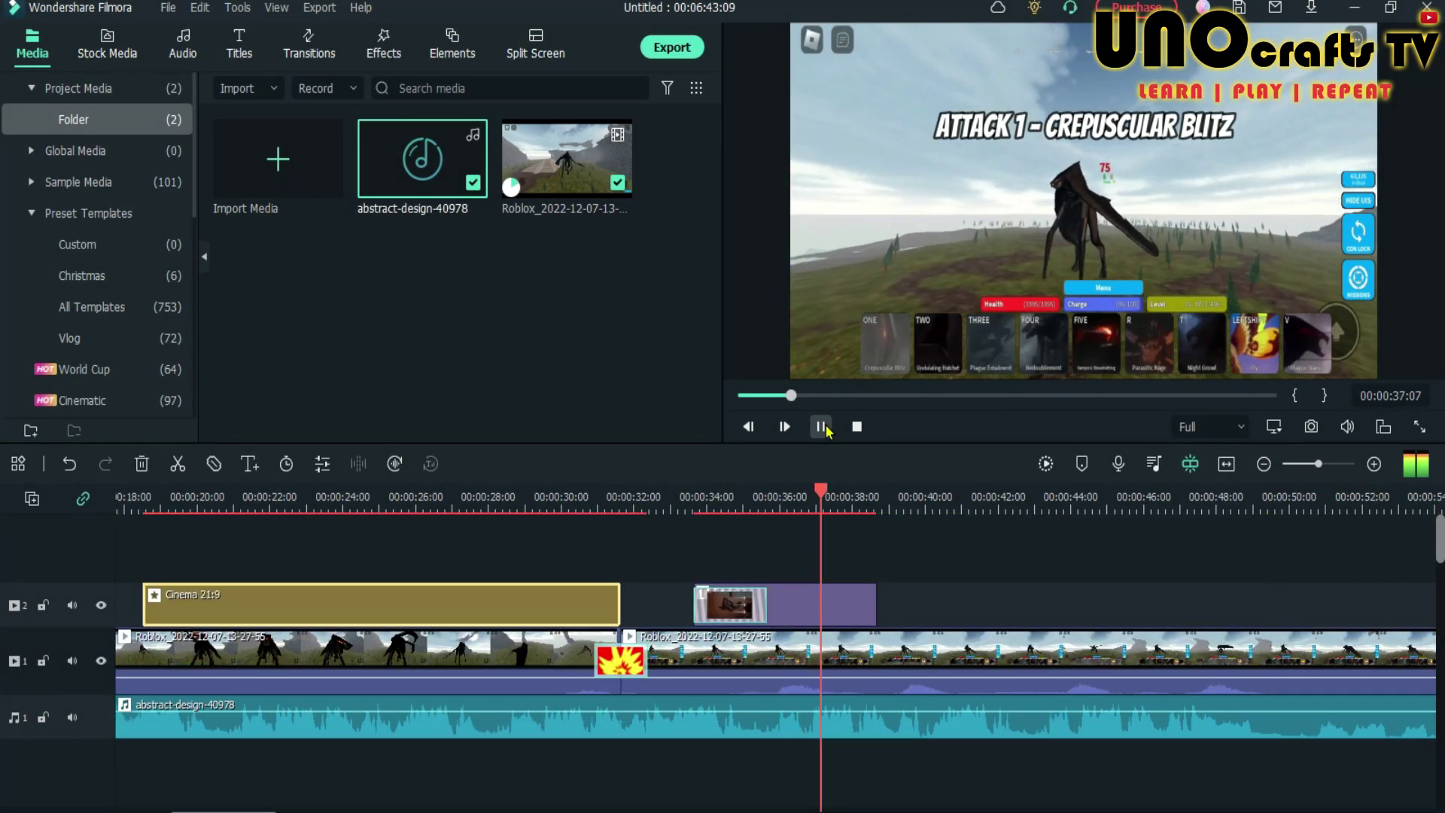
click(822, 426)
click(821, 426)
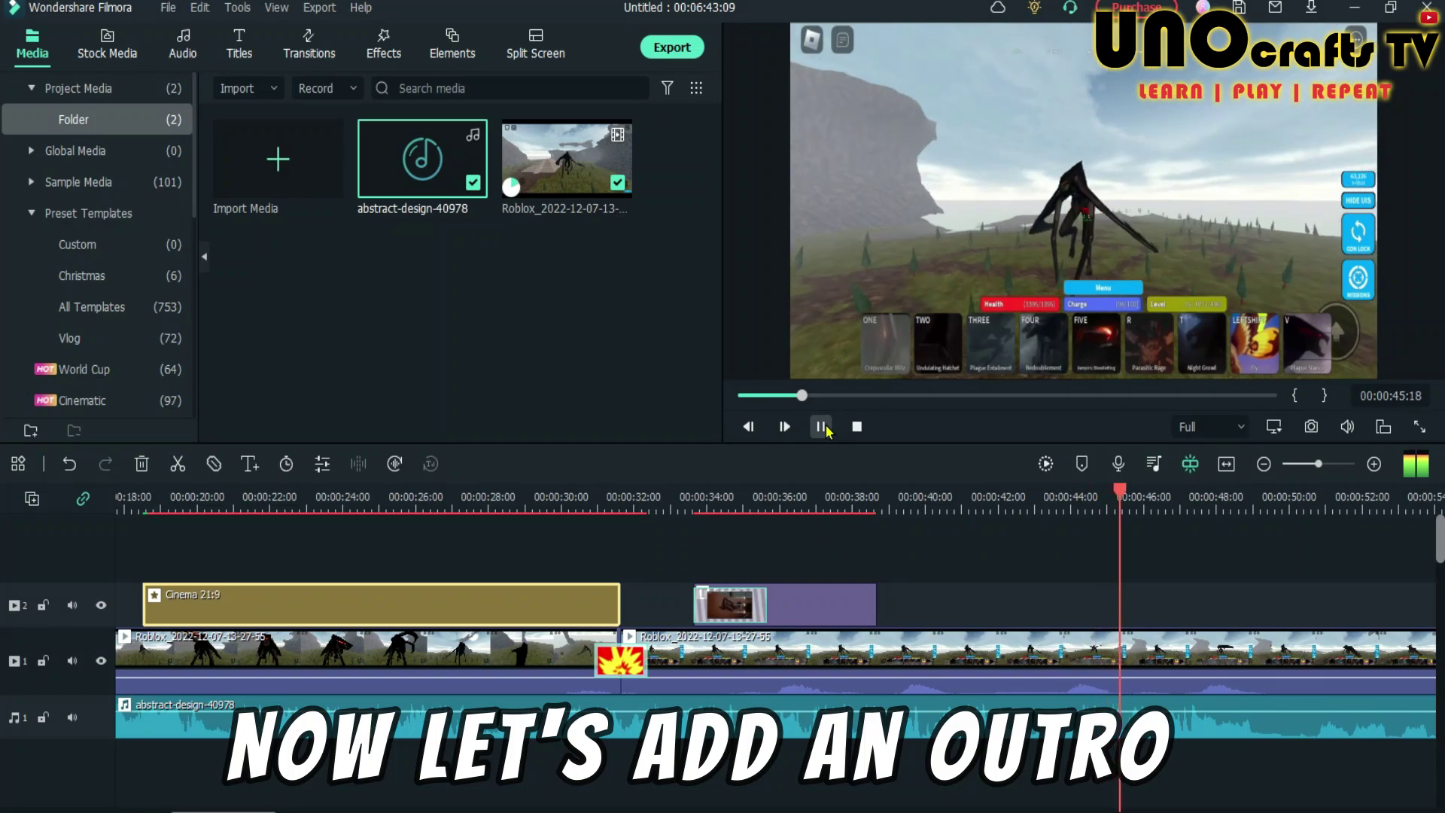
- Split the second Roblox clip at 00:00:45:30 and delete everything after the cut
click(821, 426)
click(1196, 640)
click(1128, 566)
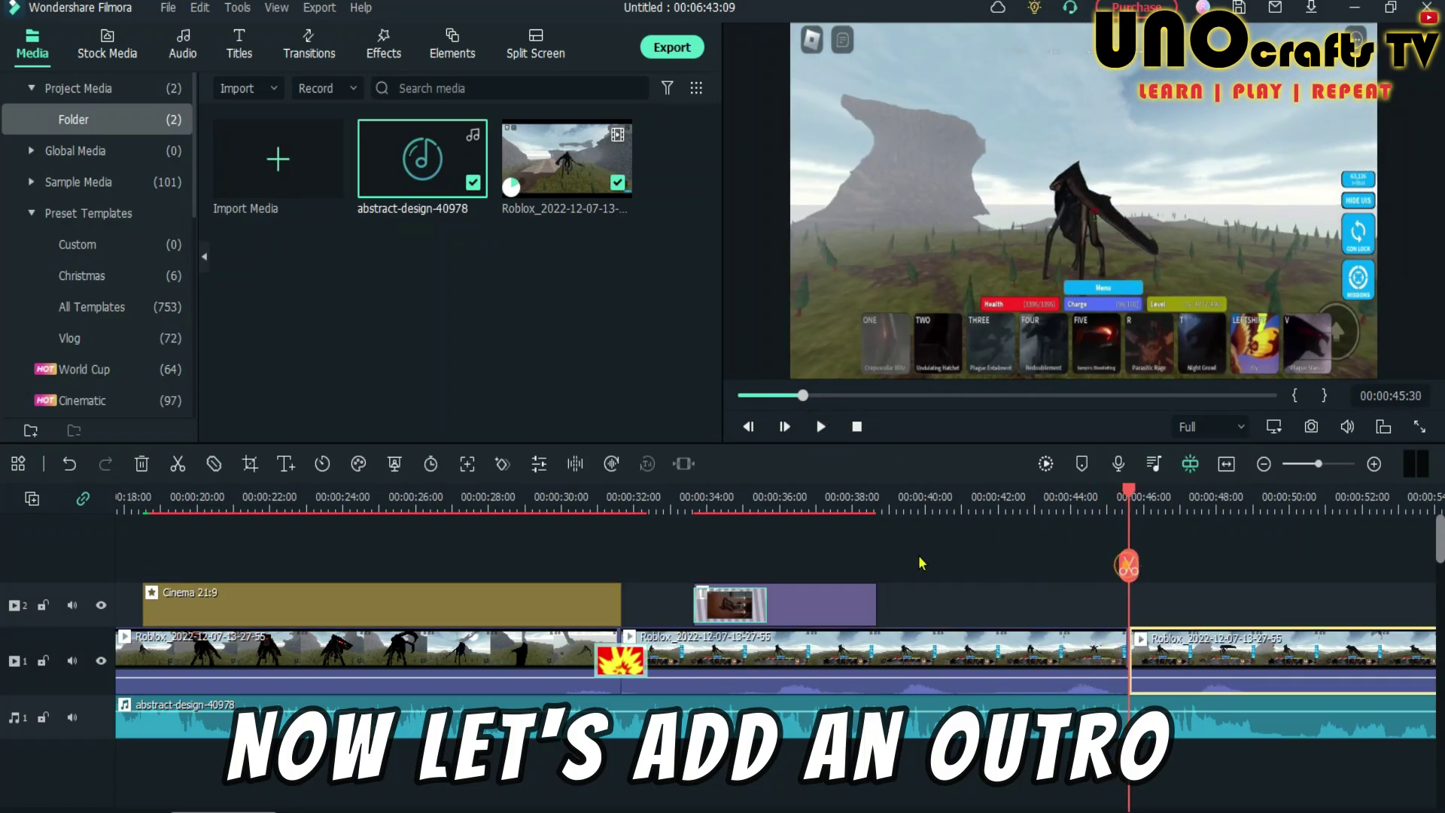
click(141, 464)
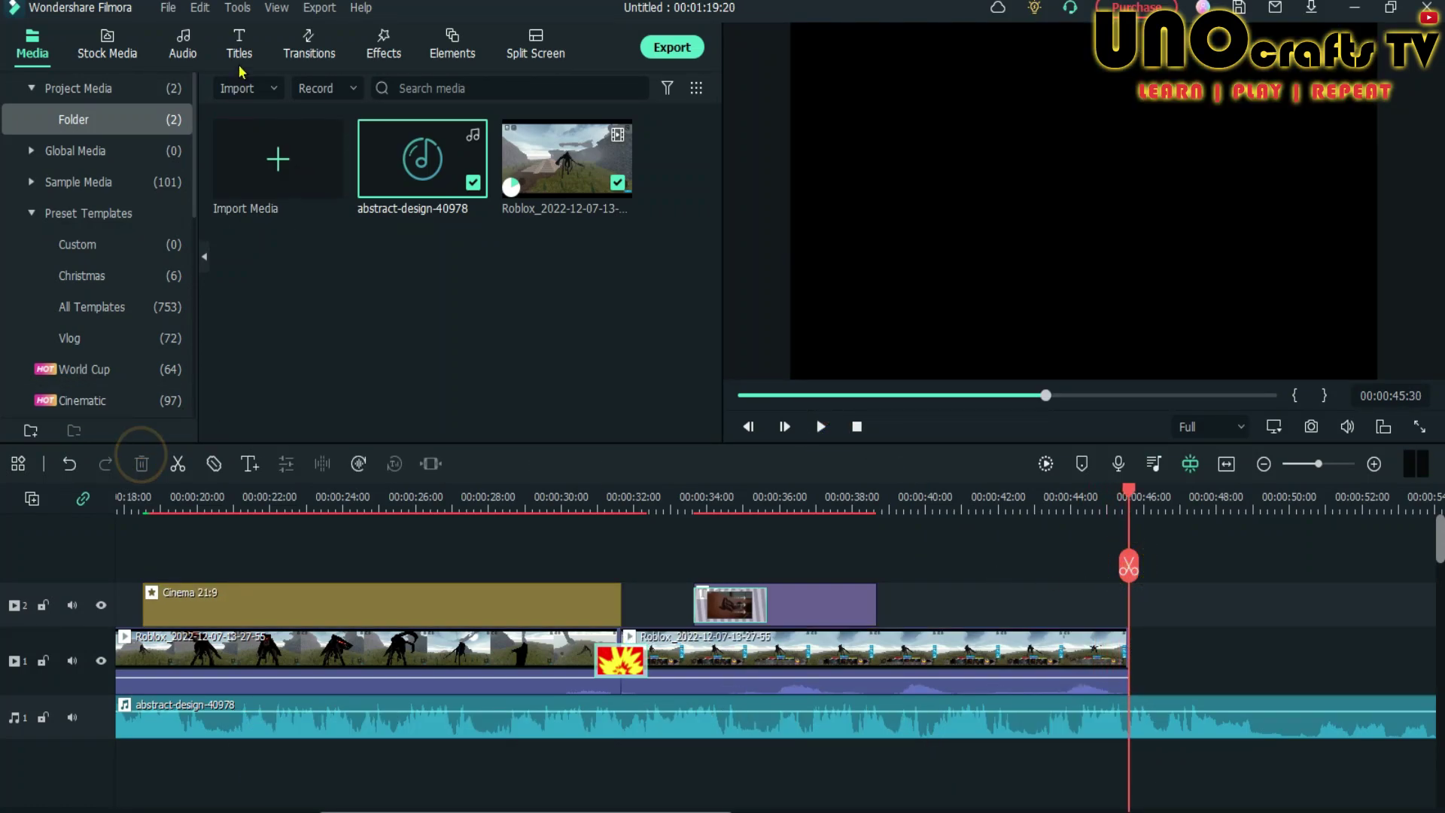
- Add Art Title 18 above the last seconds of the Roblox clip and set its text to "Peace"
click(240, 66)
drag(422, 273, 978, 622)
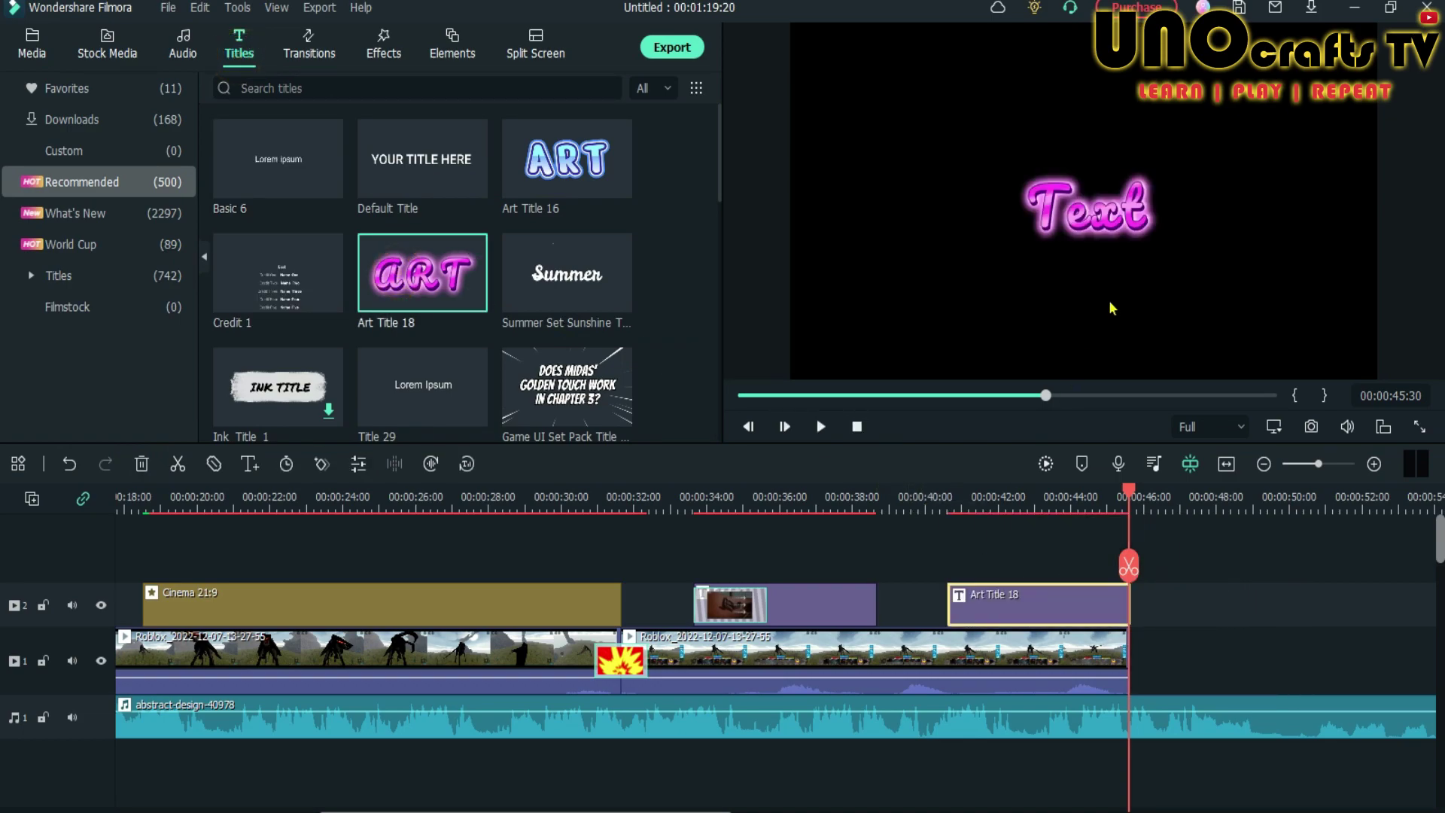
double_click(1108, 214)
text(Peace)
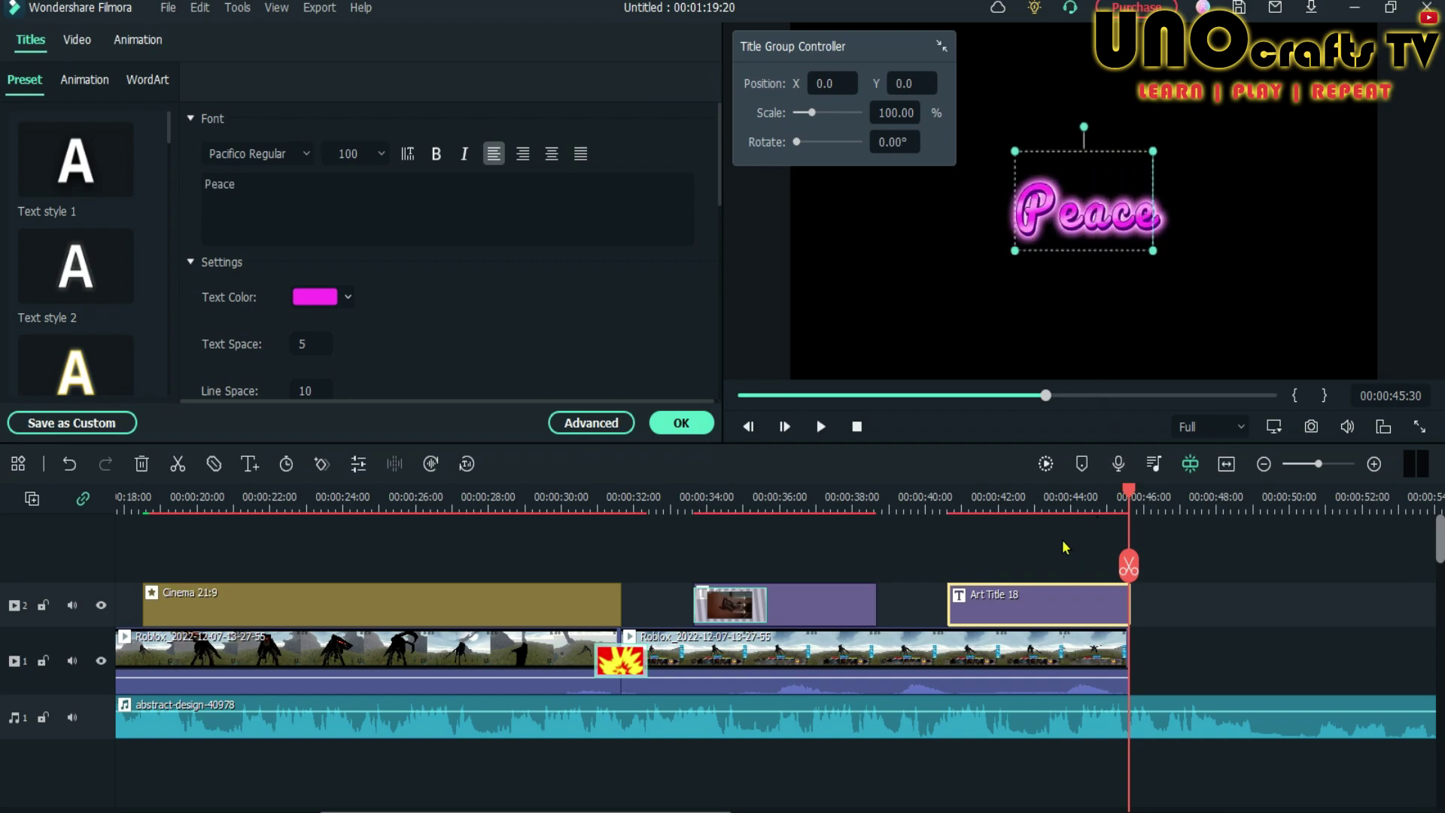
- Try other text colors and presets on the "Peace" title, ending with Text style 6
click(339, 294)
click(296, 372)
click(118, 298)
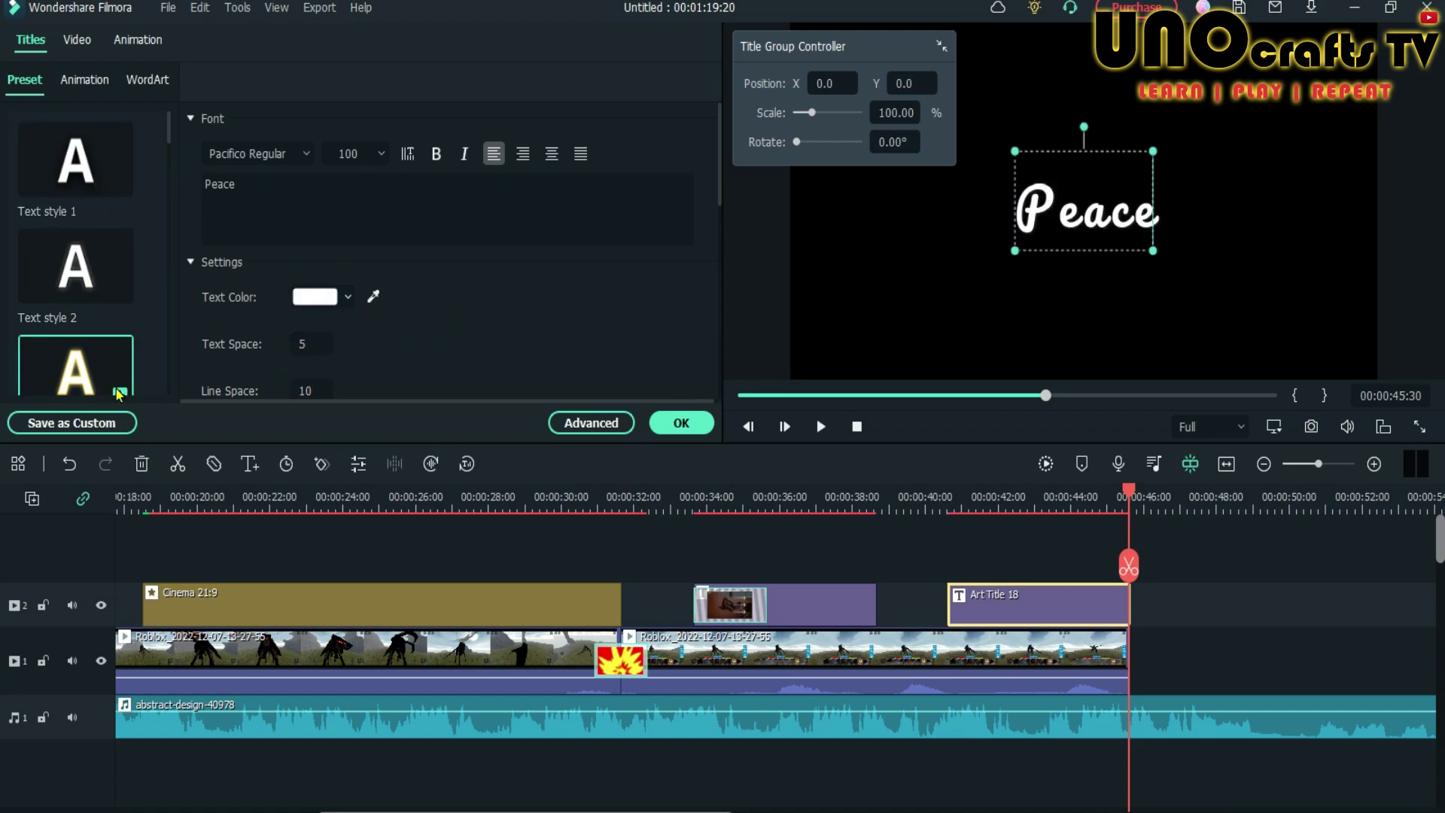
scroll(76, 264, down, 5)
click(76, 161)
- Accept the title settings and add the blue splash Special Effects Skill Pack transition at the end of the last Roblox clip
click(1263, 464)
click(1091, 500)
click(681, 423)
click(310, 43)
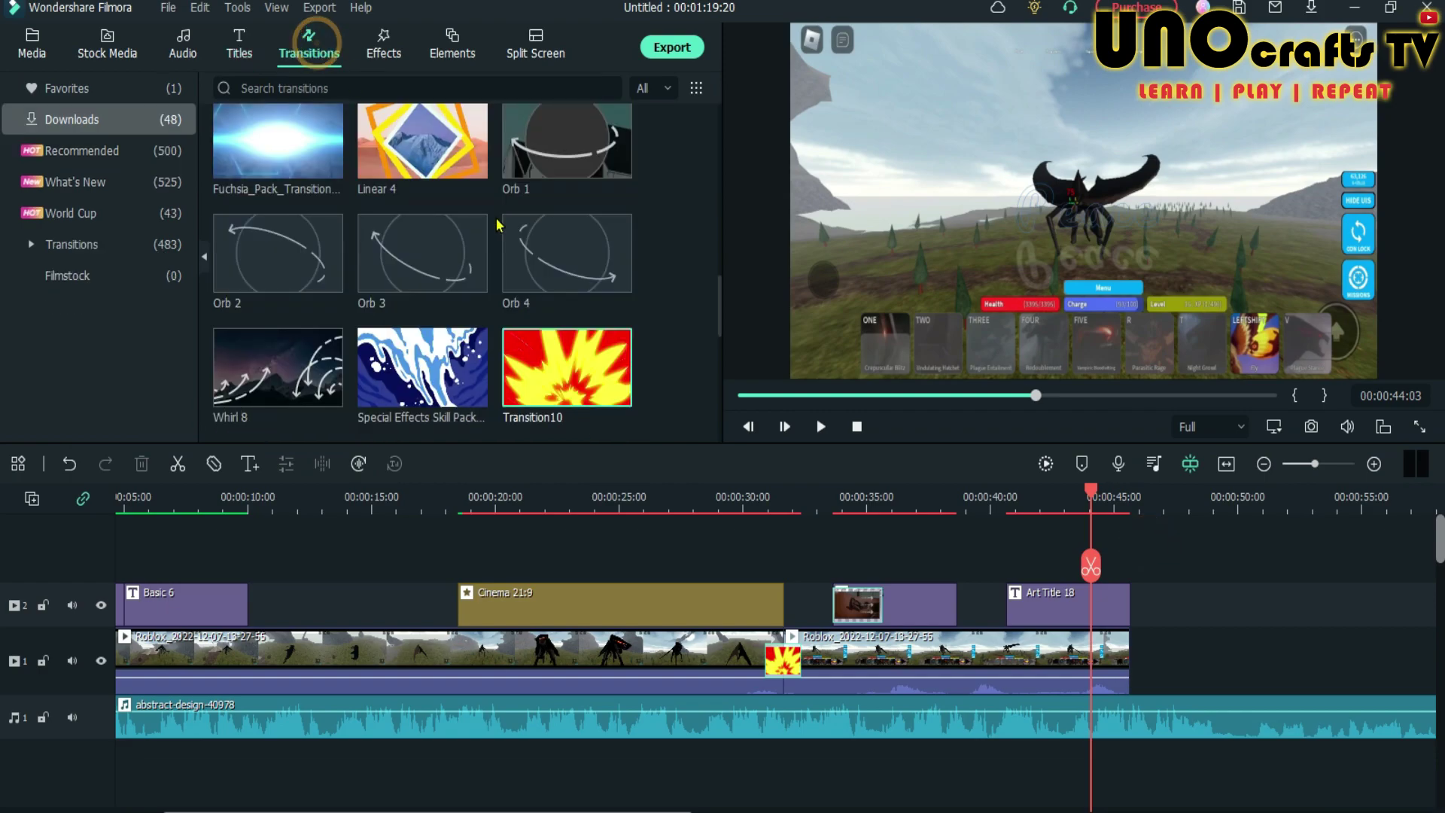
drag(422, 366, 1104, 659)
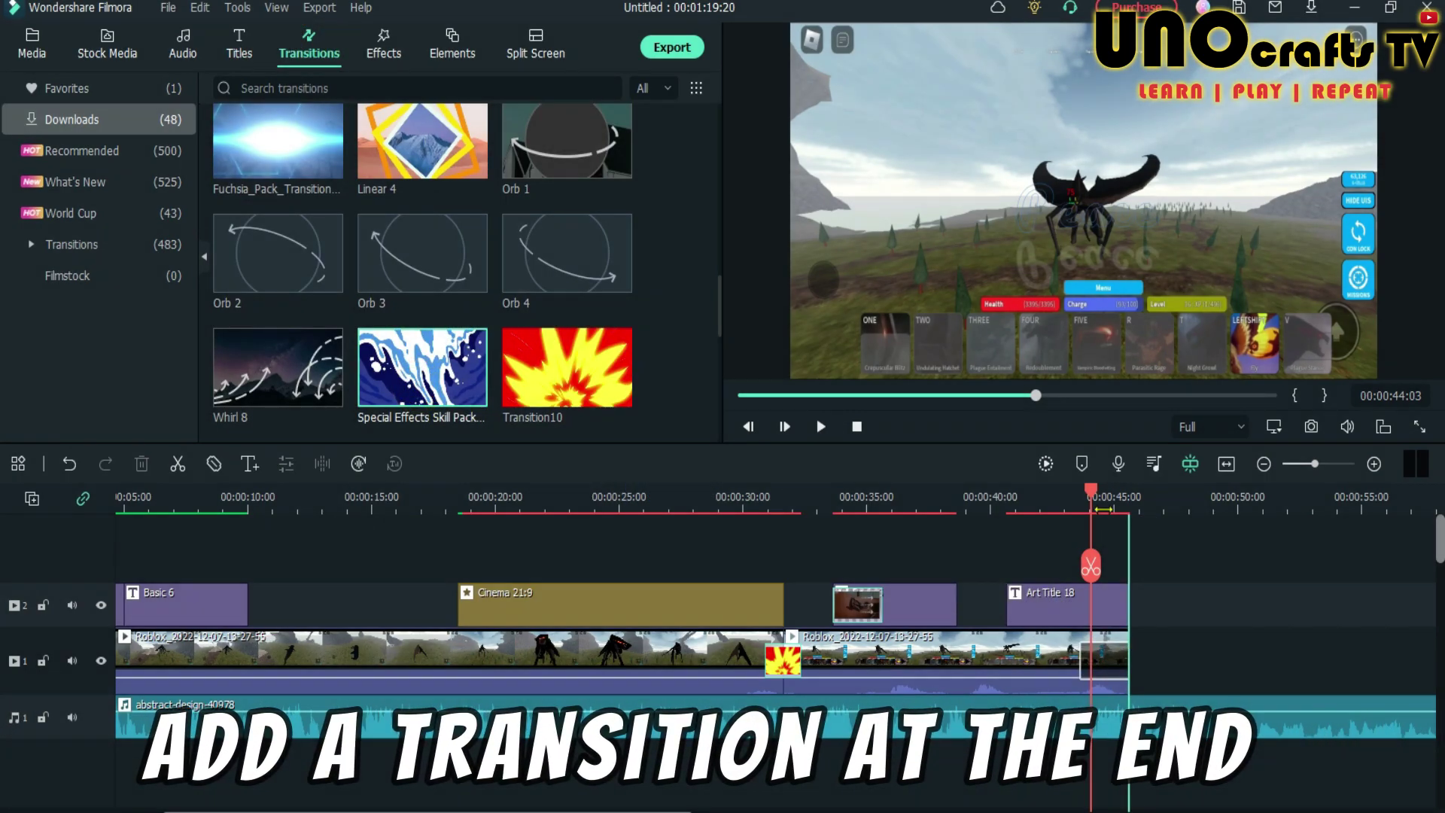
- Apply Text style 10 to the "Peace" title
drag(1084, 493, 1028, 501)
double_click(1049, 606)
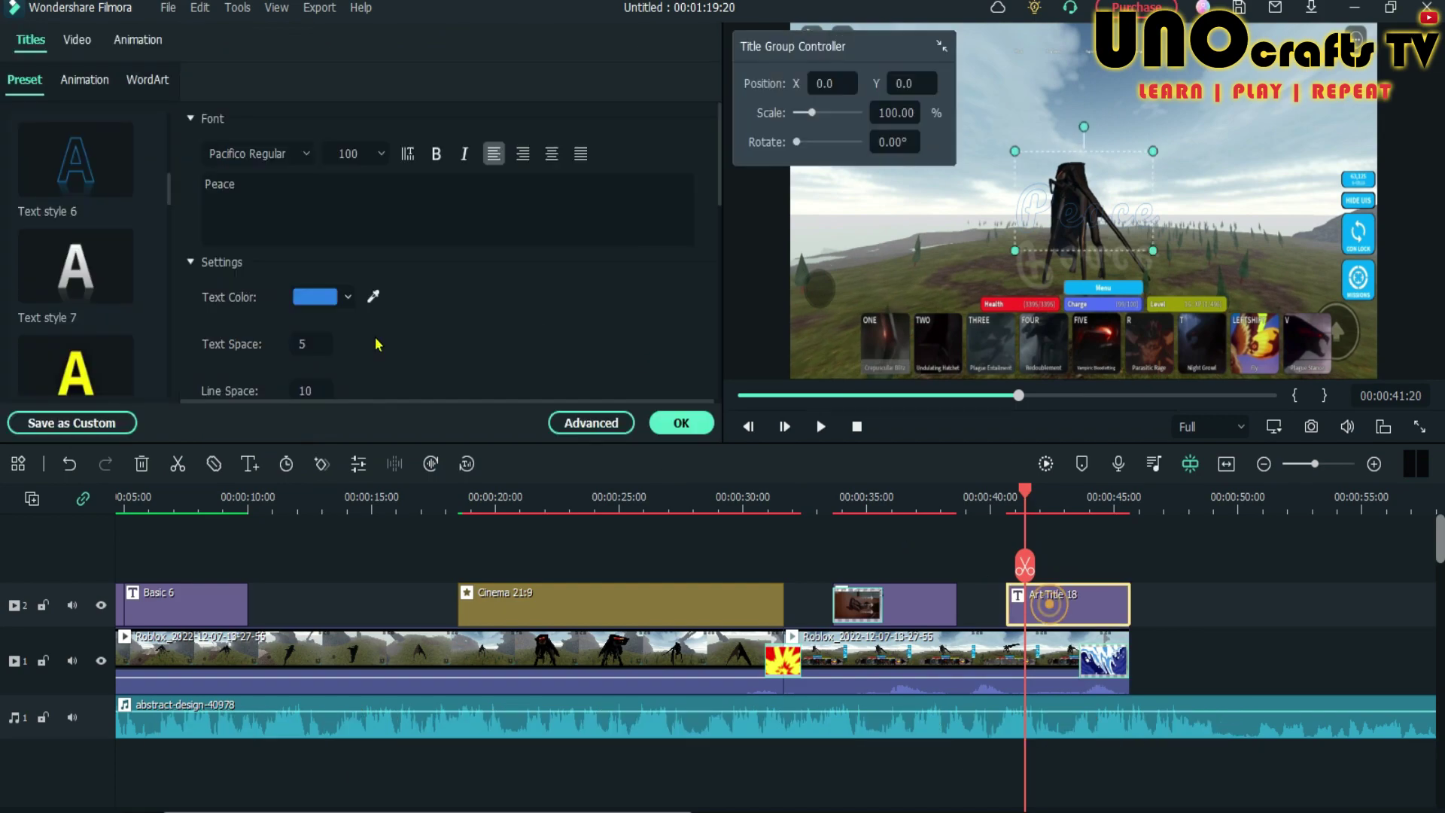
scroll(126, 343, down, 5)
scroll(120, 295, up, 3)
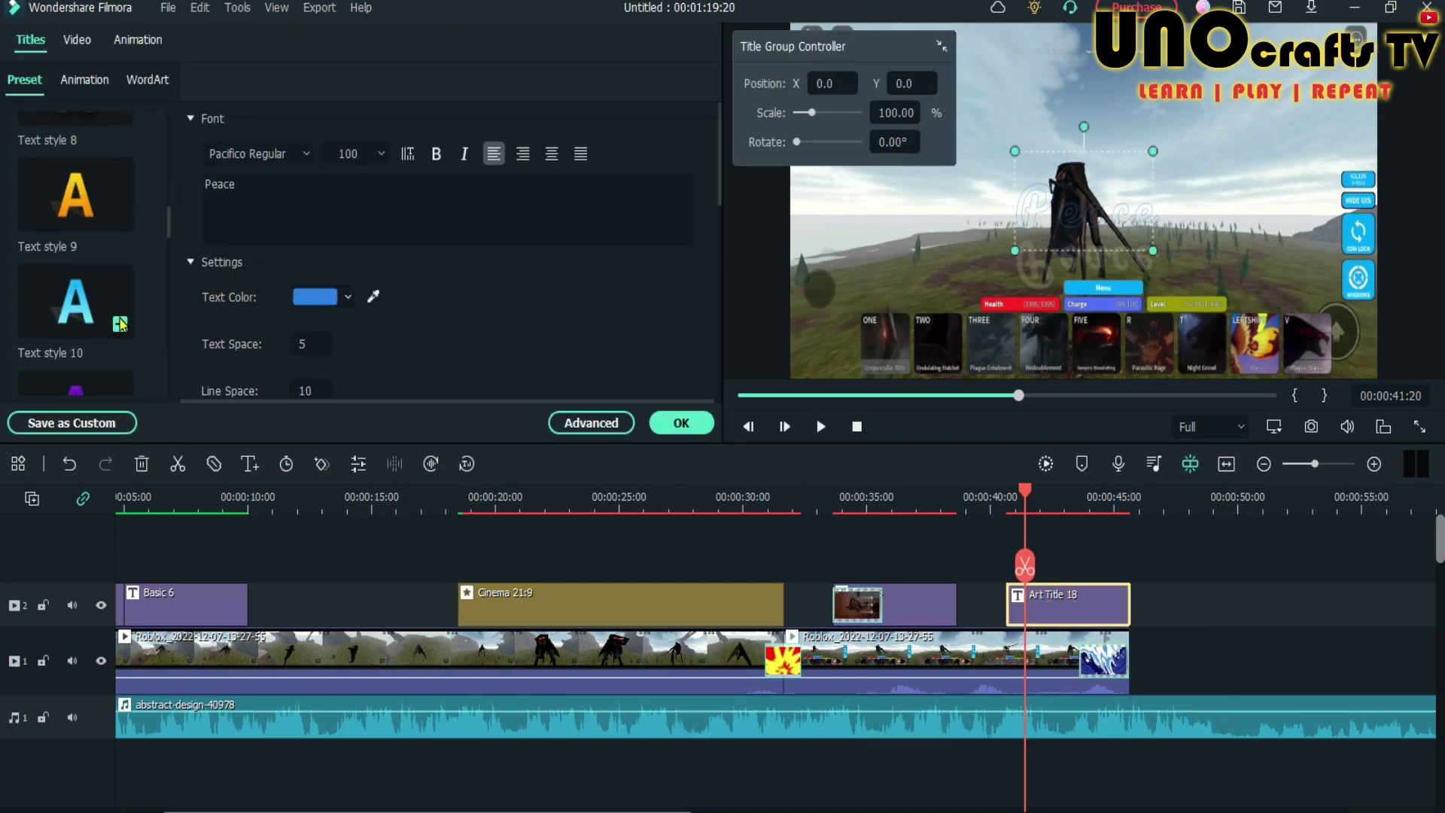
click(122, 323)
click(706, 421)
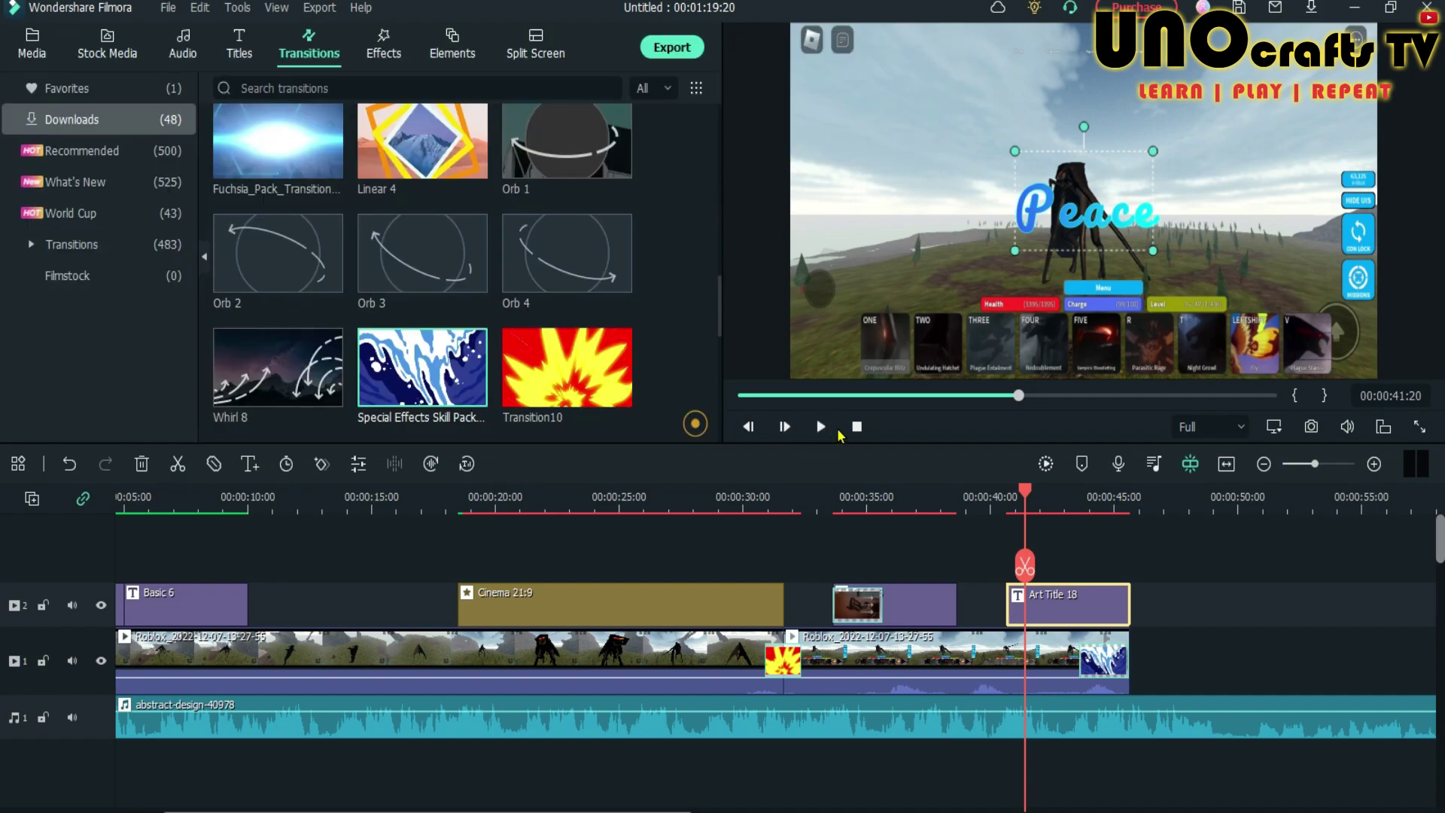
- Play back the ending from 00:00:41:20 to preview the "Peace" title and the closing transition
click(818, 531)
click(820, 426)
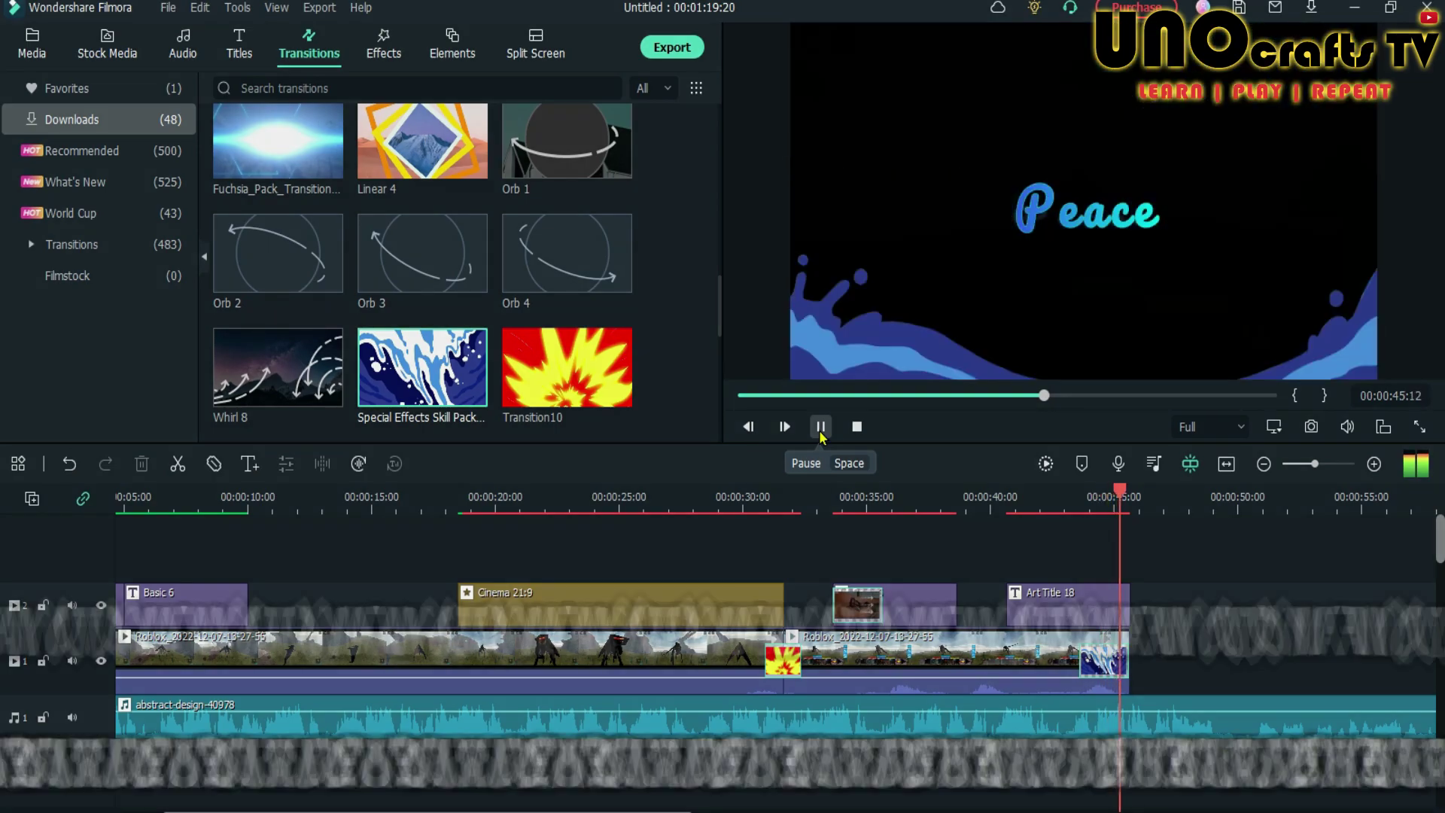
click(821, 427)
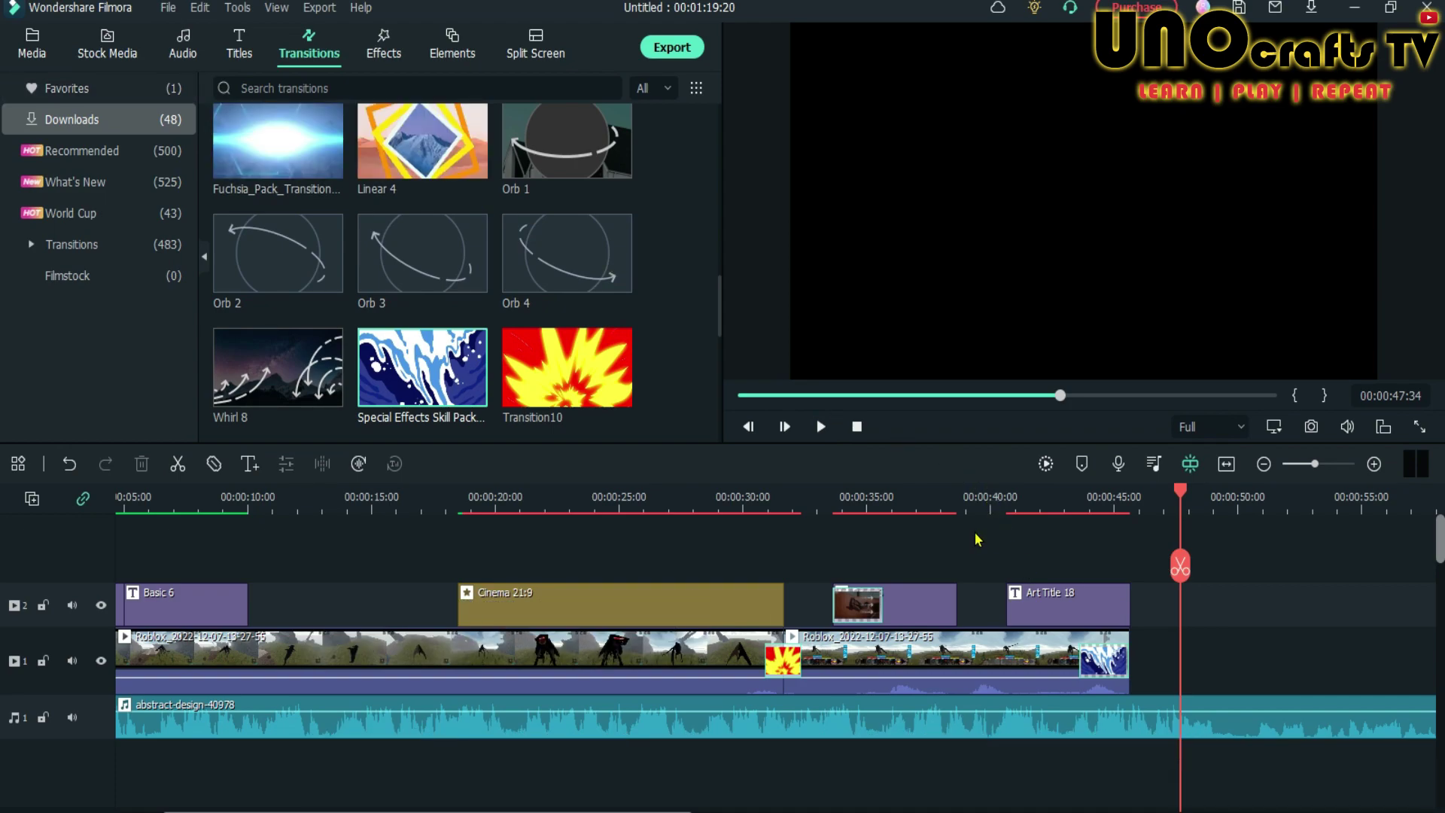
- Import the Subscribe Button - 73041 clip and place it on the main video track directly after the last Roblox clip
click(39, 47)
click(260, 164)
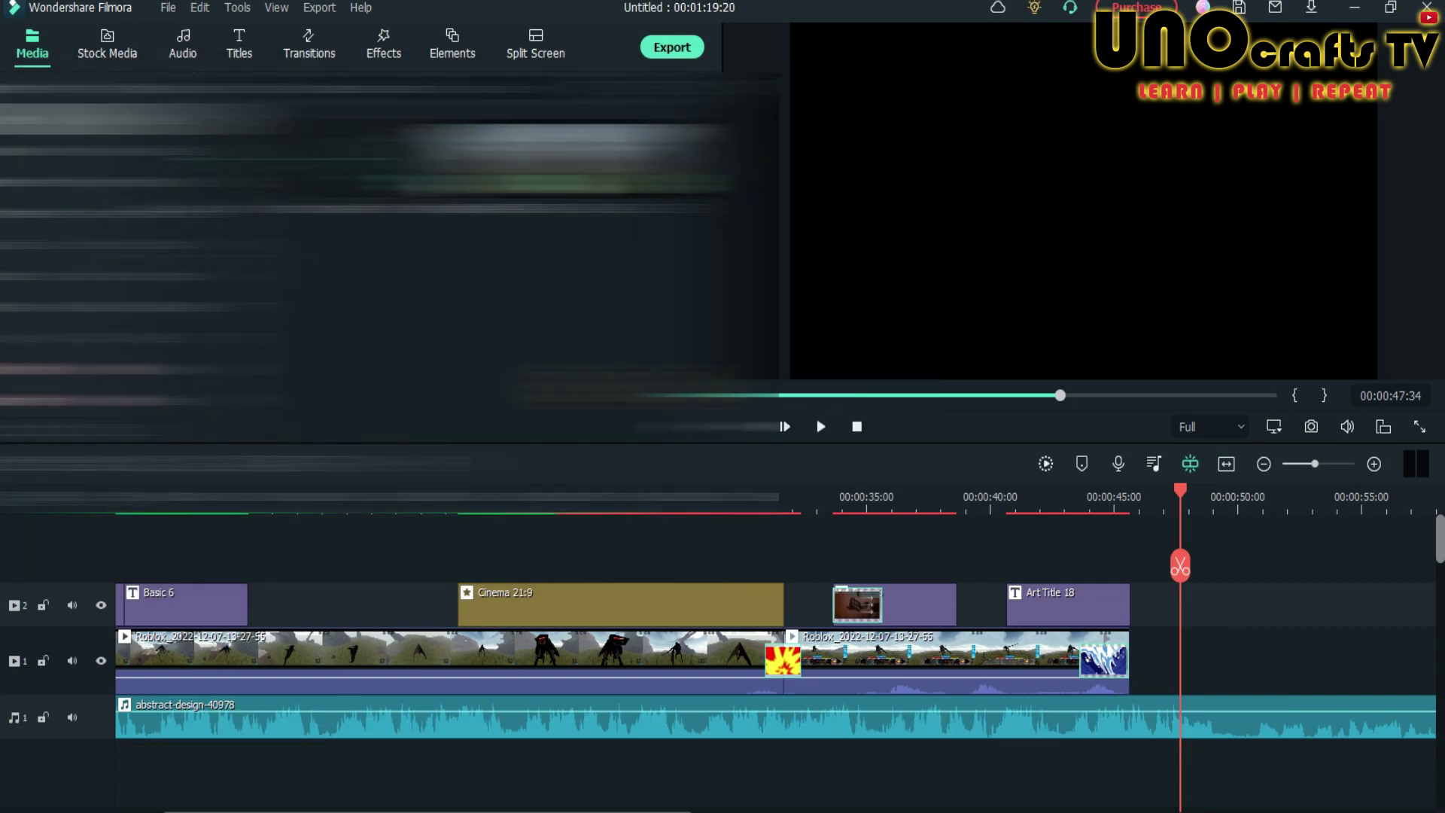
drag(278, 272, 1146, 648)
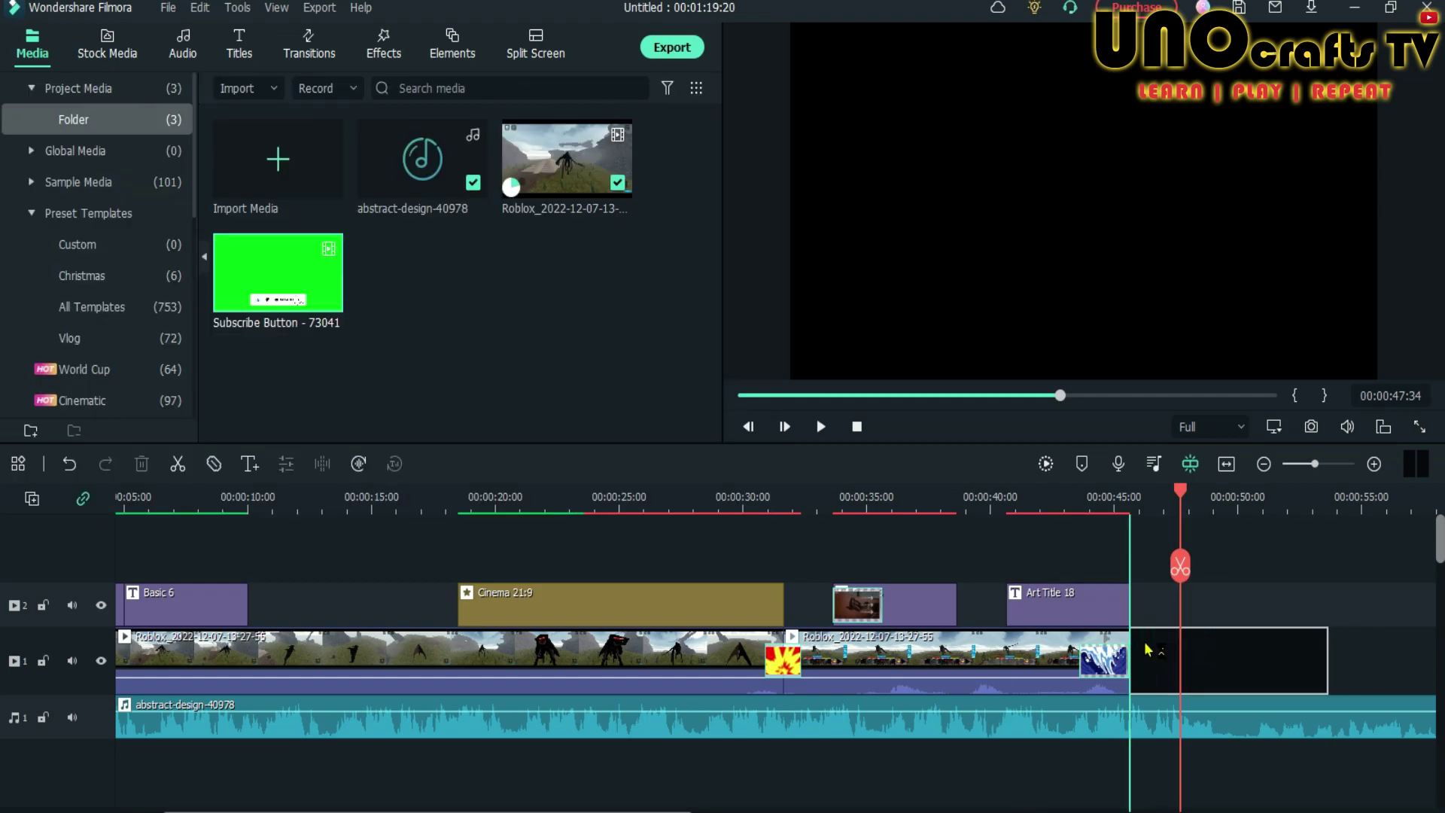
- Enable Chroma Key on the Subscribe Button clip to remove its green background
double_click(1146, 648)
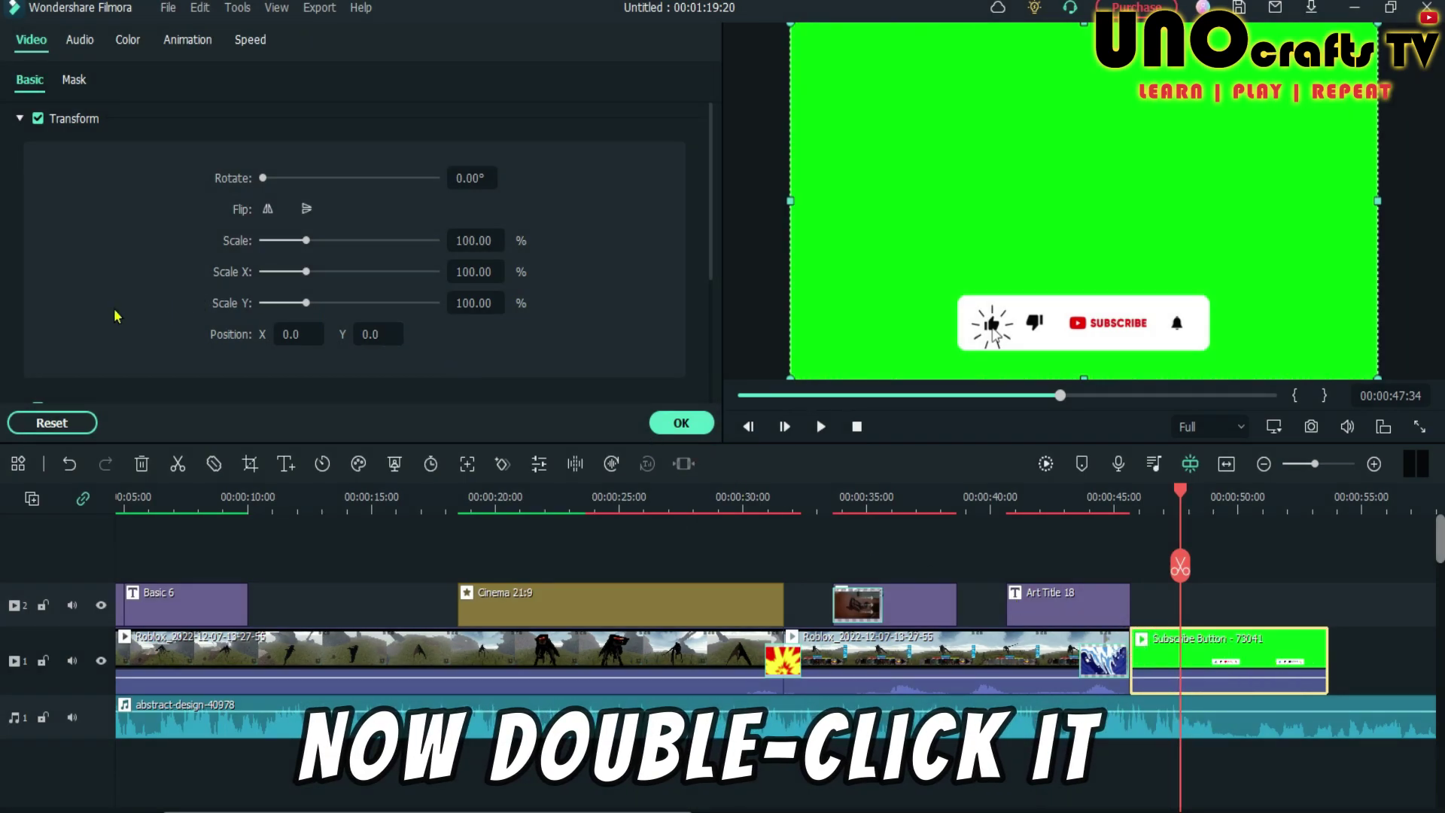
scroll(117, 316, down, 3)
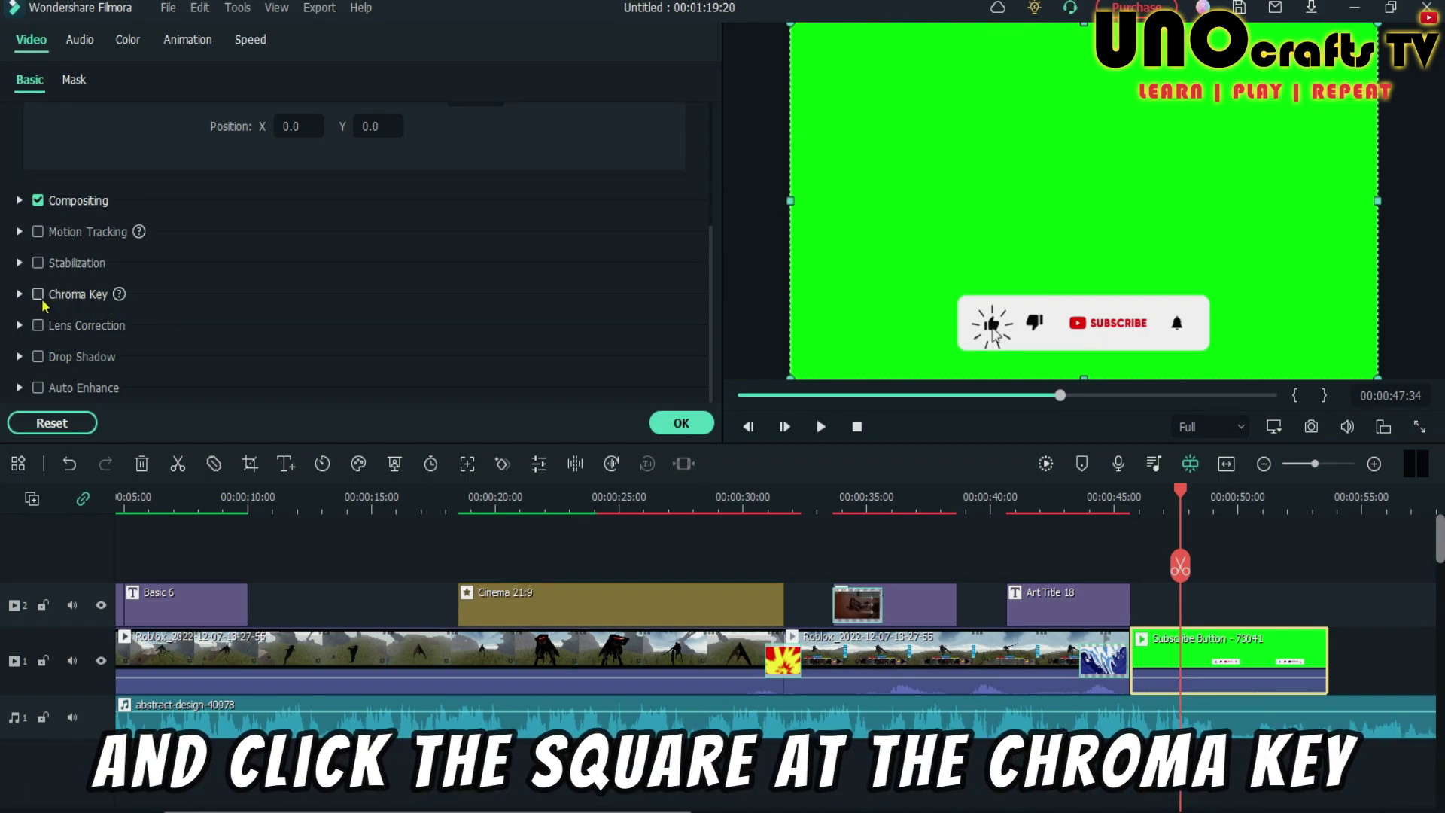
click(37, 295)
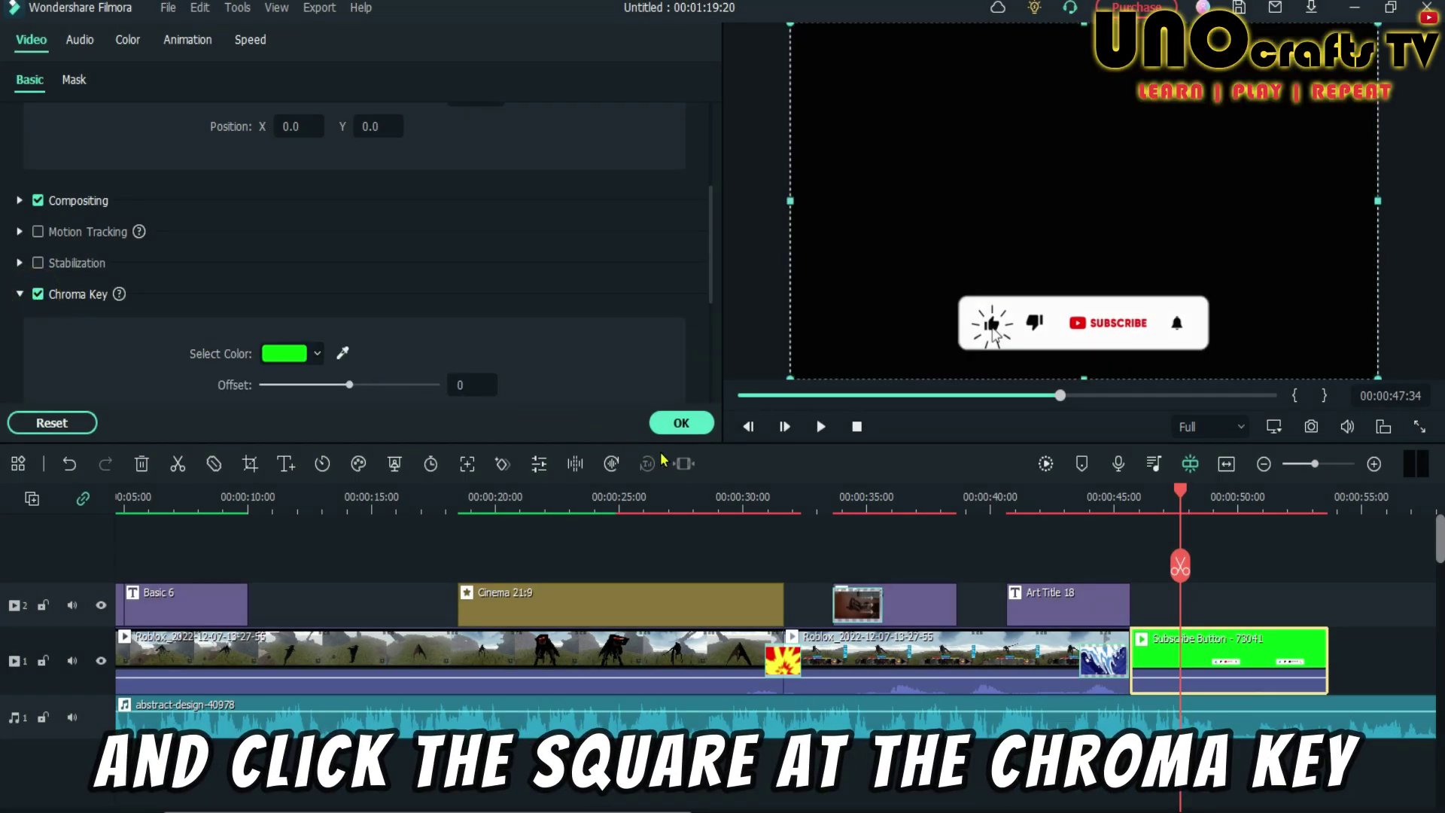
click(674, 431)
- Play back the subscribe outro and scrub back through the finished edit to review it
click(821, 427)
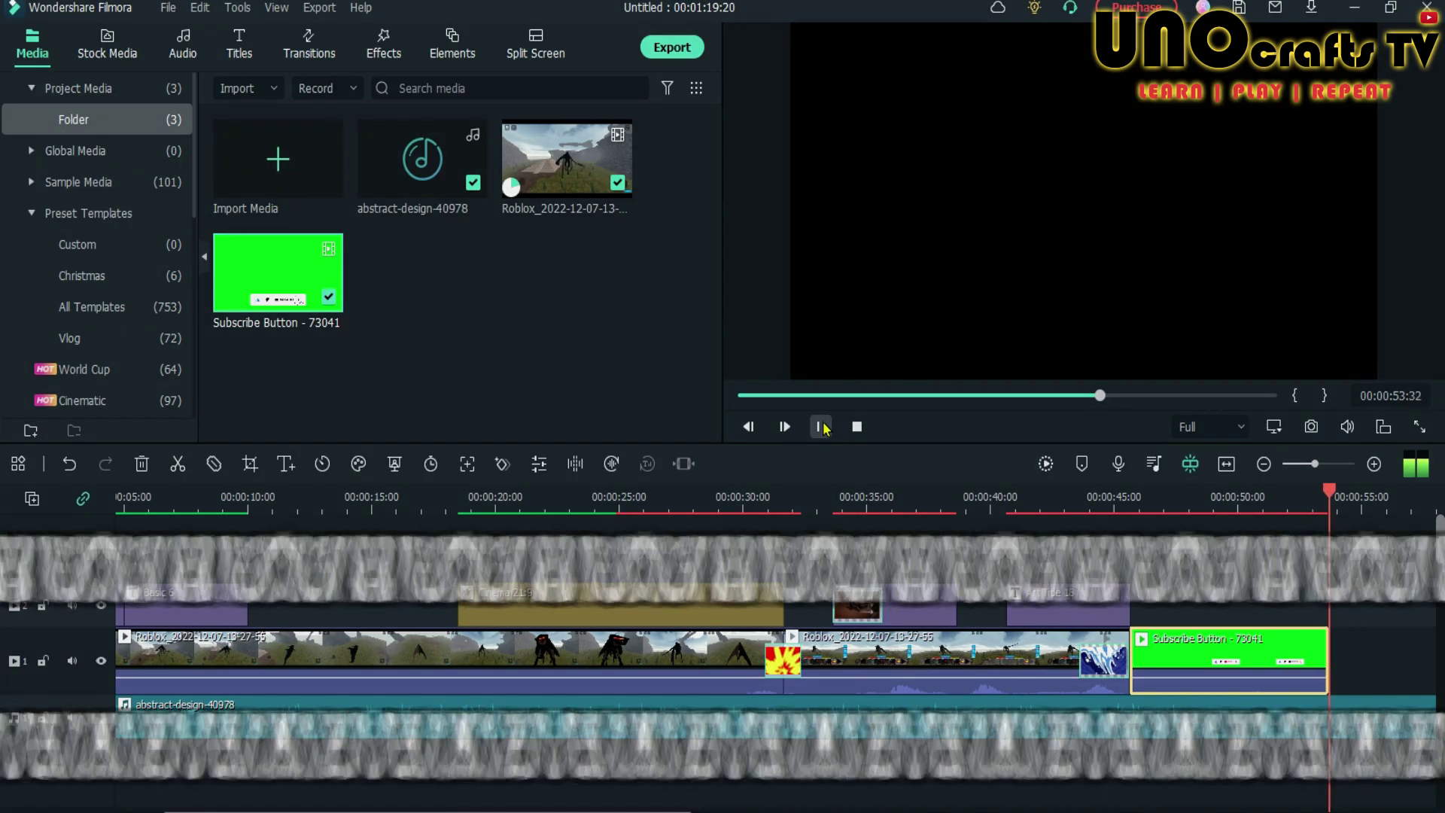
click(822, 426)
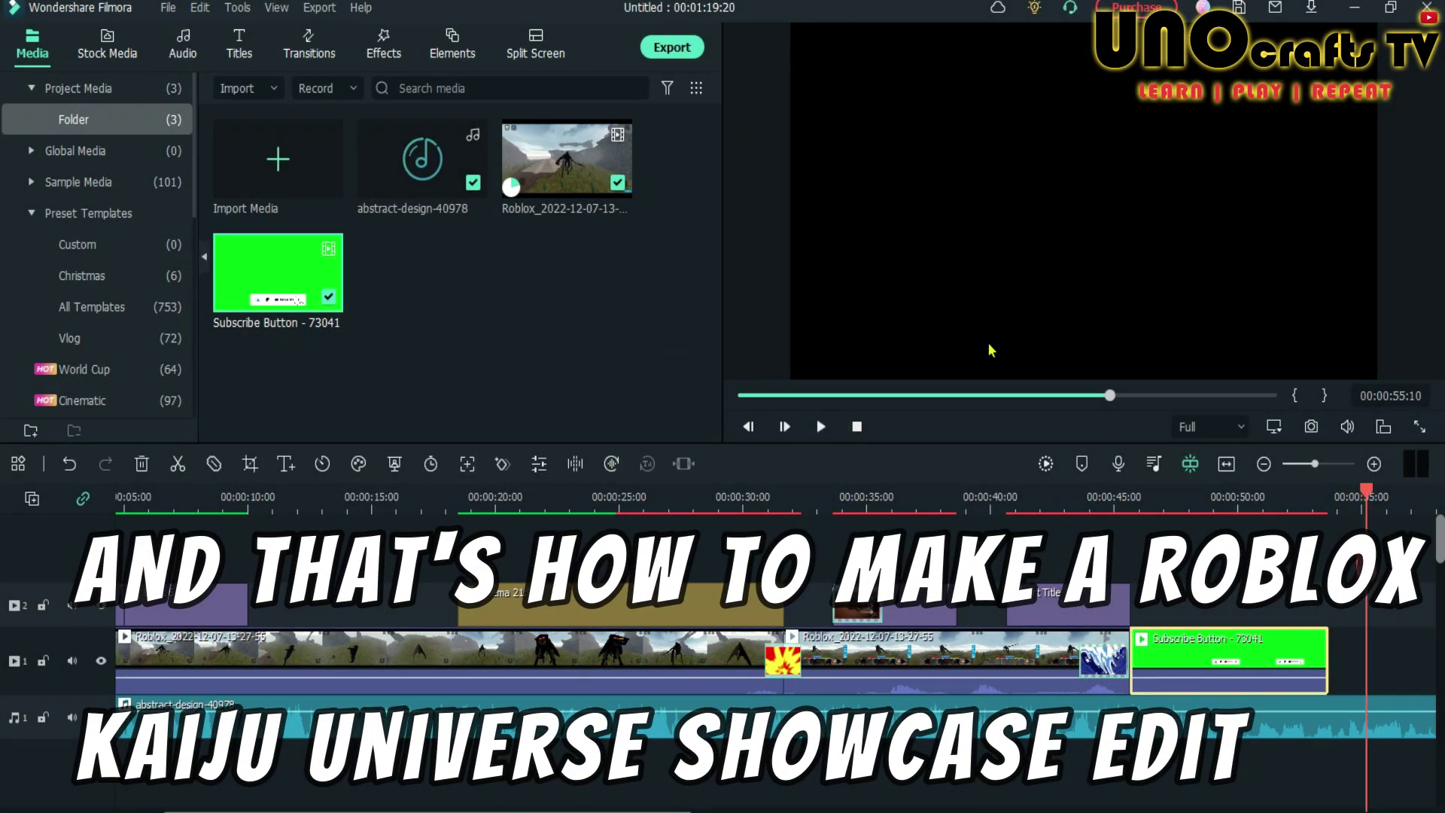
scroll(811, 516, down, 3)
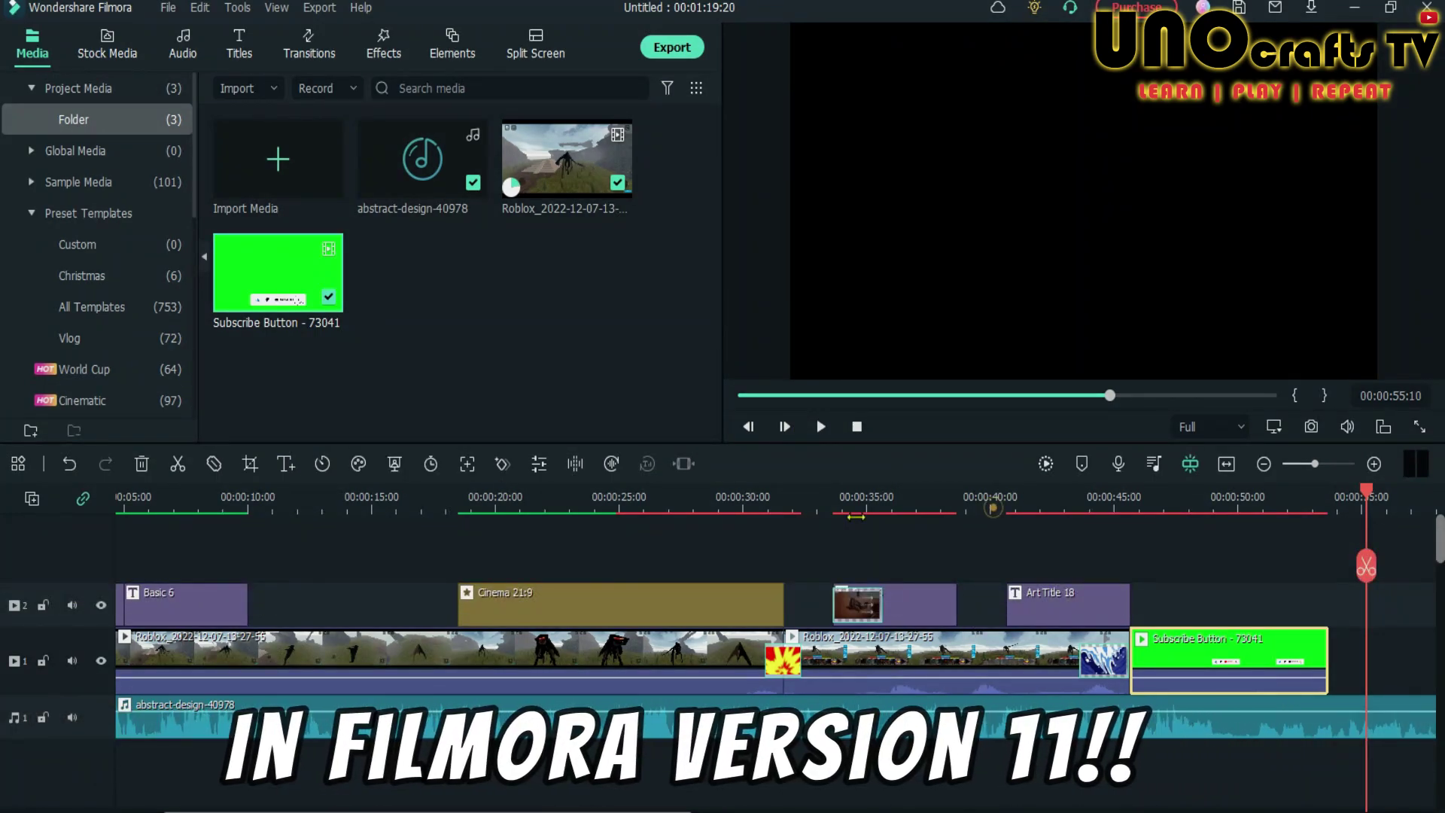
drag(1110, 395, 984, 413)
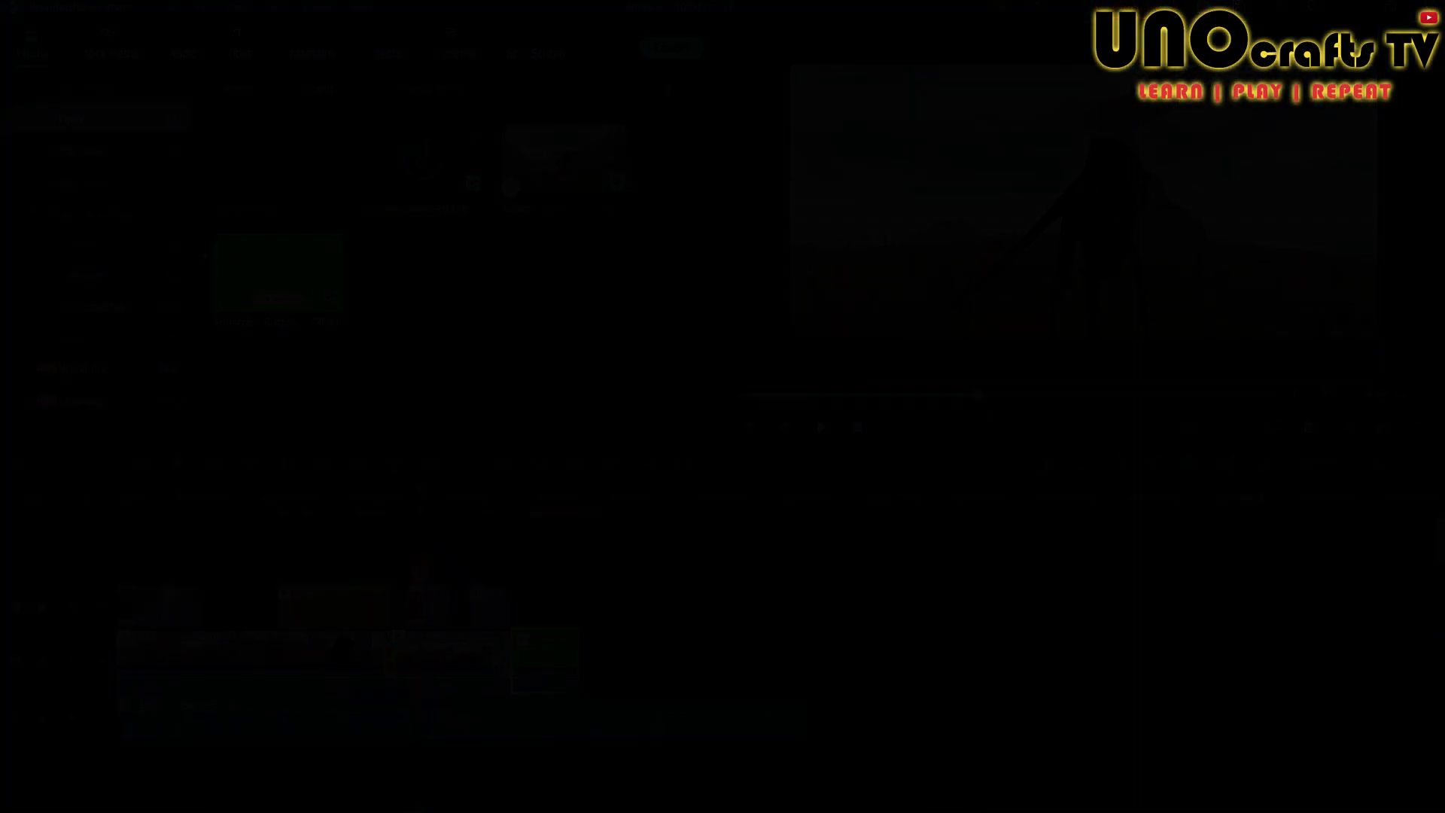